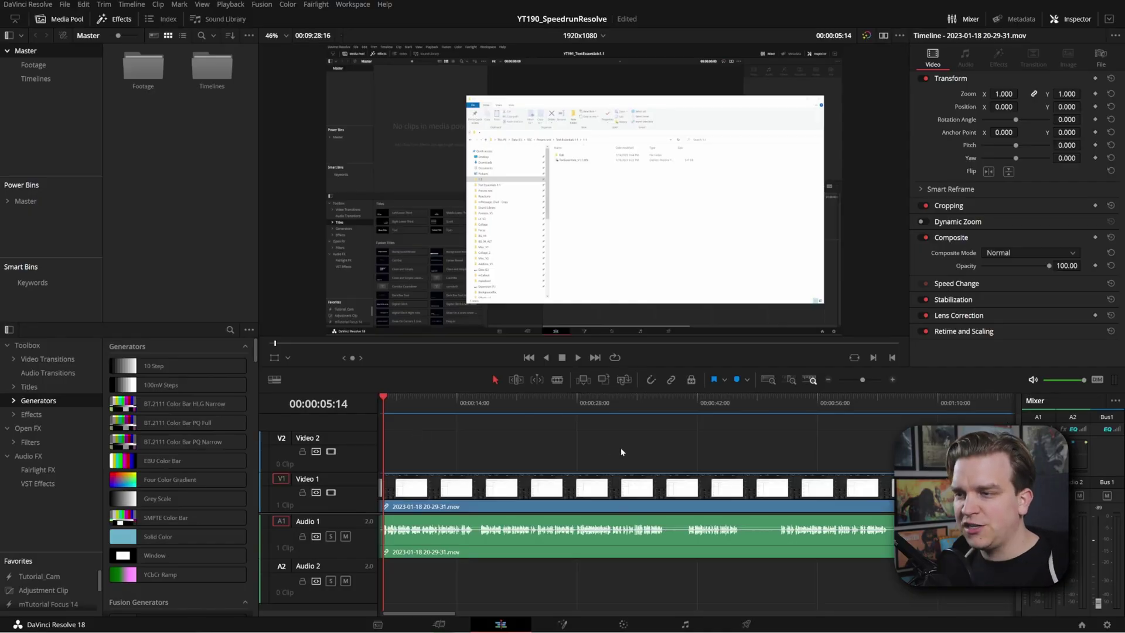
# Open Keyboard Customization and check the S, Q and E keys for Split Clip, Trim Start and Trim End
pyautogui.hscroll(-2, 511, 446)
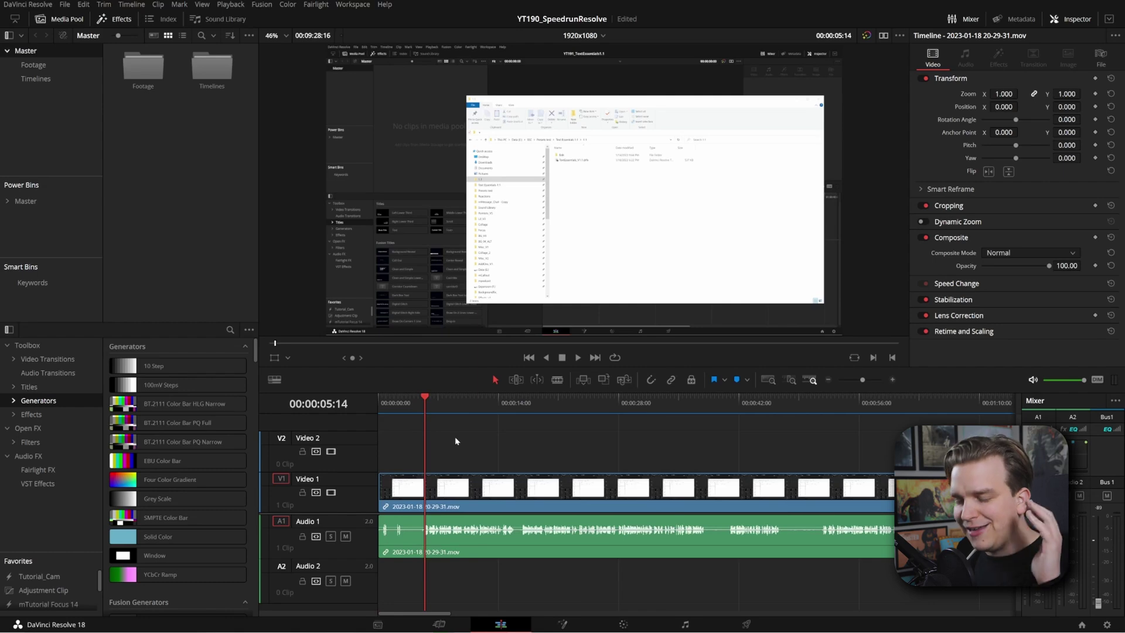
pyautogui.click(47, 6)
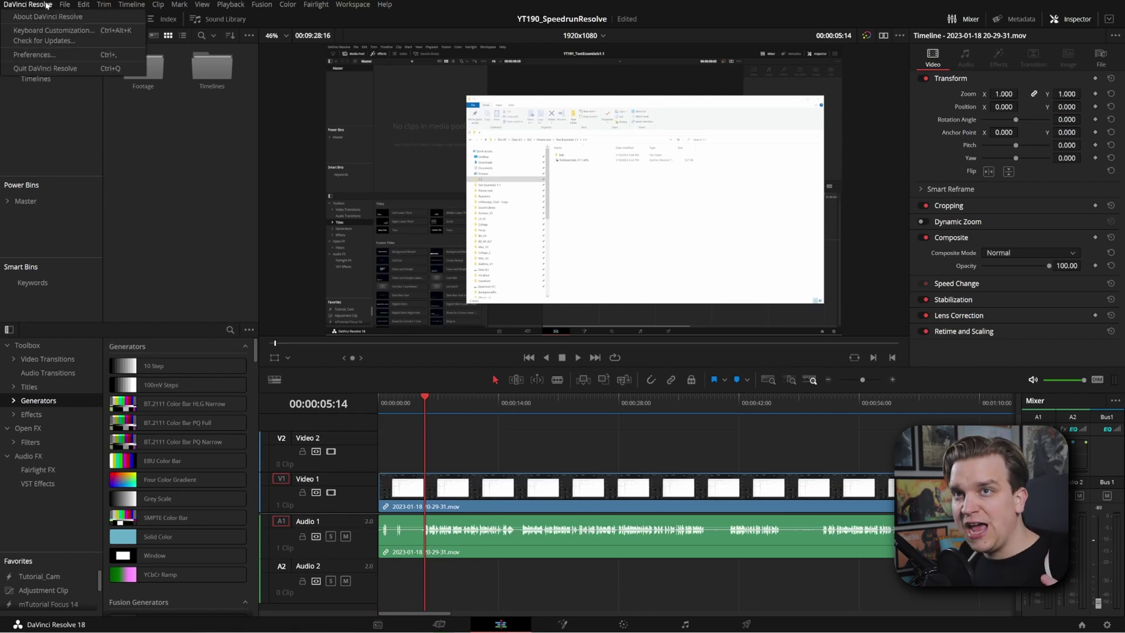
pyautogui.click(31, 34)
pyautogui.click(408, 191)
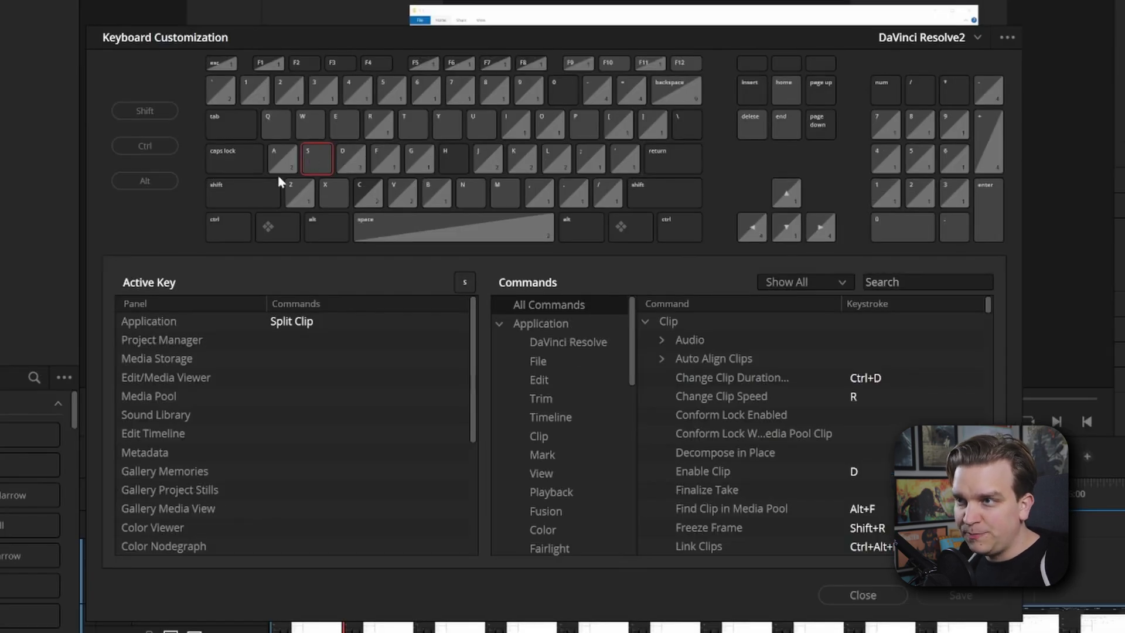
pyautogui.click(274, 123)
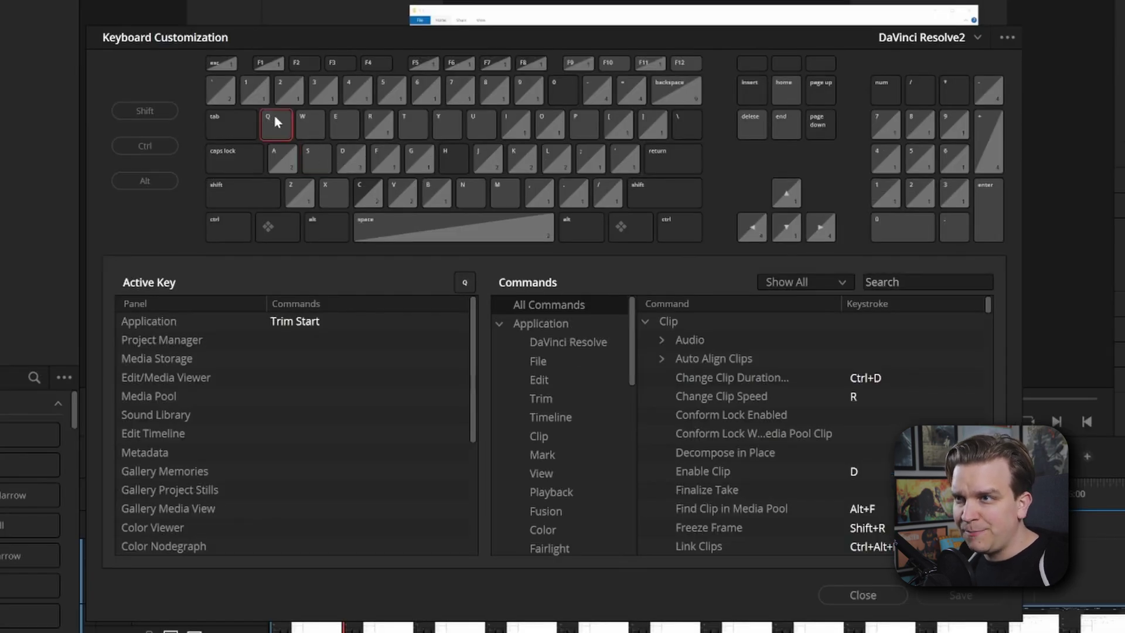
pyautogui.click(345, 130)
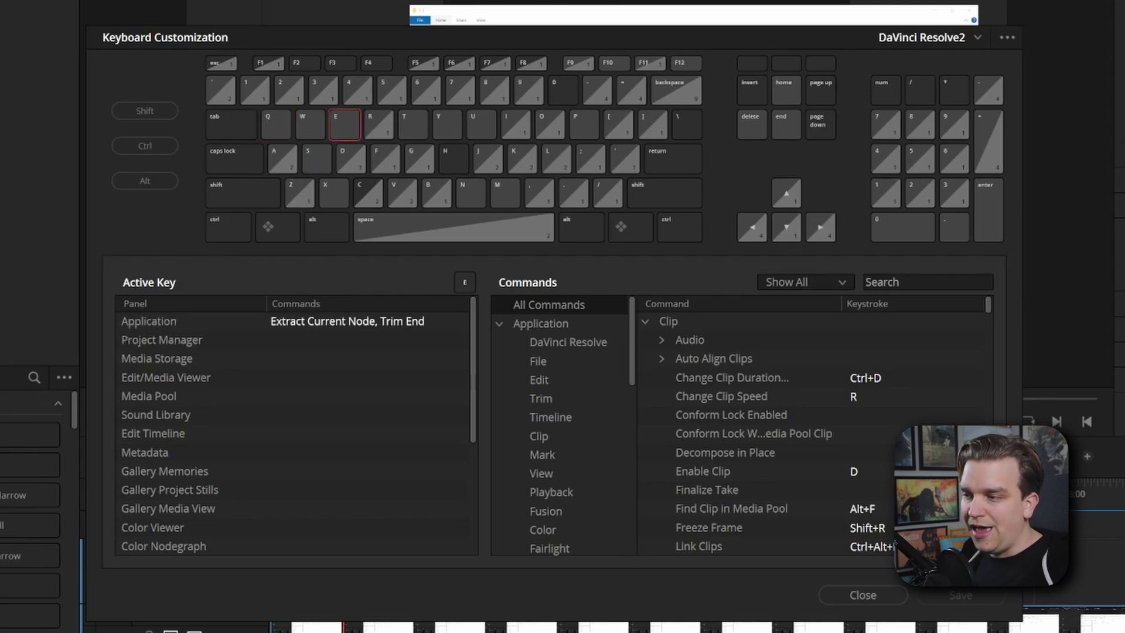
# Close the shortcut settings, move the playhead into the clip, and trim out the first two unwanted sections
pyautogui.press('Escape')
pyautogui.moveTo(422, 420); pyautogui.dragTo(840, 436)
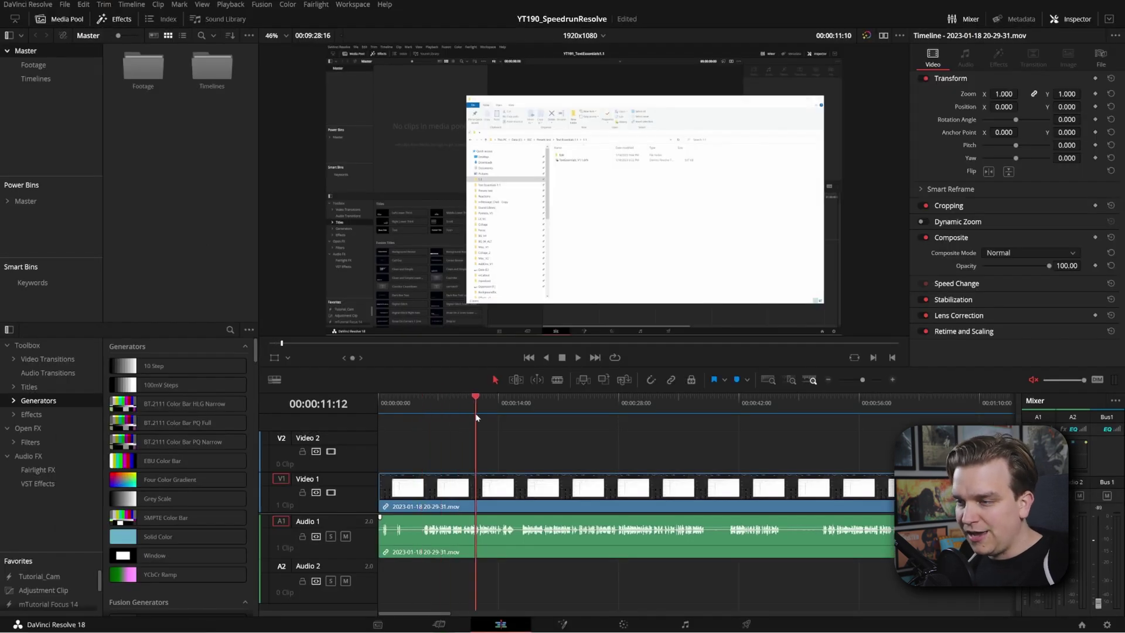
pyautogui.hotkey('ctrl', 'b')
pyautogui.press('q')
pyautogui.hotkey('ctrl', 'b')
pyautogui.press('q')
# Trim out sections near 00:00:47, 00:00:55 and the end, then ripple-delete all gaps
pyautogui.hotkey('ctrl', 'b')
pyautogui.press('q')
pyautogui.hotkey('ctrl', 'b')
pyautogui.press('q')
pyautogui.hotkey('ctrl', 'b')
pyautogui.press('q')
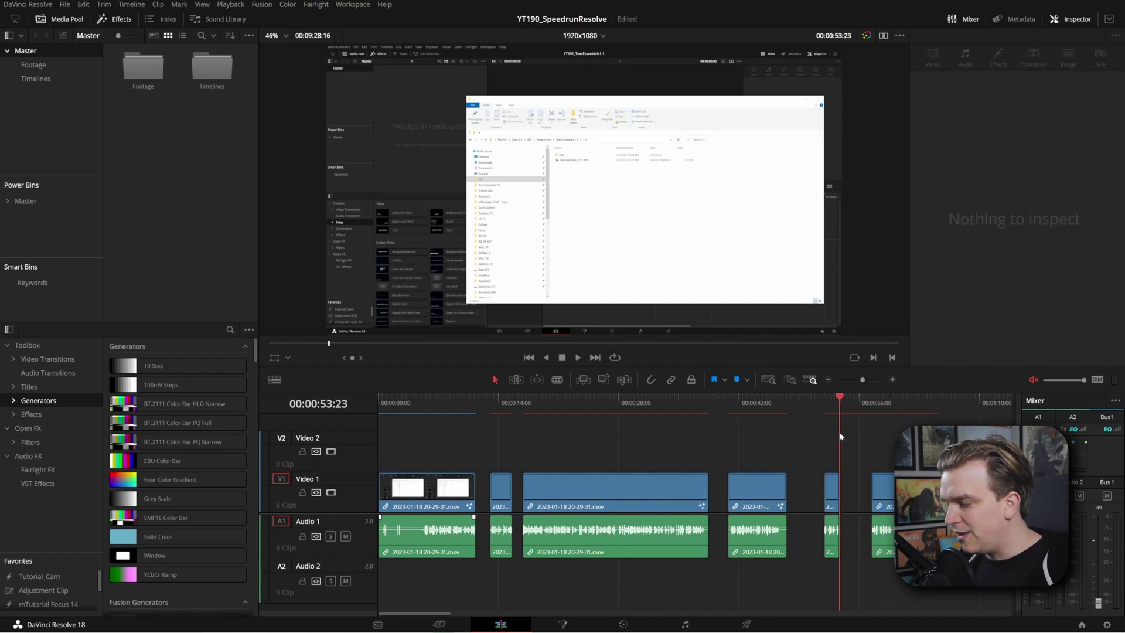
pyautogui.hotkey('shift', 'BackSpace')
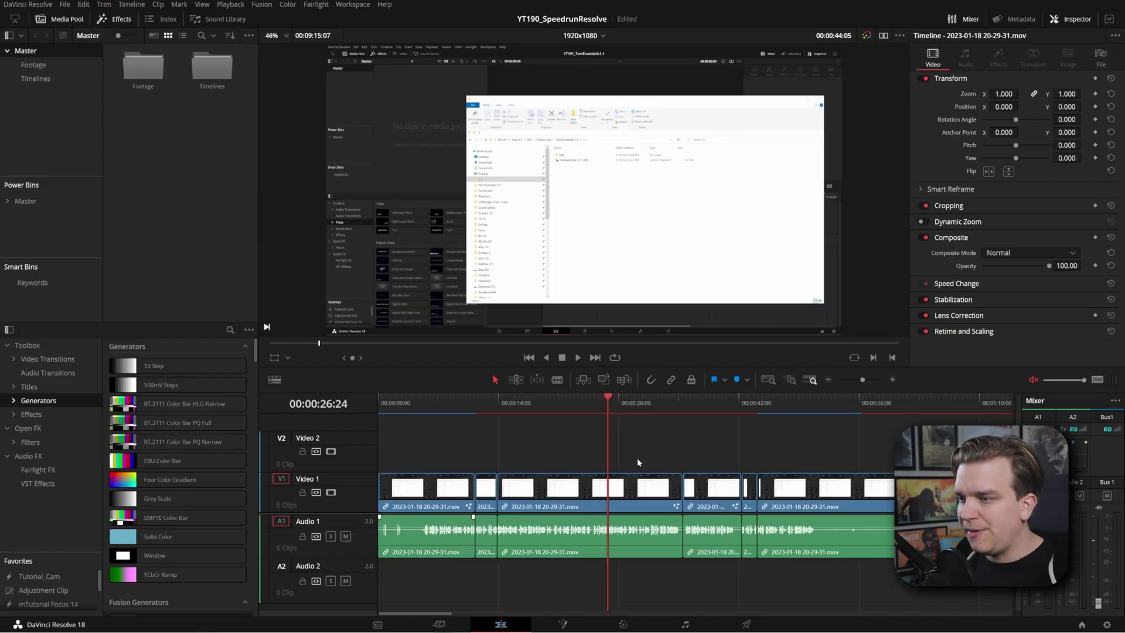
# Scale the third clip up to about 2.59 and shift it up and to the right
pyautogui.hotkey('shift', '`')
pyautogui.moveTo(359, 316); pyautogui.dragTo(160, 467)
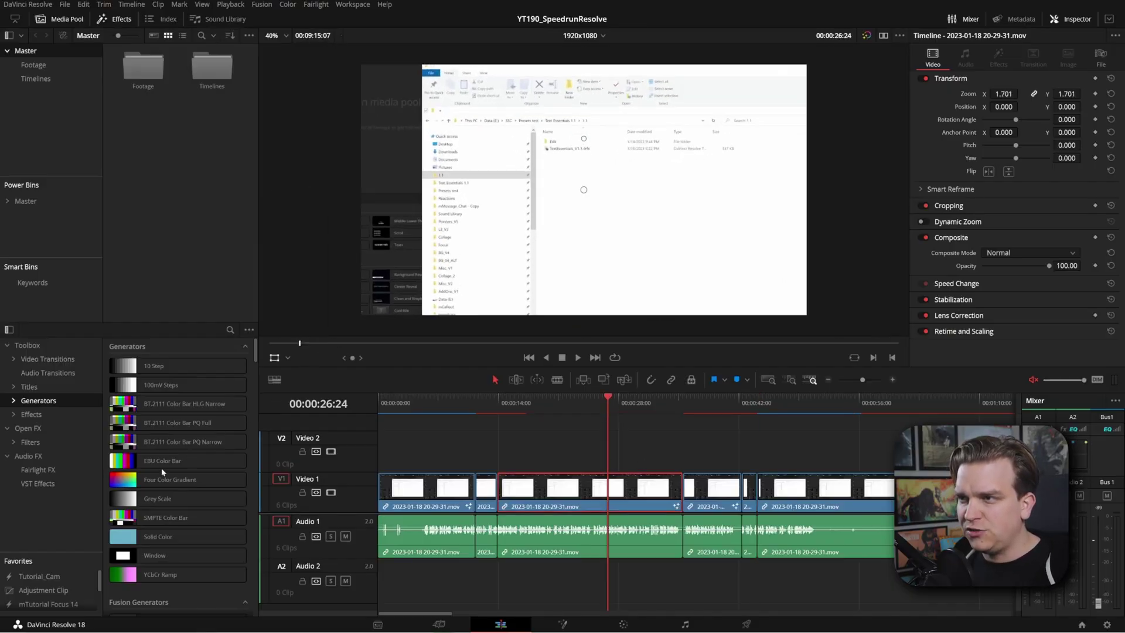
pyautogui.moveTo(499, 305); pyautogui.dragTo(891, 97)
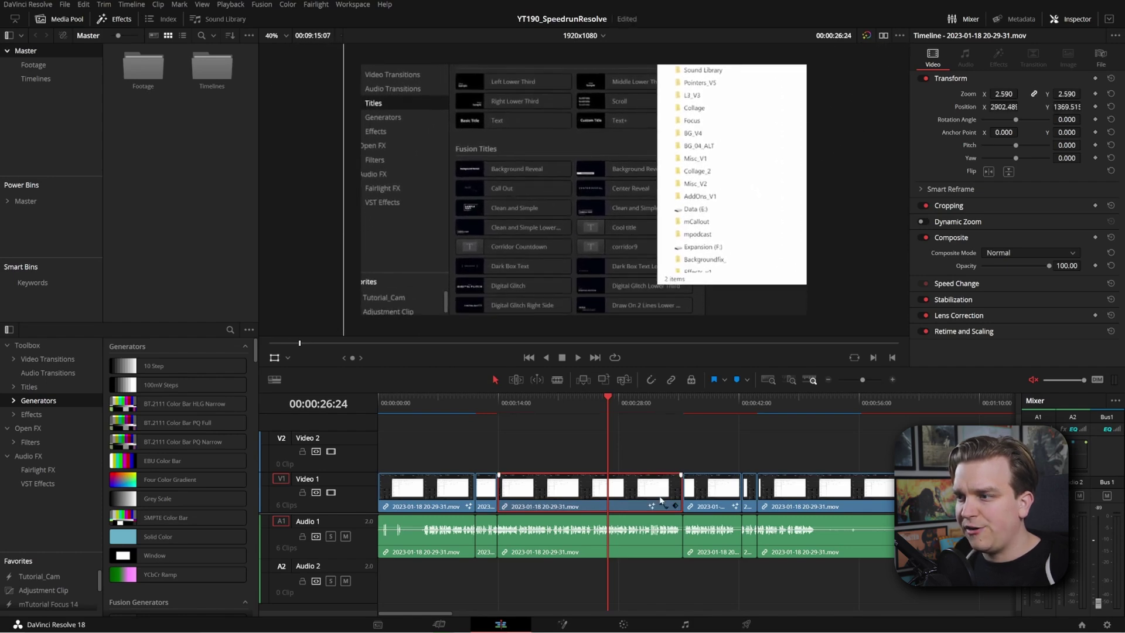
# Paste the third clip's video attributes onto the fourth clip at 00:00:38:02
pyautogui.click(704, 405)
pyautogui.click(718, 494)
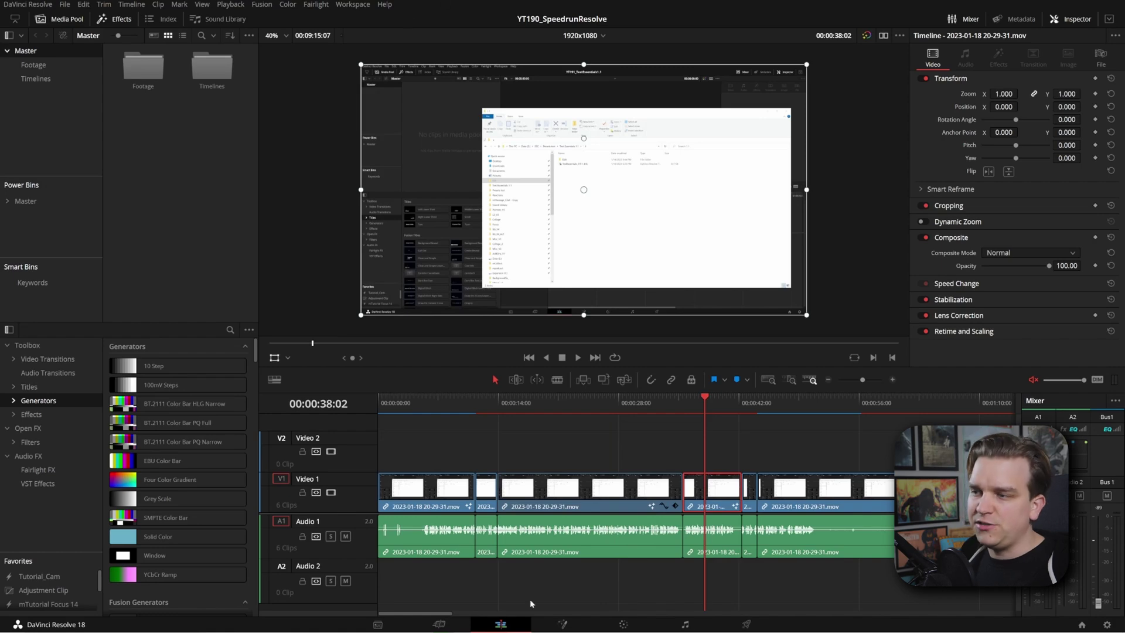
pyautogui.click(571, 495)
pyautogui.click(706, 509)
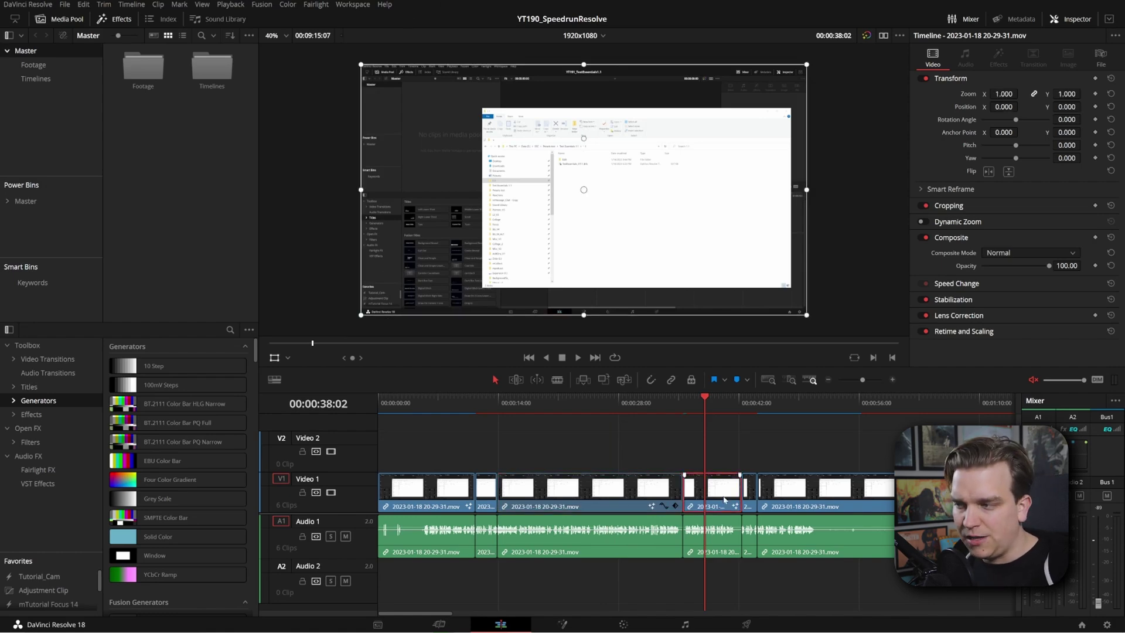
pyautogui.hotkey('alt', 'v')
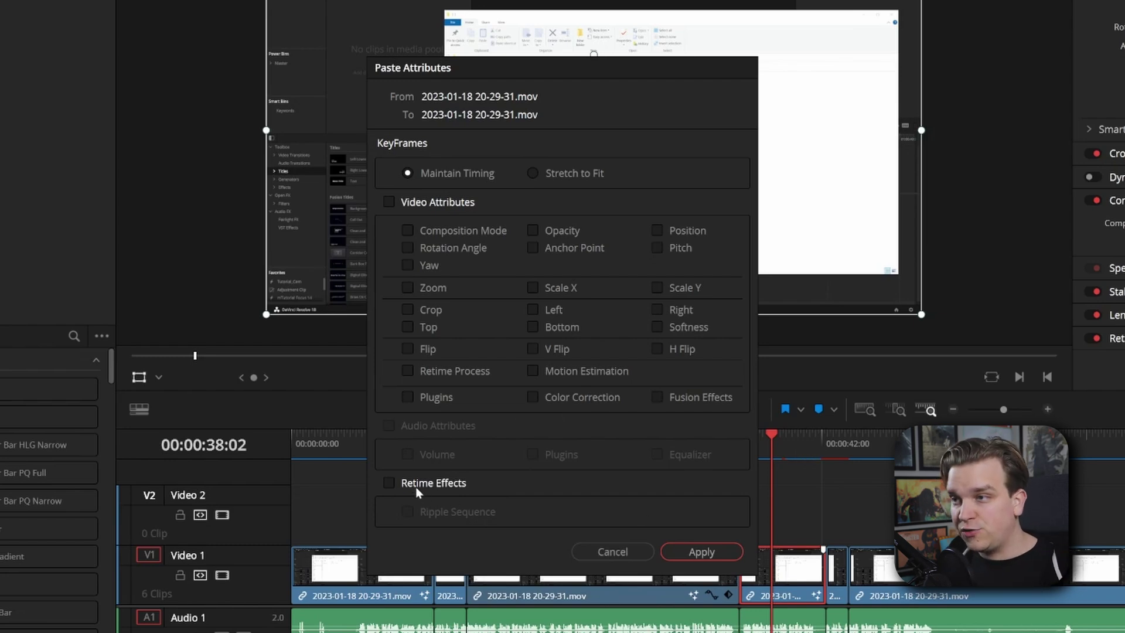
pyautogui.click(389, 202)
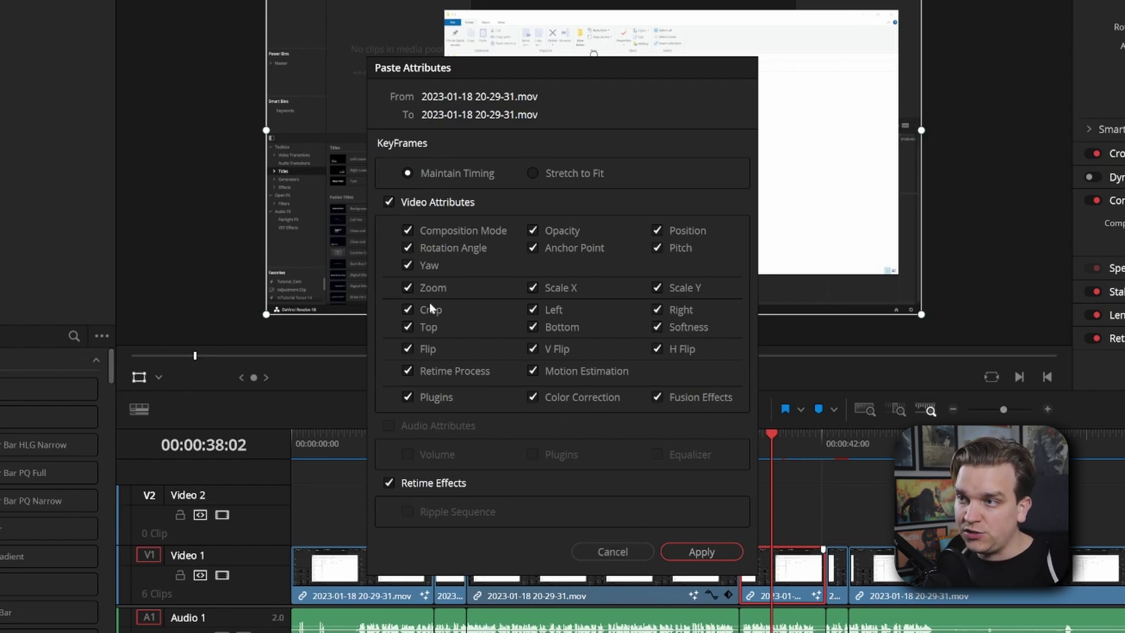
pyautogui.click(698, 552)
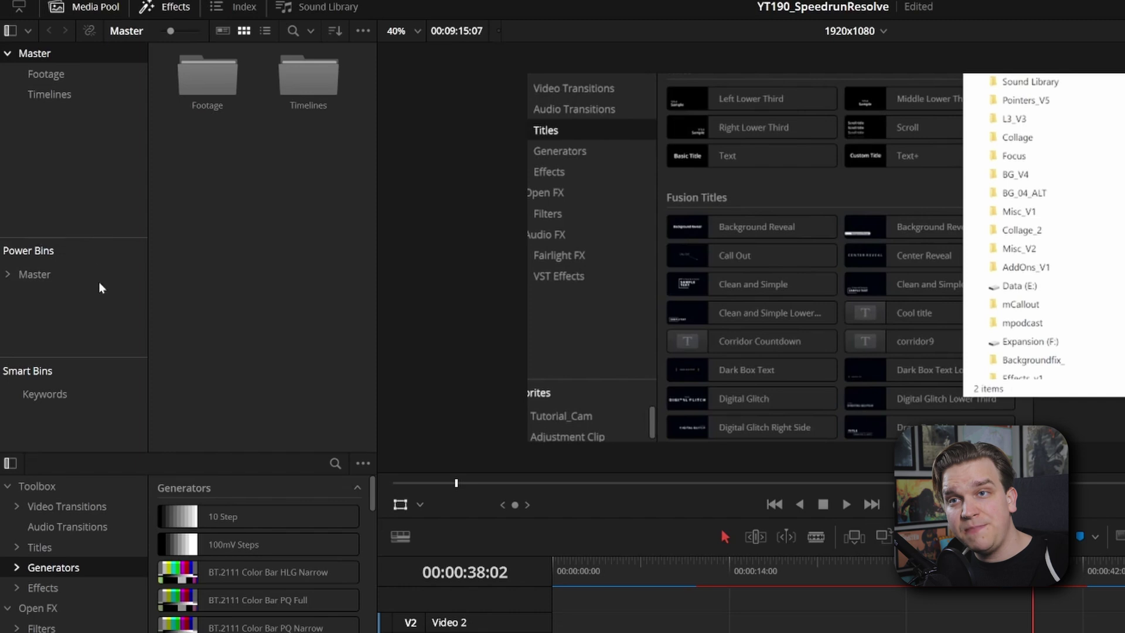
# Place 1200x630bb.png from the Master power bin on Video 2 at the playhead
pyautogui.click(360, 33)
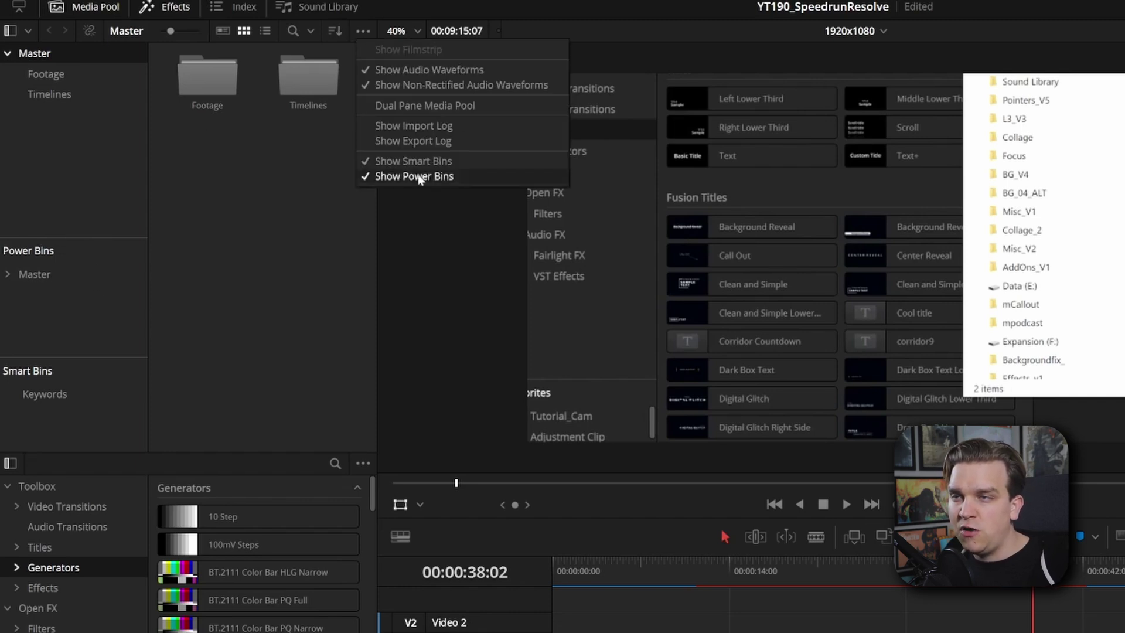
pyautogui.click(264, 264)
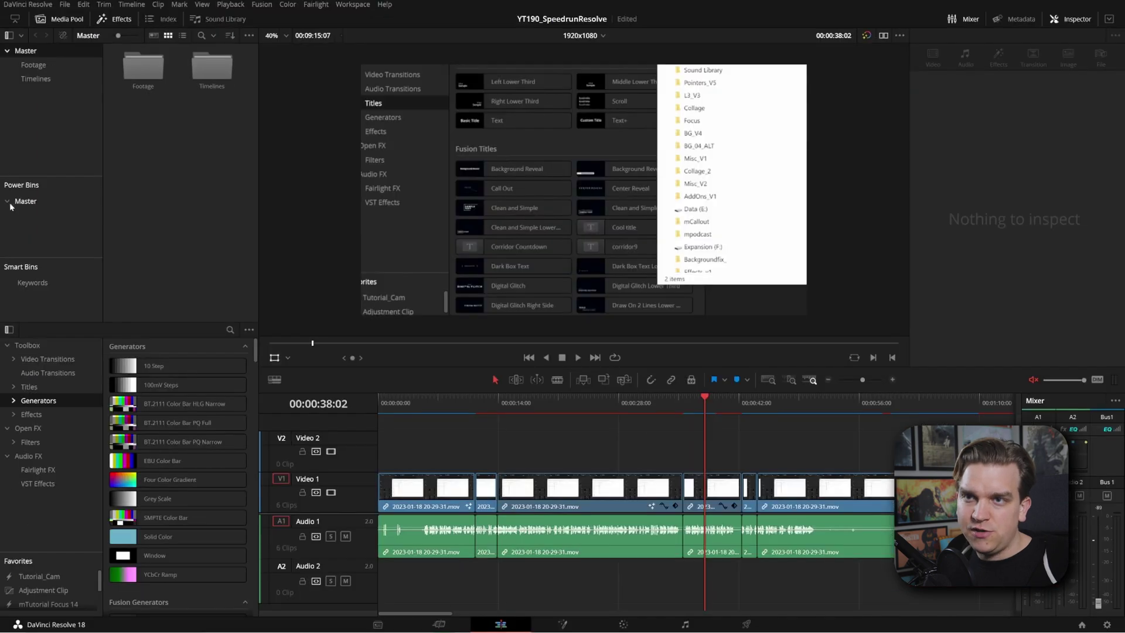
pyautogui.click(7, 274)
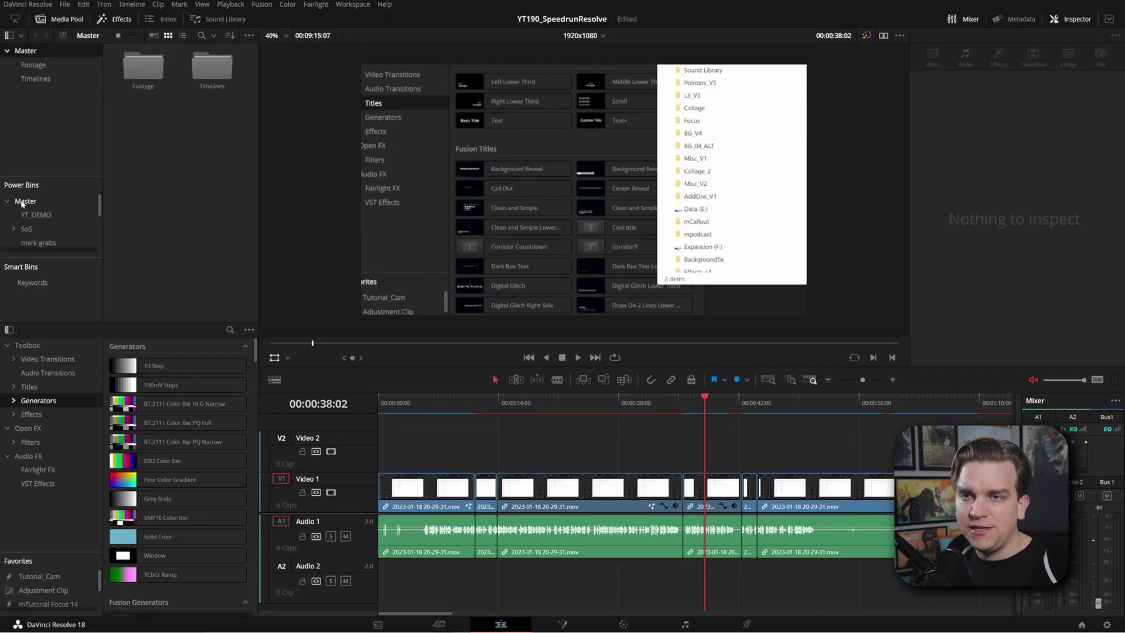
pyautogui.click(34, 274)
pyautogui.scroll(-8, 200, 288)
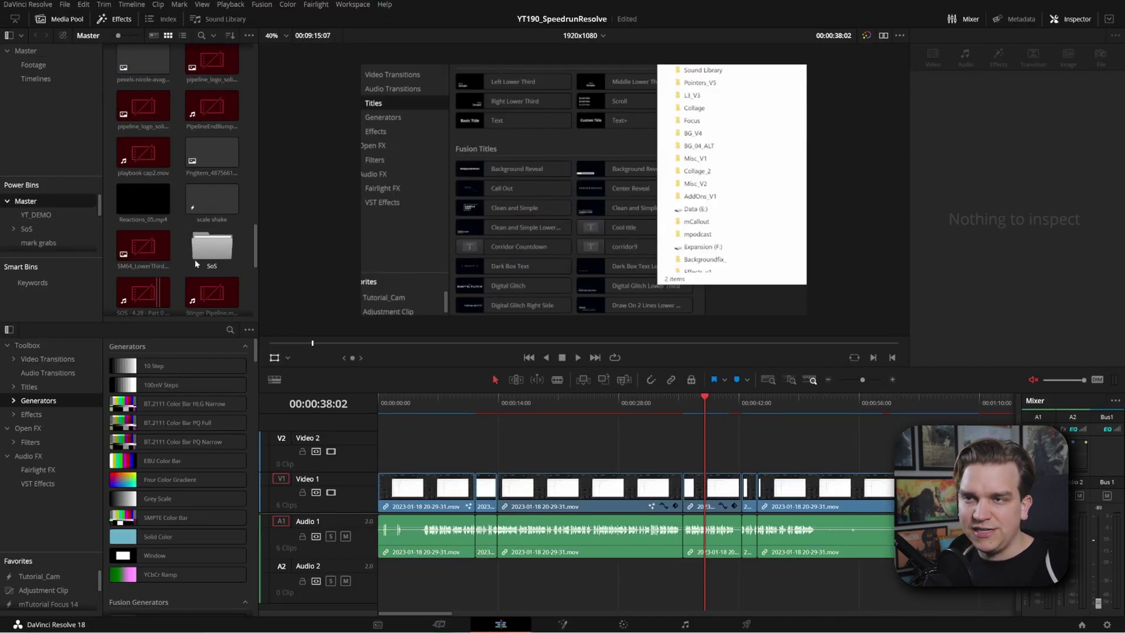
pyautogui.scroll(10, 202, 239)
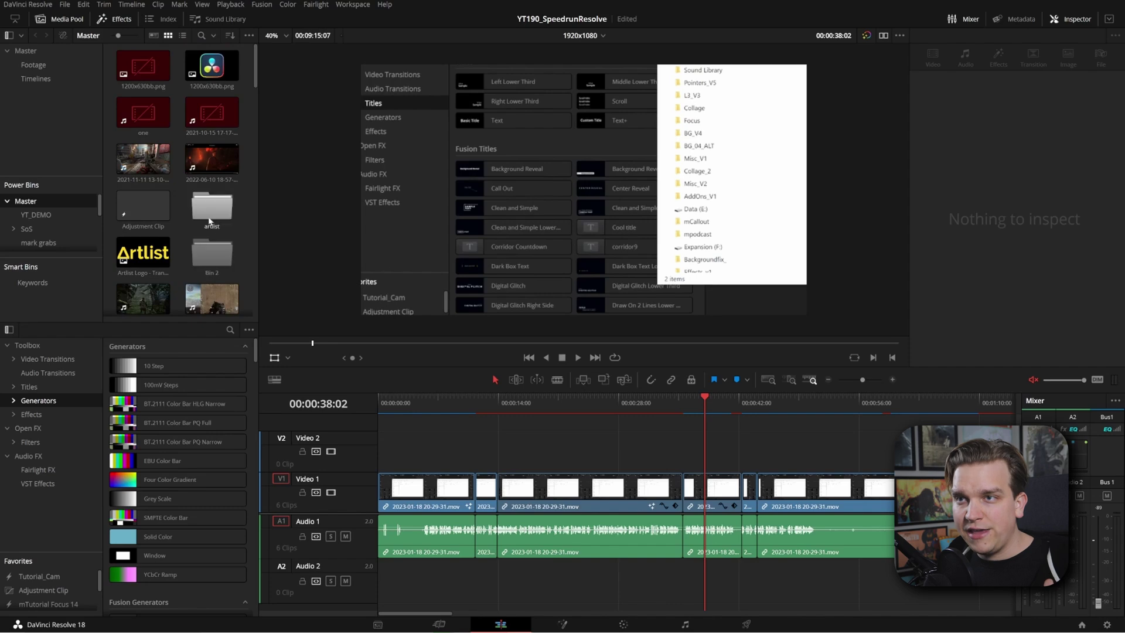
pyautogui.click(217, 68)
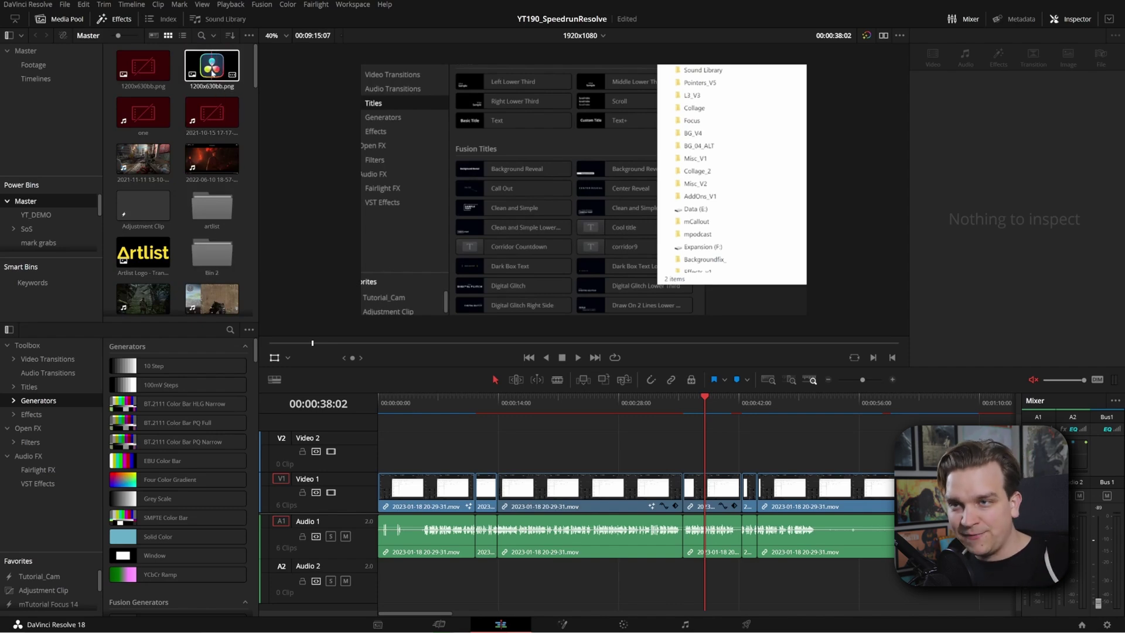
pyautogui.moveTo(214, 70); pyautogui.dragTo(686, 460)
pyautogui.click(706, 448)
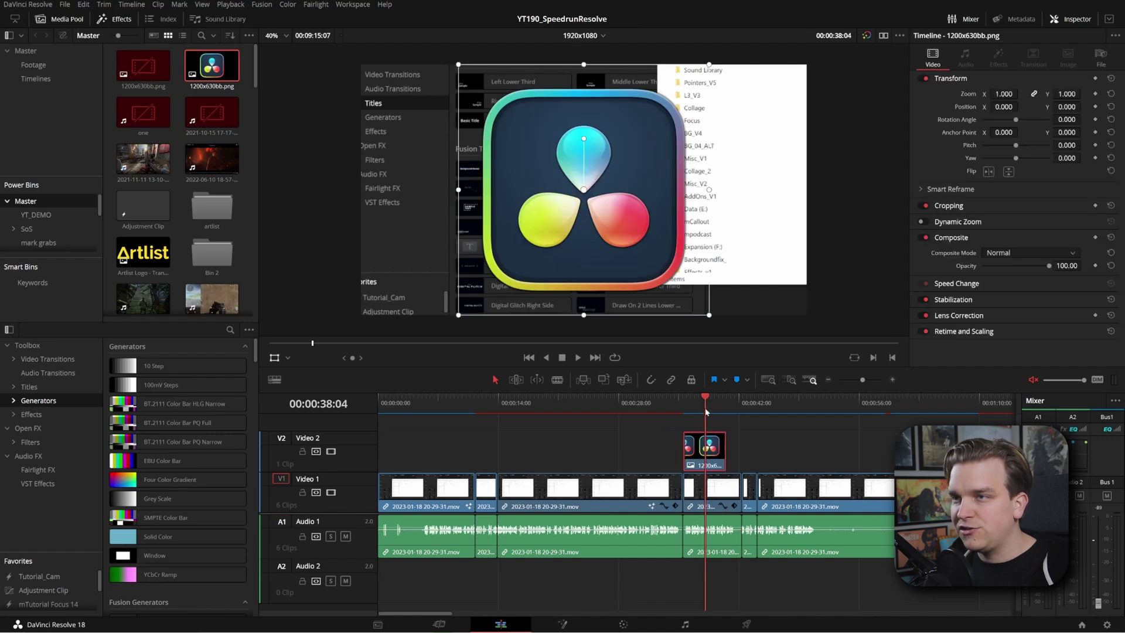
pyautogui.click(26, 51)
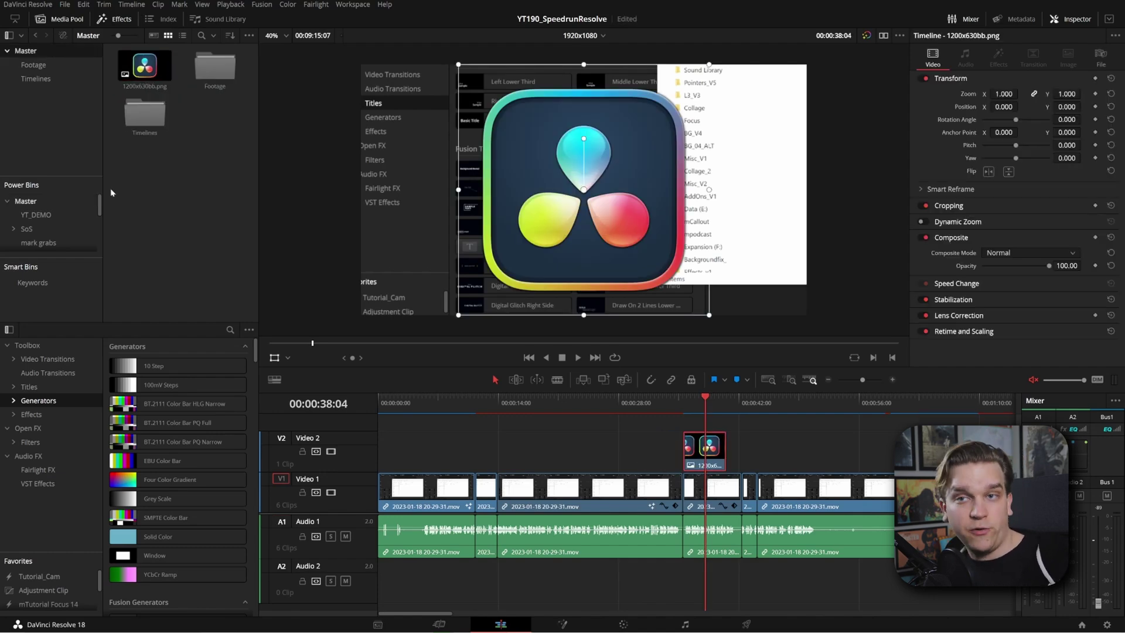
pyautogui.click(70, 205)
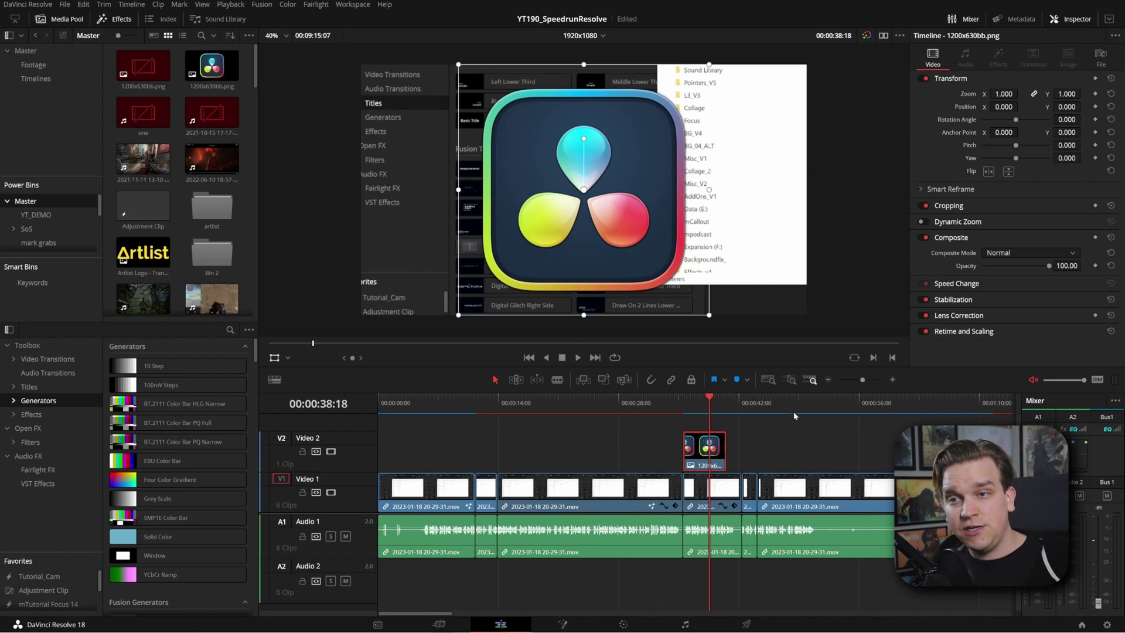
# Add the Stirling Supply Co ResolveArt_3 title to Video 2 and change its text to HELOOOO
pyautogui.click(12, 386)
pyautogui.click(54, 415)
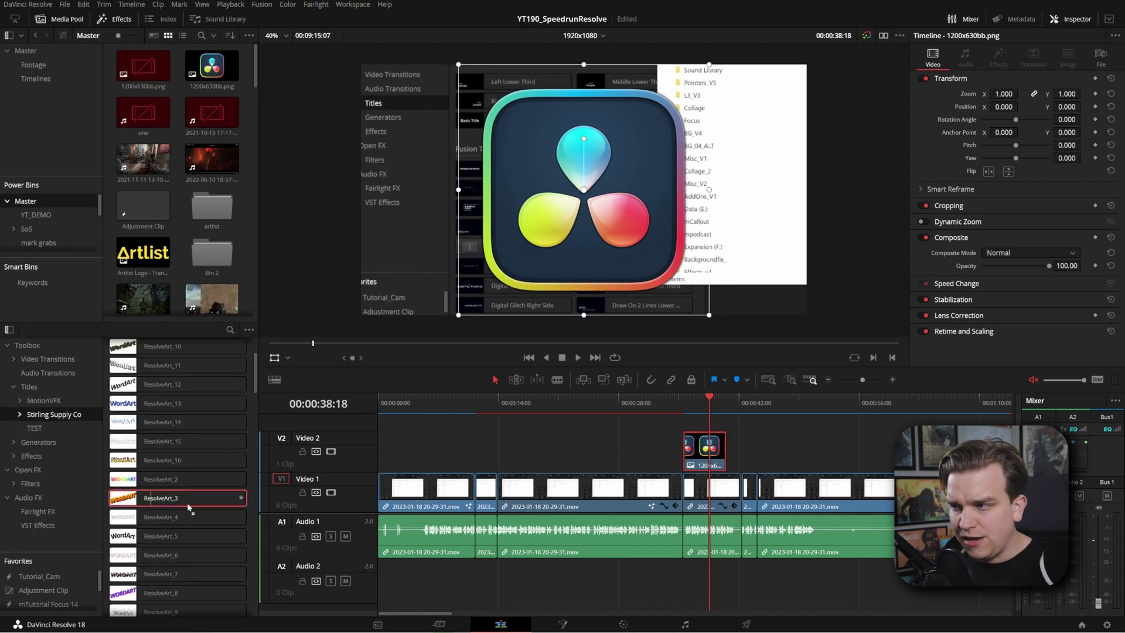
pyautogui.moveTo(176, 497); pyautogui.dragTo(820, 448)
pyautogui.click(817, 403)
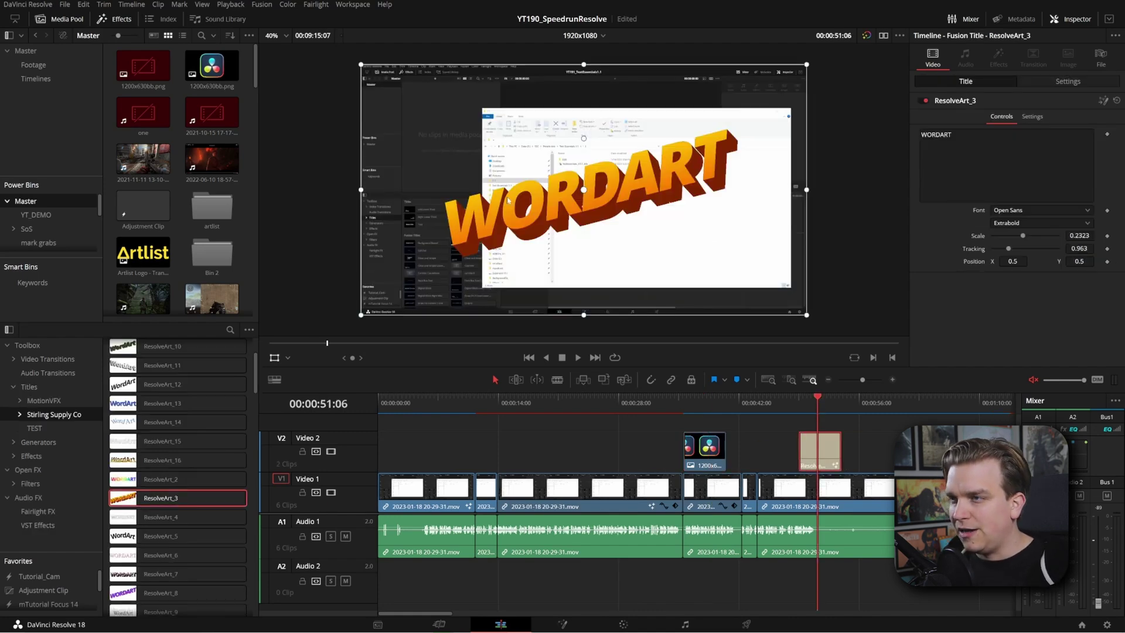
pyautogui.click(1091, 192)
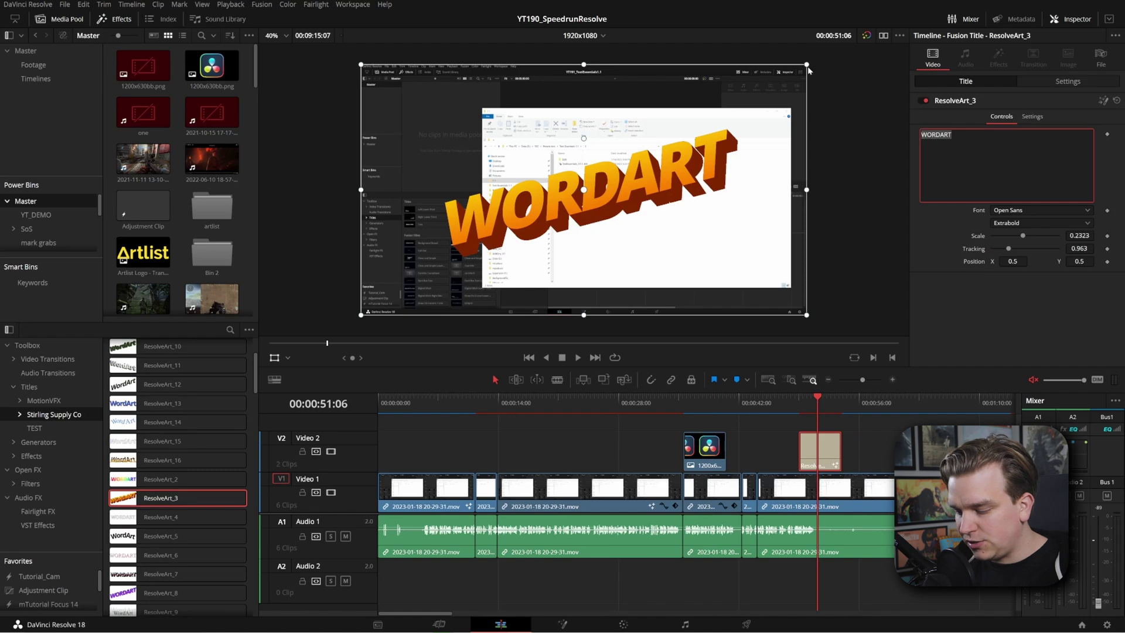
pyautogui.hotkey('ctrl', 'a')
pyautogui.write('HELOOOO')
# Save the HELOOOO title into the demo power bin and place the saved copy back on Video 2
pyautogui.scroll(-3, 219, 195)
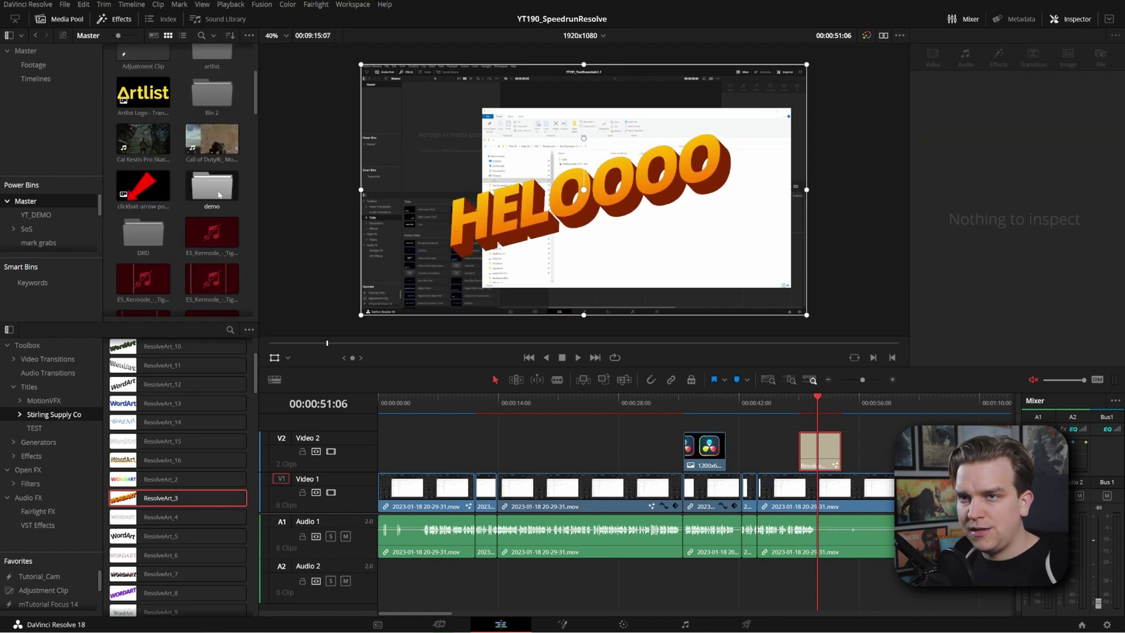
pyautogui.doubleClick(219, 195)
pyautogui.moveTo(820, 451); pyautogui.dragTo(218, 280)
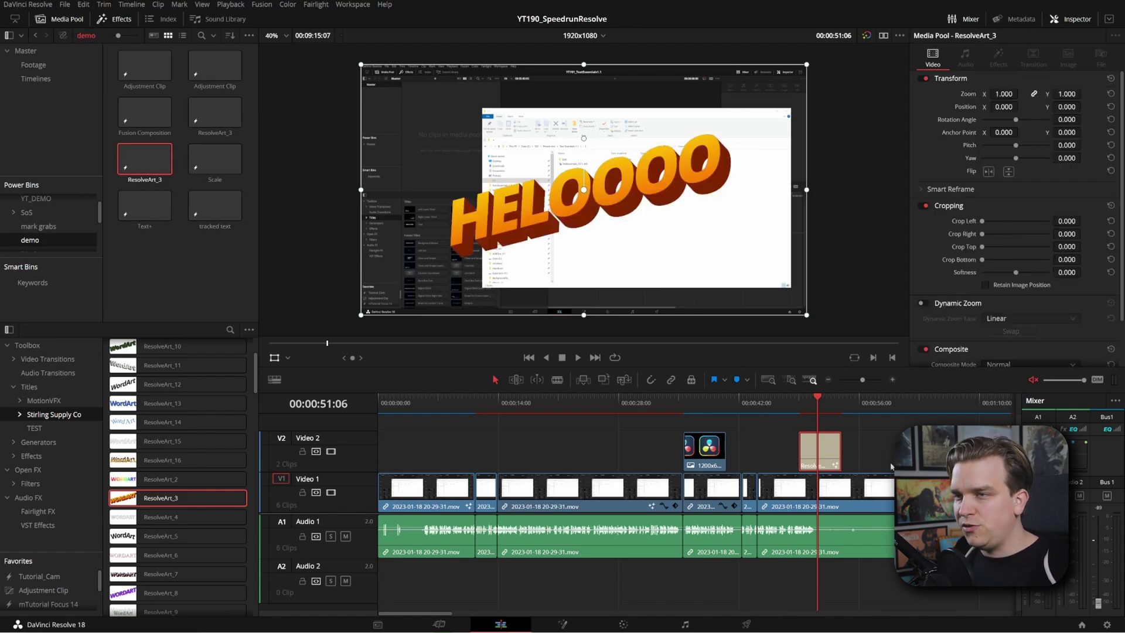
pyautogui.hscroll(5, 711, 440)
pyautogui.click(714, 441)
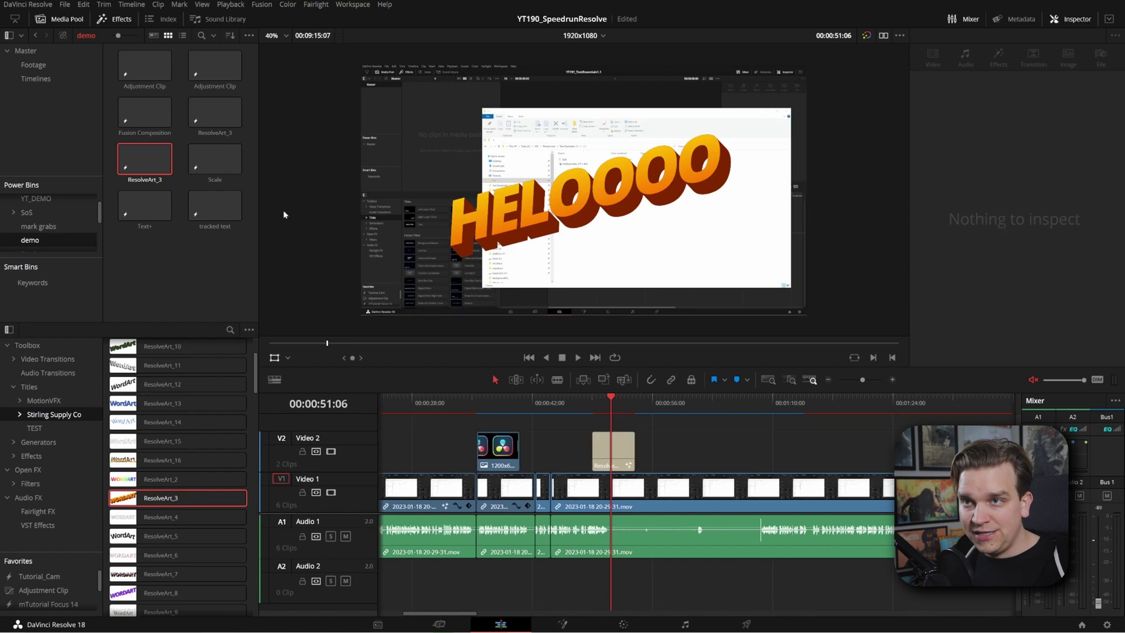
pyautogui.moveTo(144, 160); pyautogui.dragTo(680, 446)
pyautogui.moveTo(693, 401); pyautogui.dragTo(695, 448)
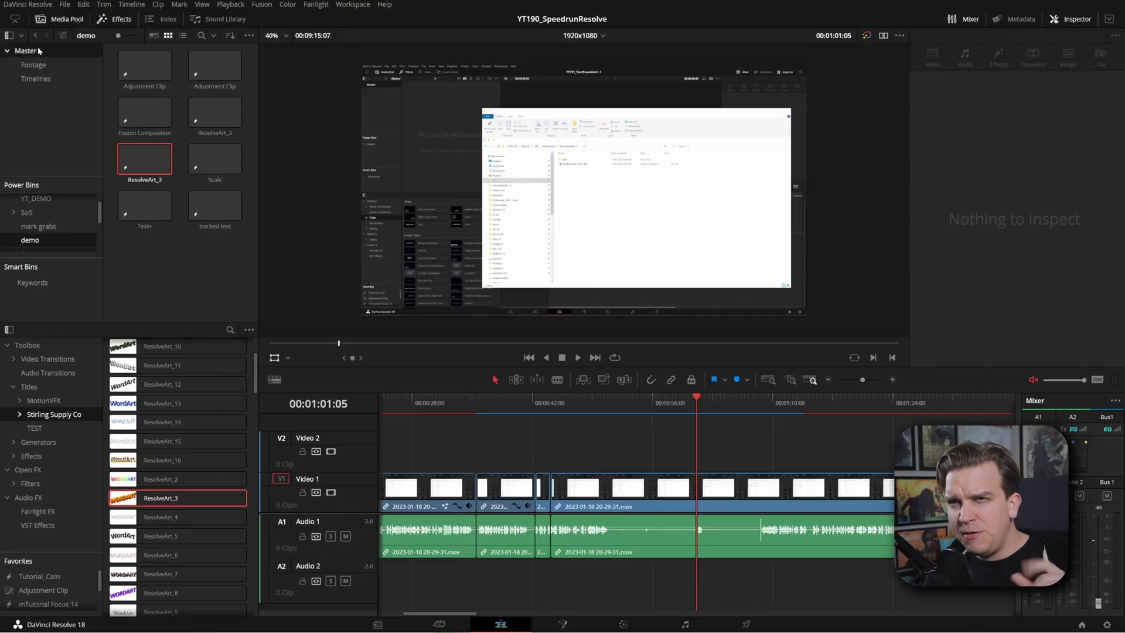
# Open Project Settings and browse the saved project settings presets
pyautogui.click(36, 78)
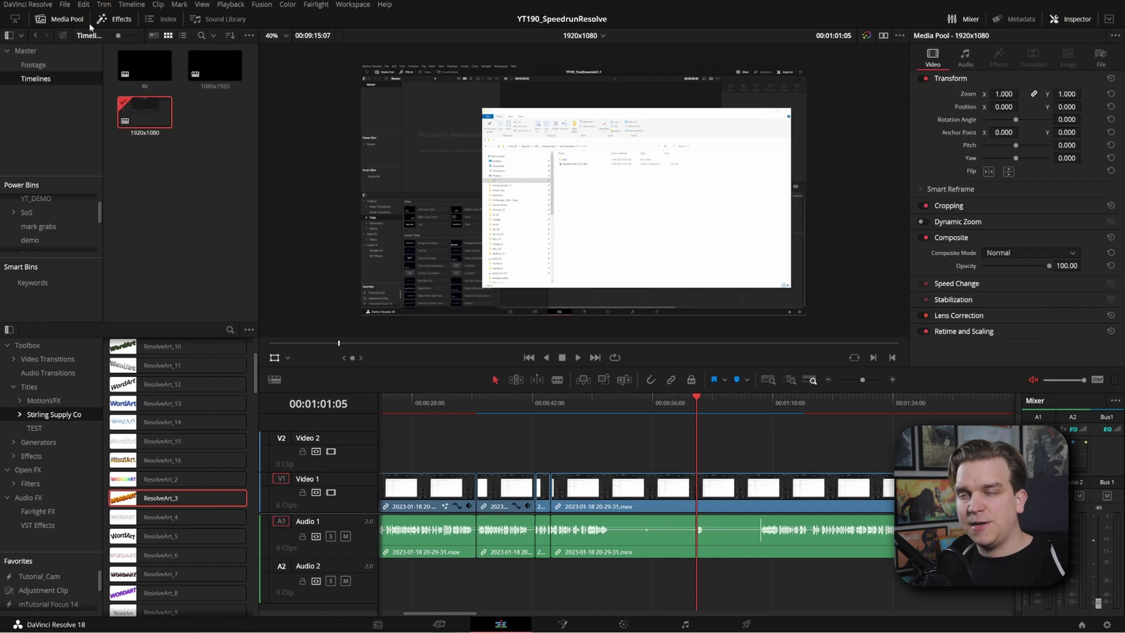
pyautogui.click(65, 5)
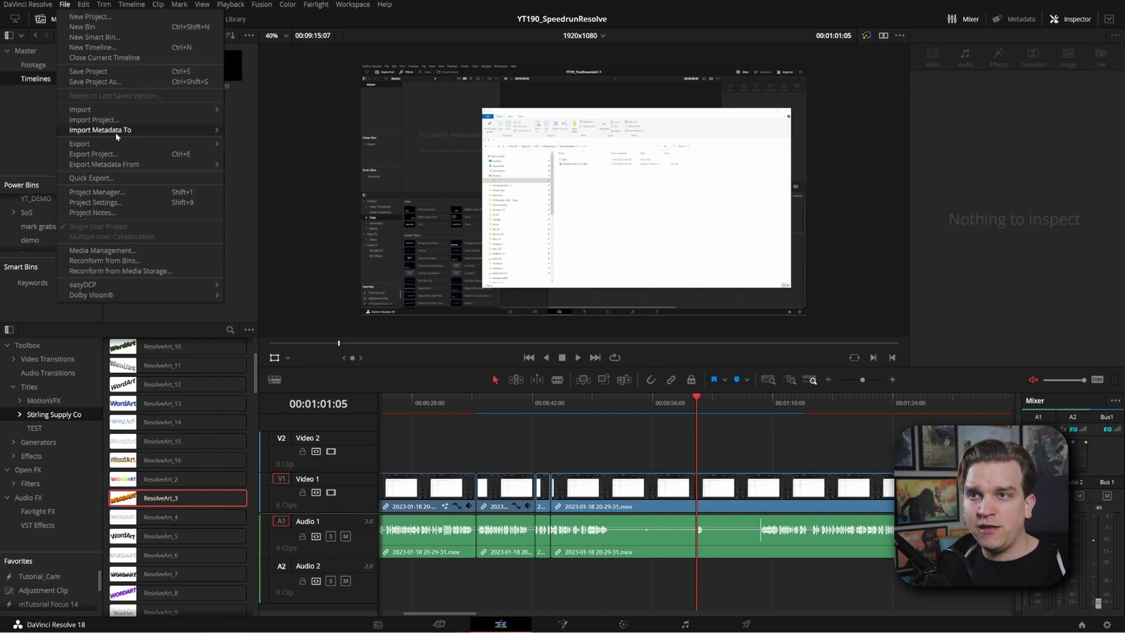
pyautogui.click(93, 203)
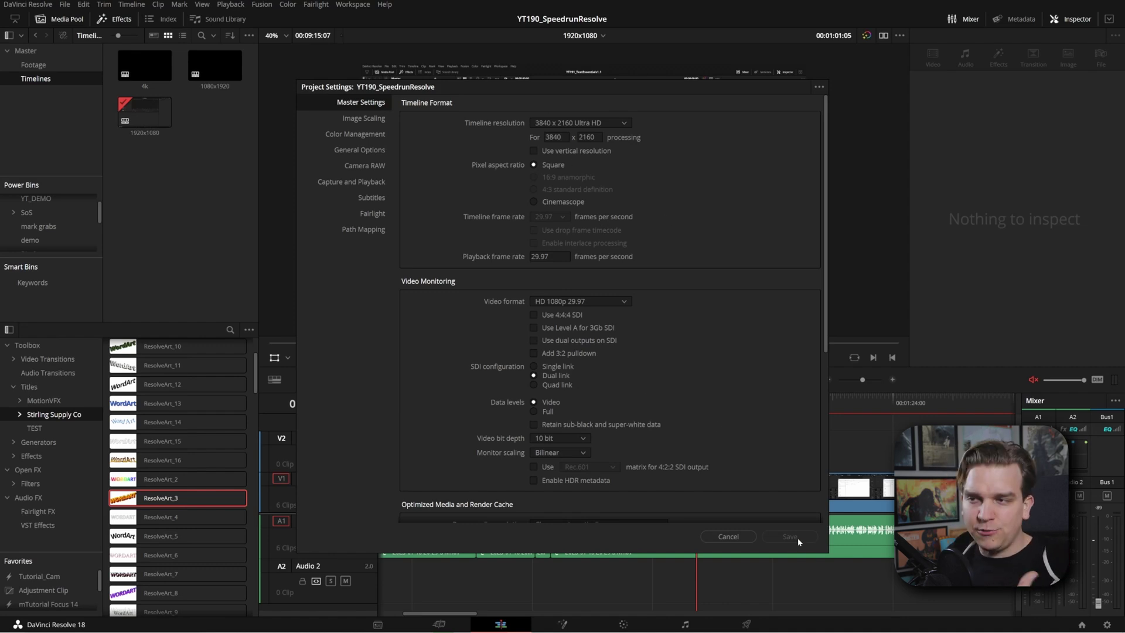
pyautogui.click(818, 87)
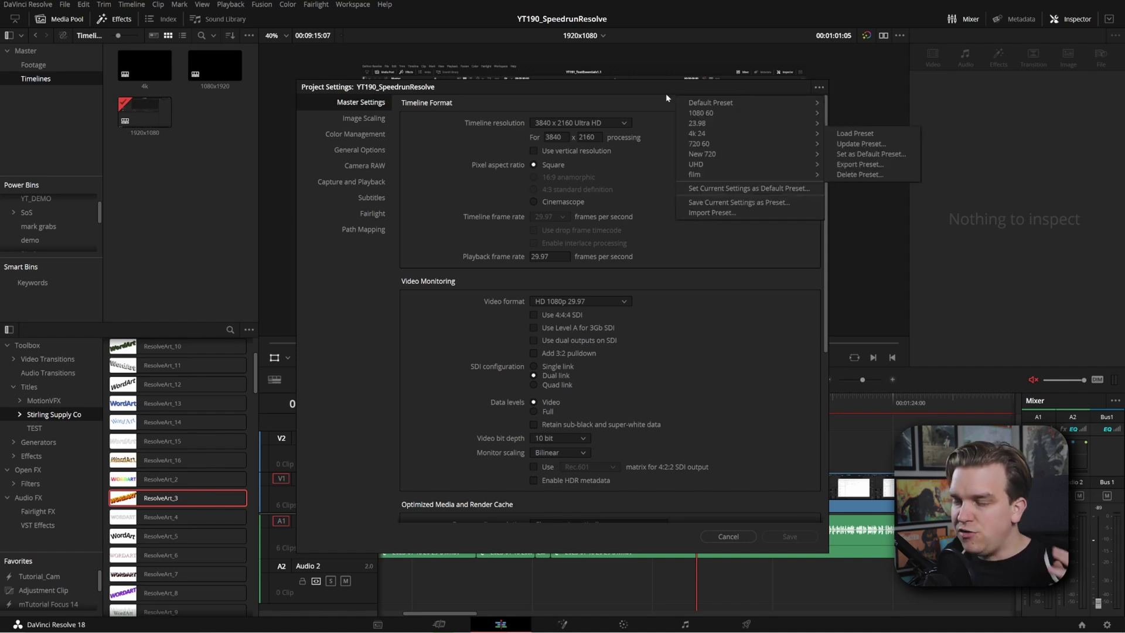
pyautogui.moveTo(726, 157)
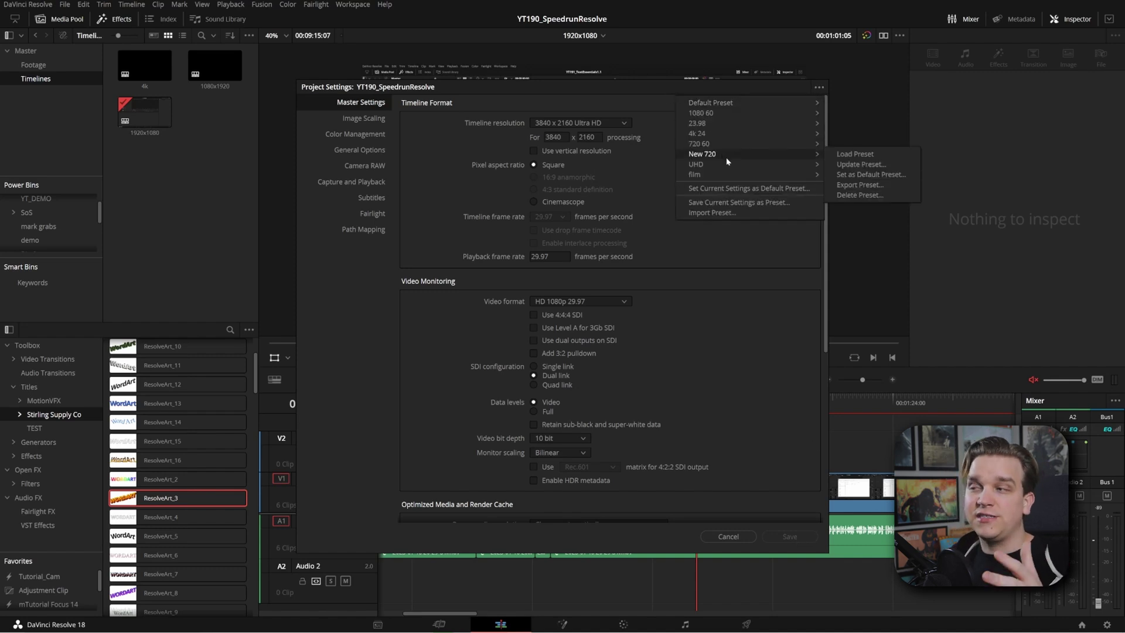
pyautogui.click(580, 109)
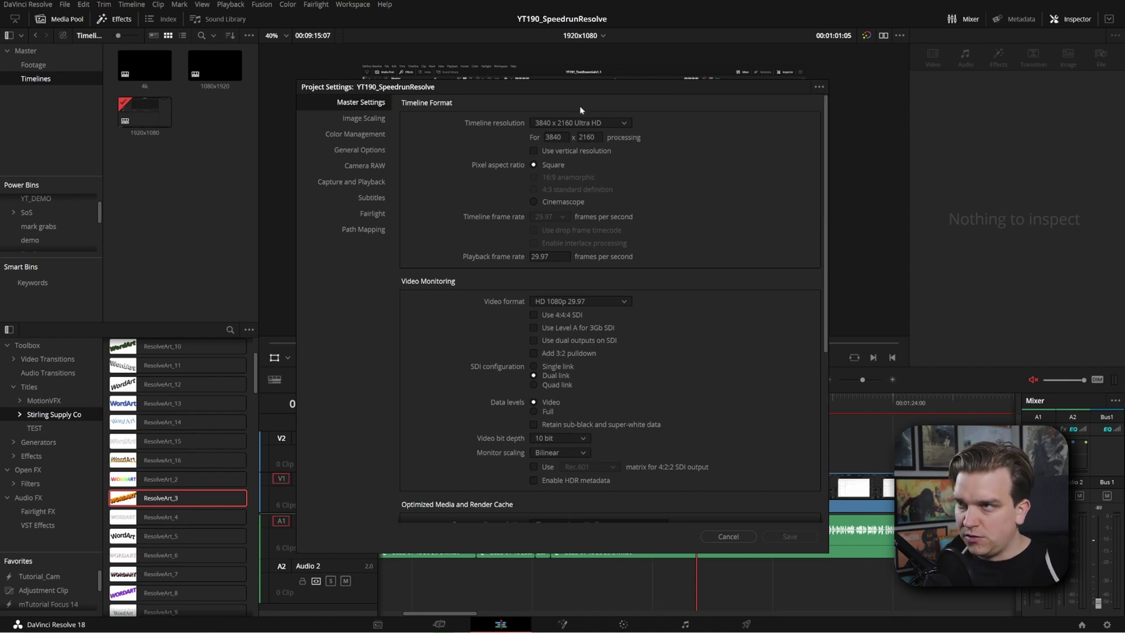
# Set the timeline resolution to 1920 x 1080 HD and review the presets list again
pyautogui.click(557, 123)
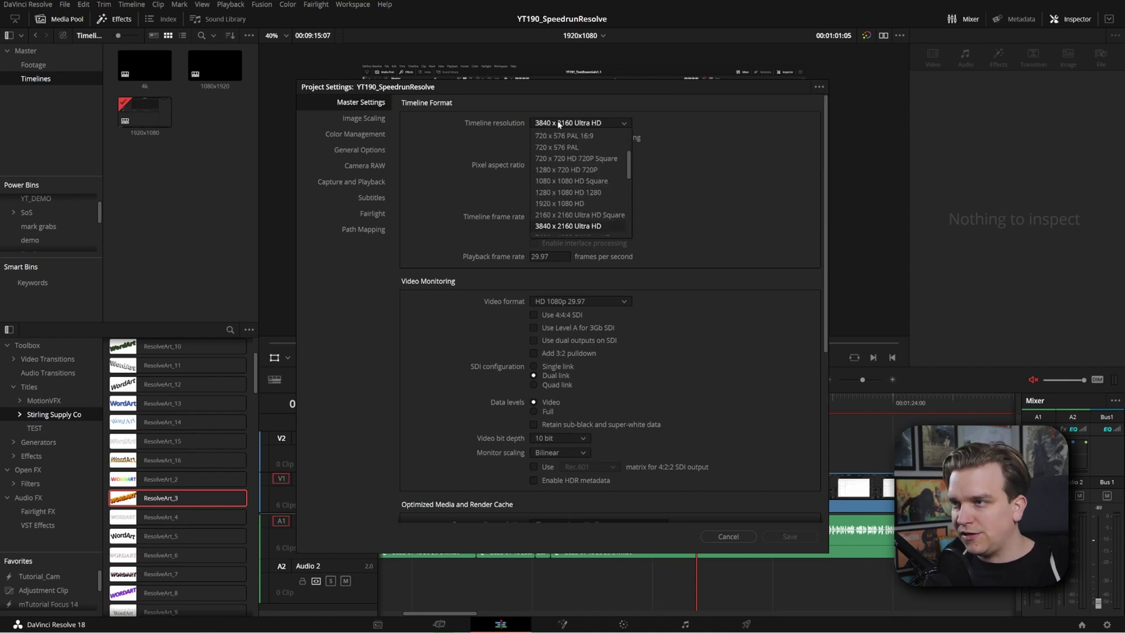
pyautogui.click(552, 204)
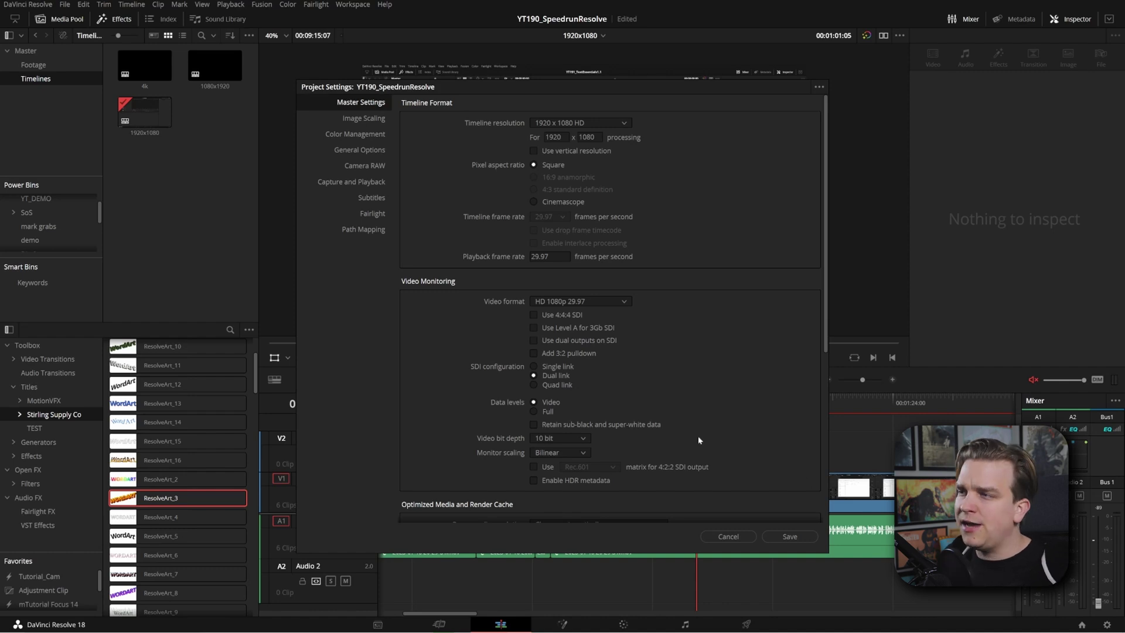
pyautogui.click(819, 88)
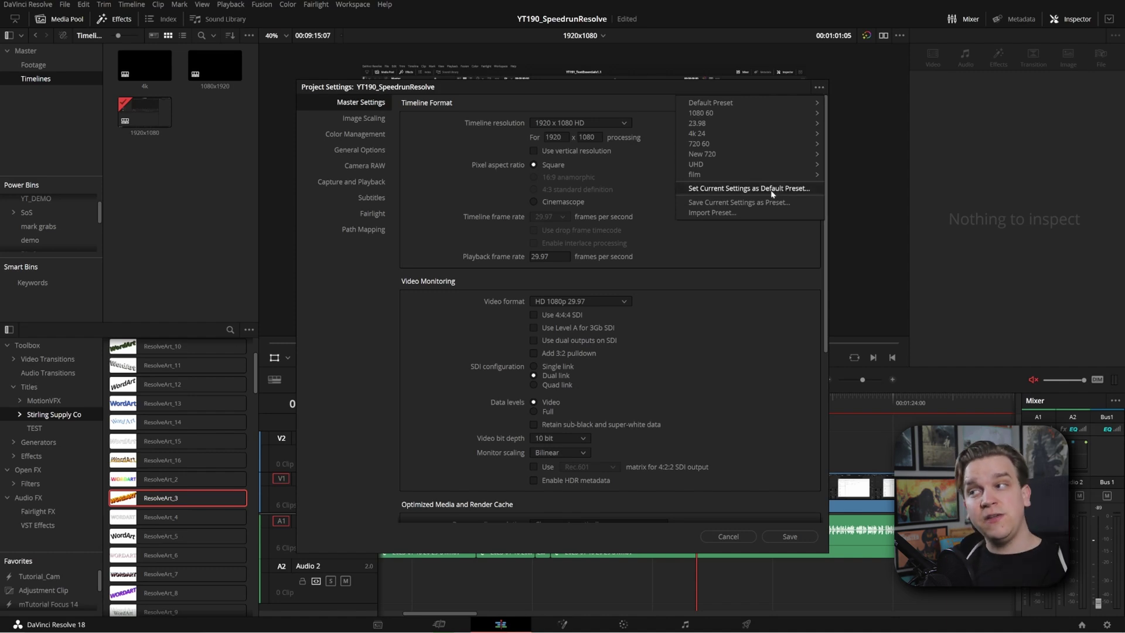
pyautogui.moveTo(730, 129)
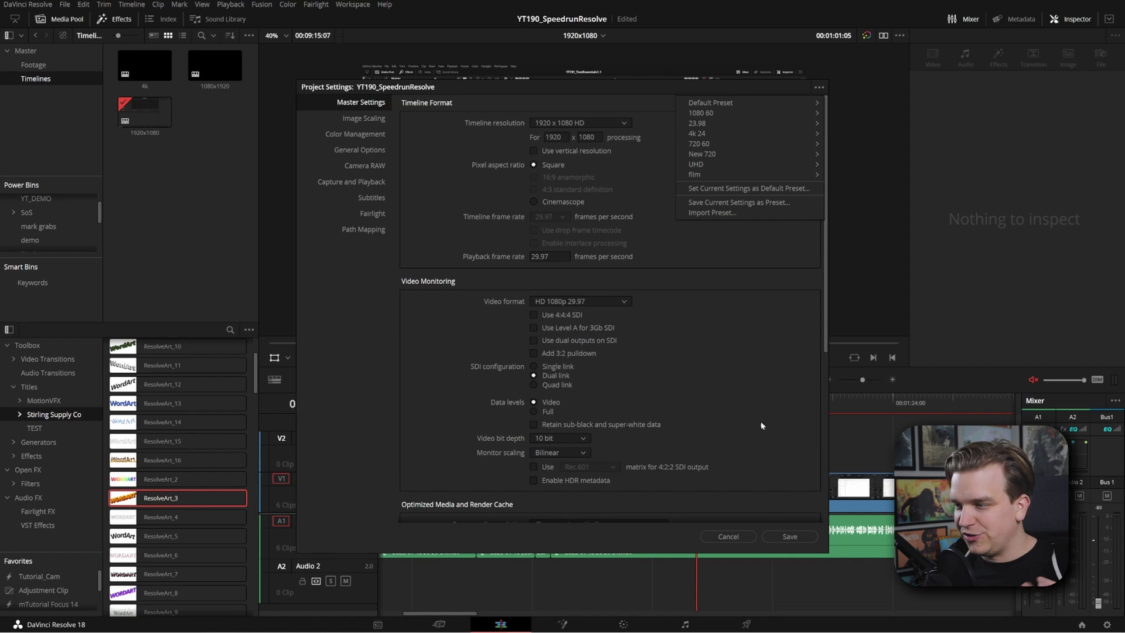
# Cancel Project Settings, close the open 1920x1080 timeline, and hide the effects library
pyautogui.click(742, 538)
pyautogui.click(742, 538)
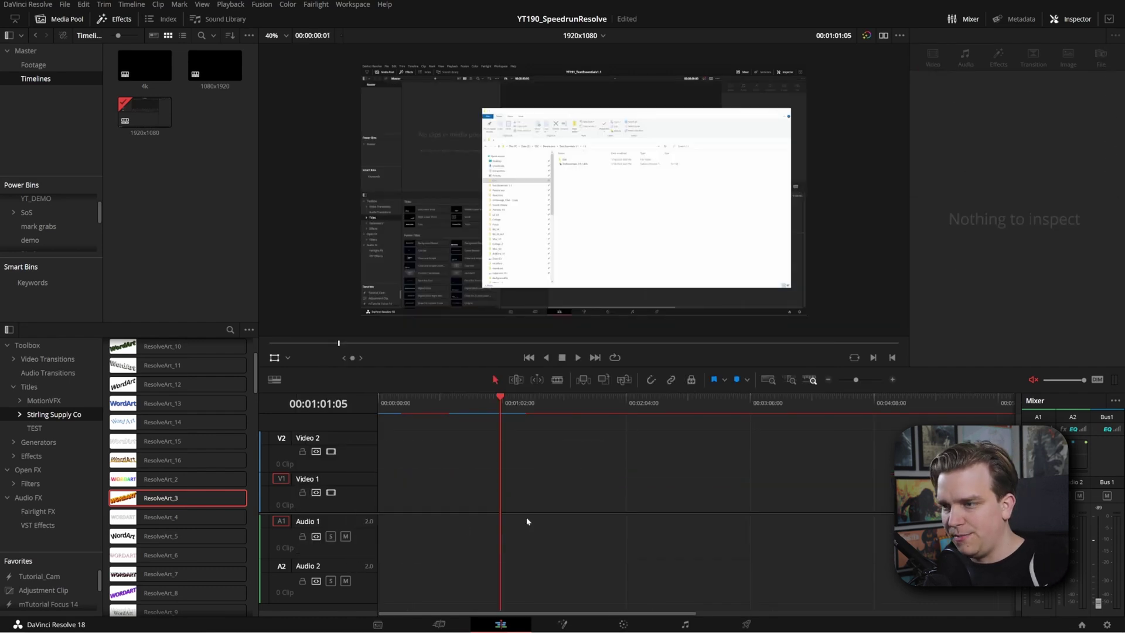
pyautogui.press('Delete')
pyautogui.click(26, 50)
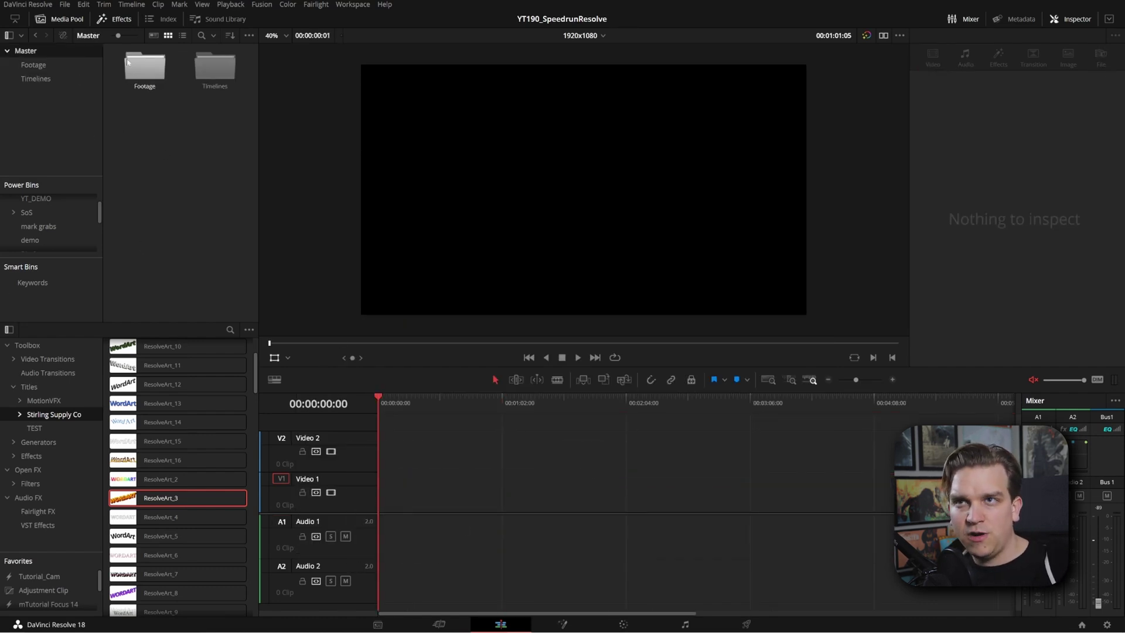
pyautogui.click(115, 19)
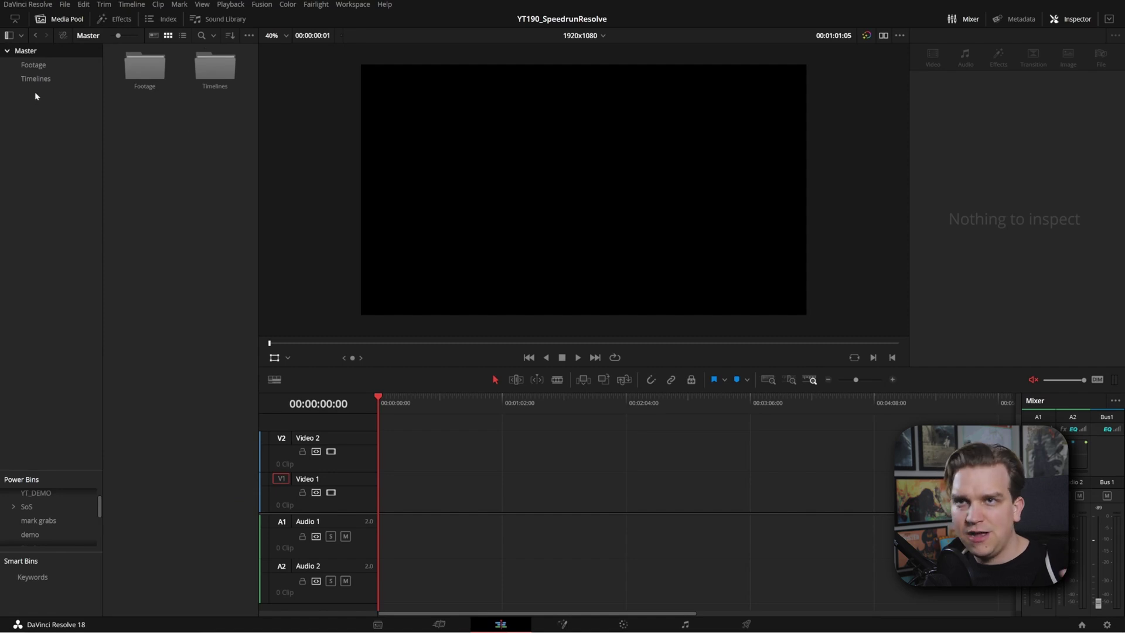
# Delete both clips from the Footage bin, then return to the Timelines bin
pyautogui.click(32, 65)
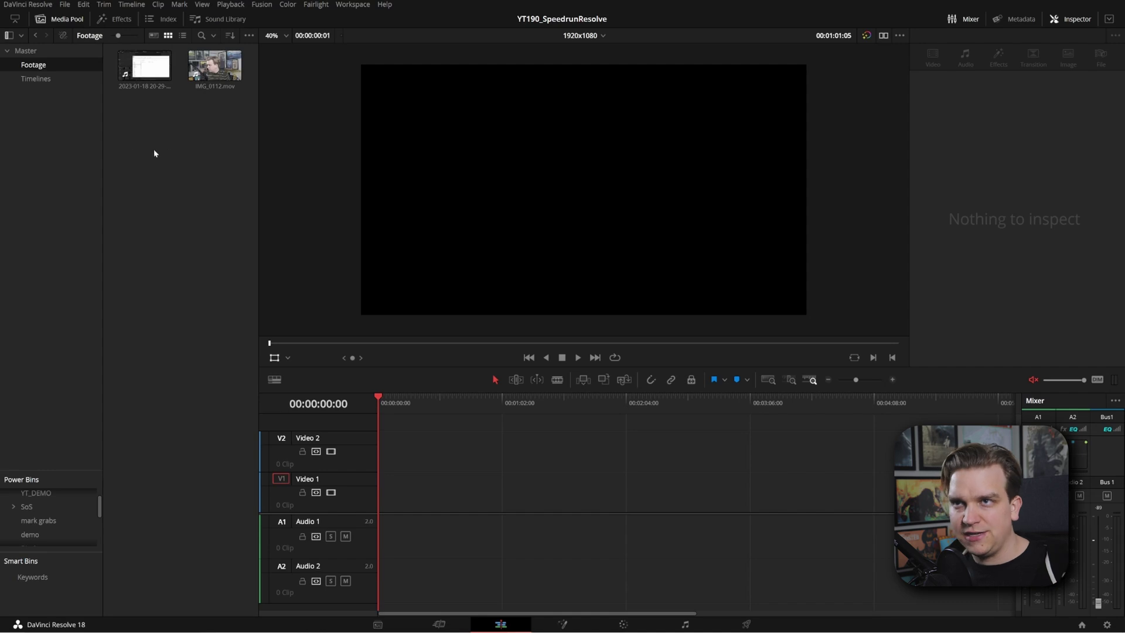
pyautogui.click(51, 80)
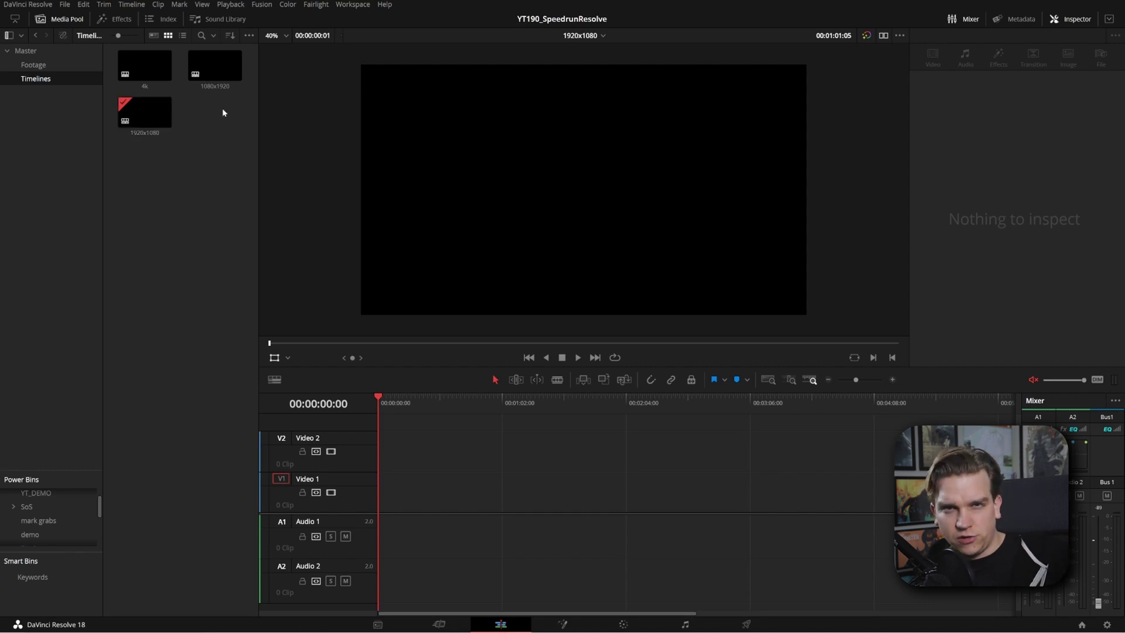
pyautogui.press('Up')
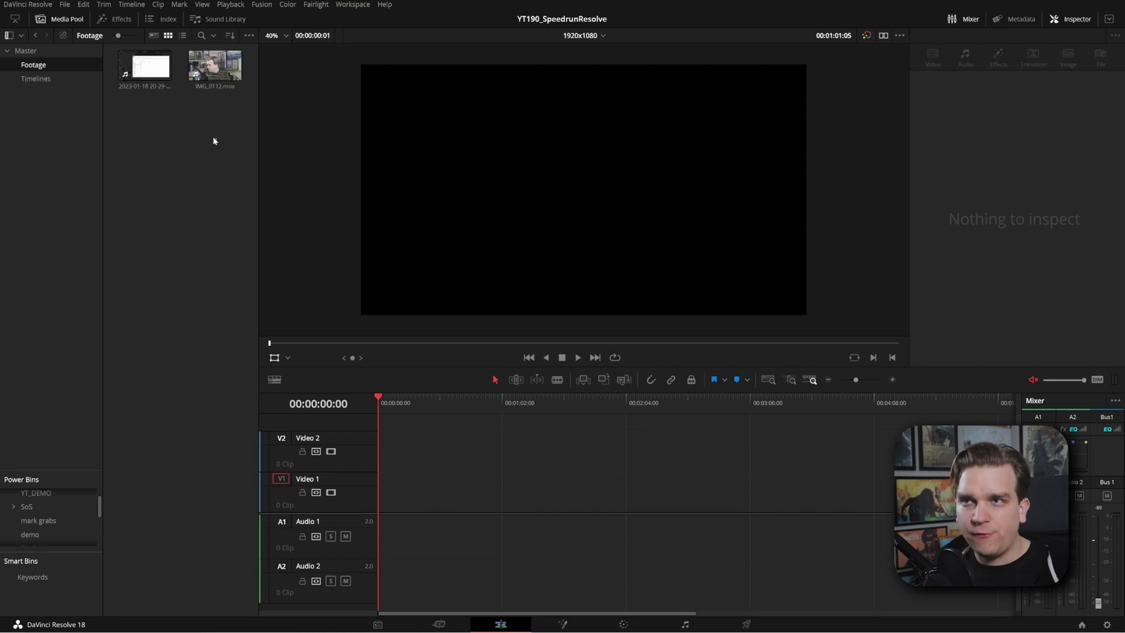
pyautogui.moveTo(213, 138); pyautogui.dragTo(126, 75)
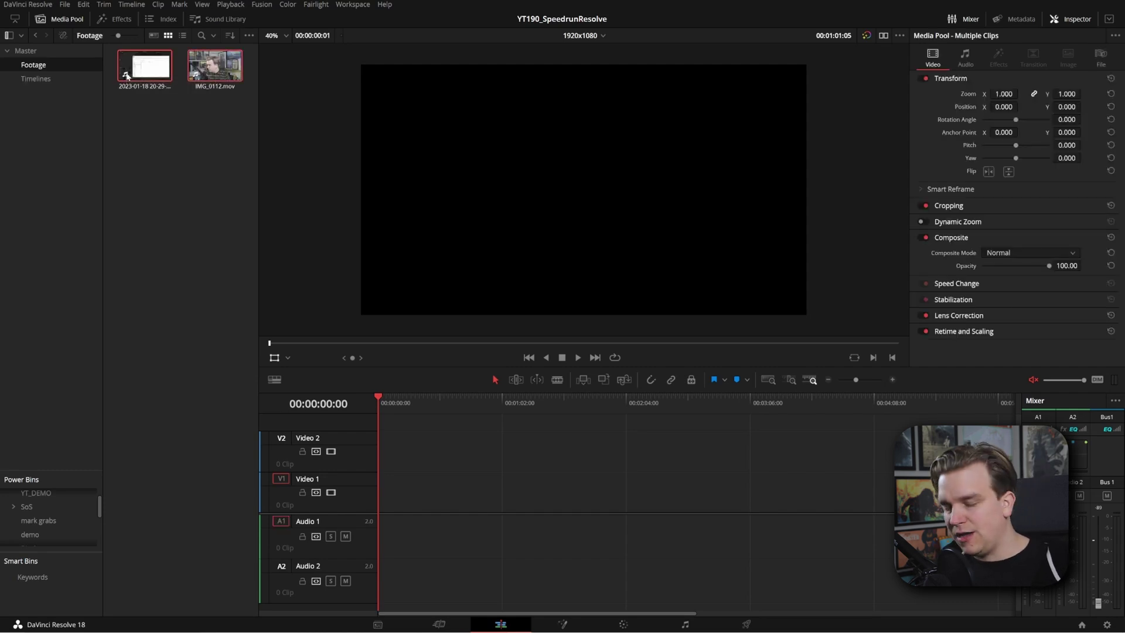
pyautogui.press('Delete')
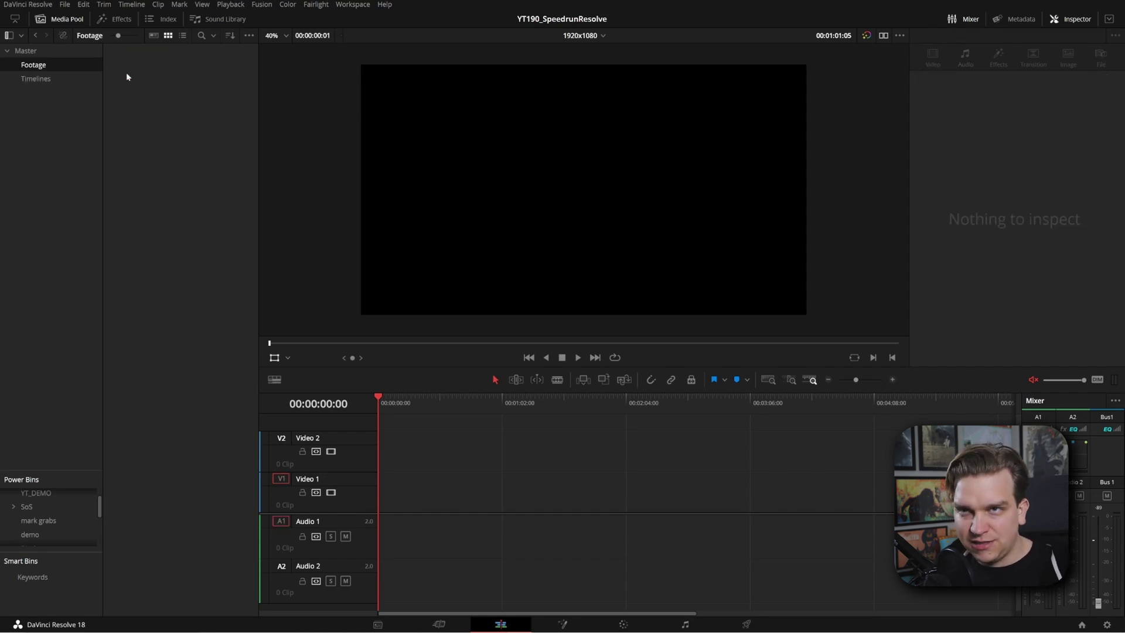
pyautogui.click(28, 52)
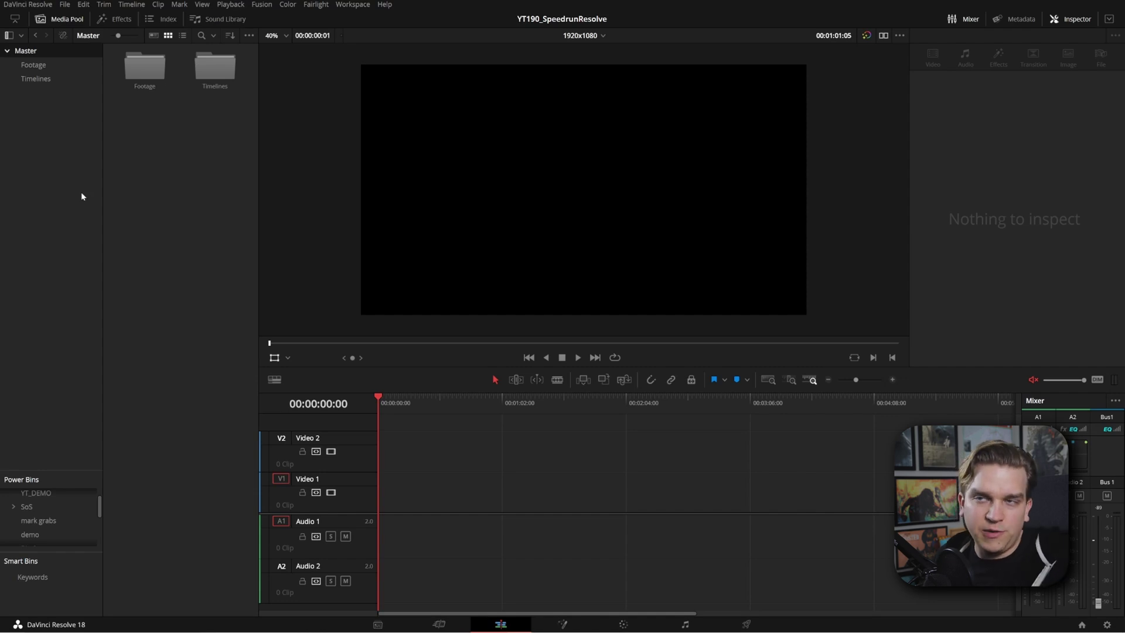
pyautogui.click(56, 79)
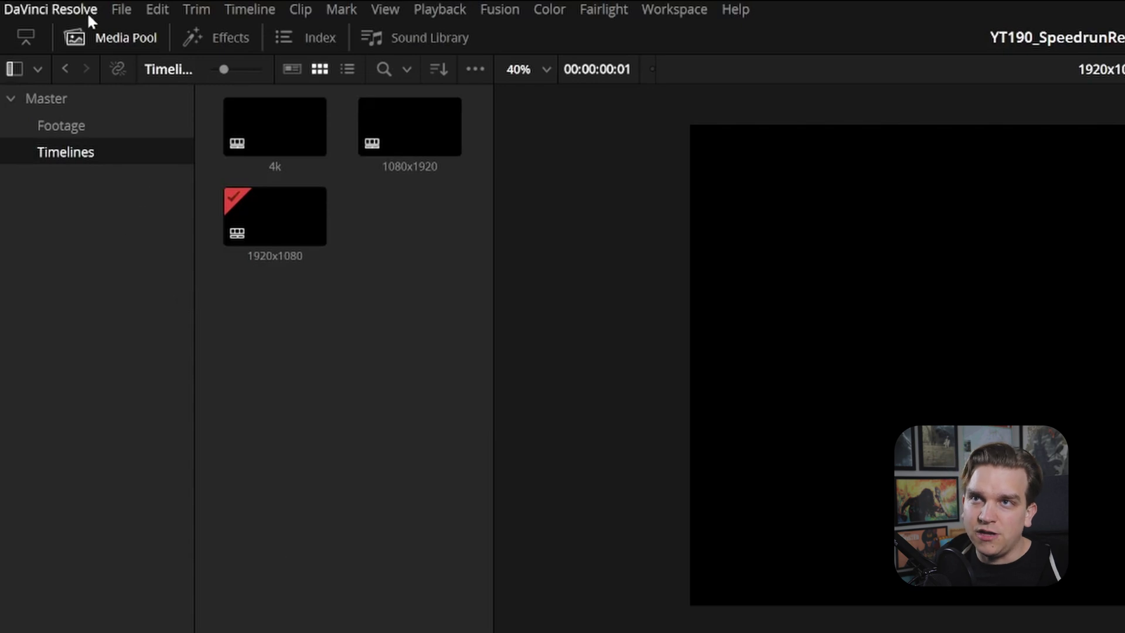
pyautogui.click(65, 5)
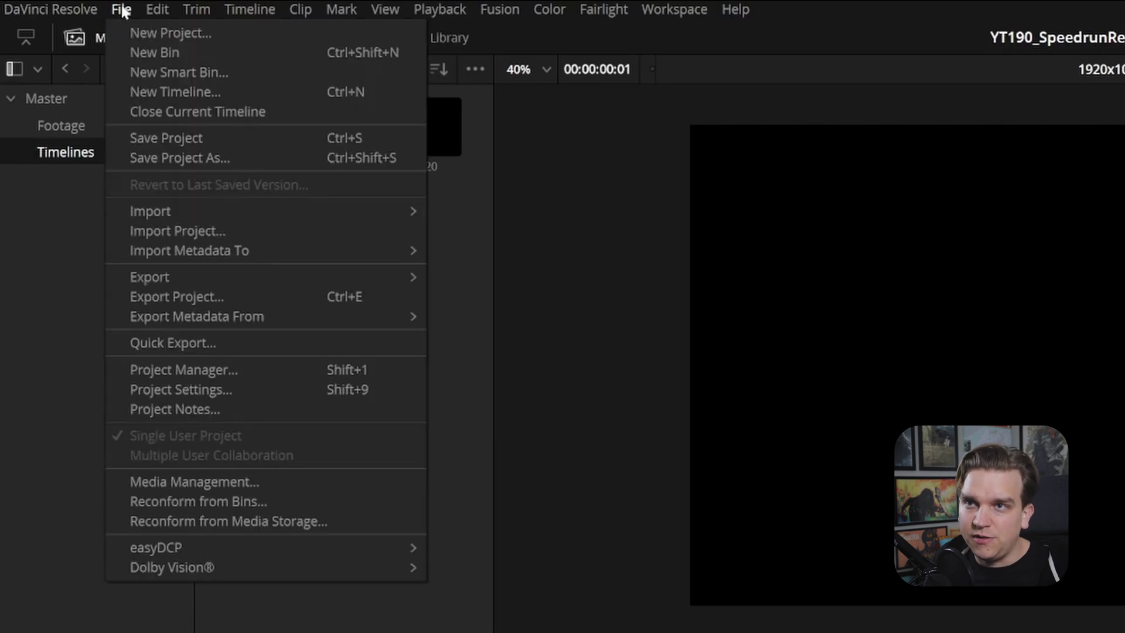
# Export the project, replacing the old file name with NEW YAYYYYY, and save the .drp
pyautogui.click(216, 297)
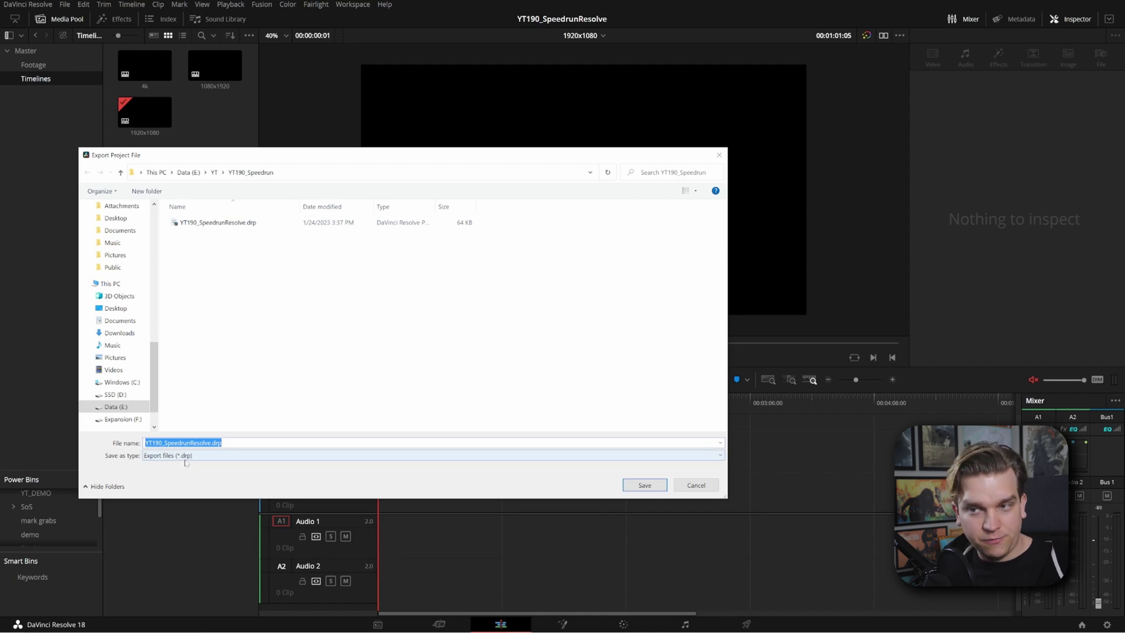
pyautogui.click(174, 443)
pyautogui.moveTo(210, 443); pyautogui.dragTo(146, 443)
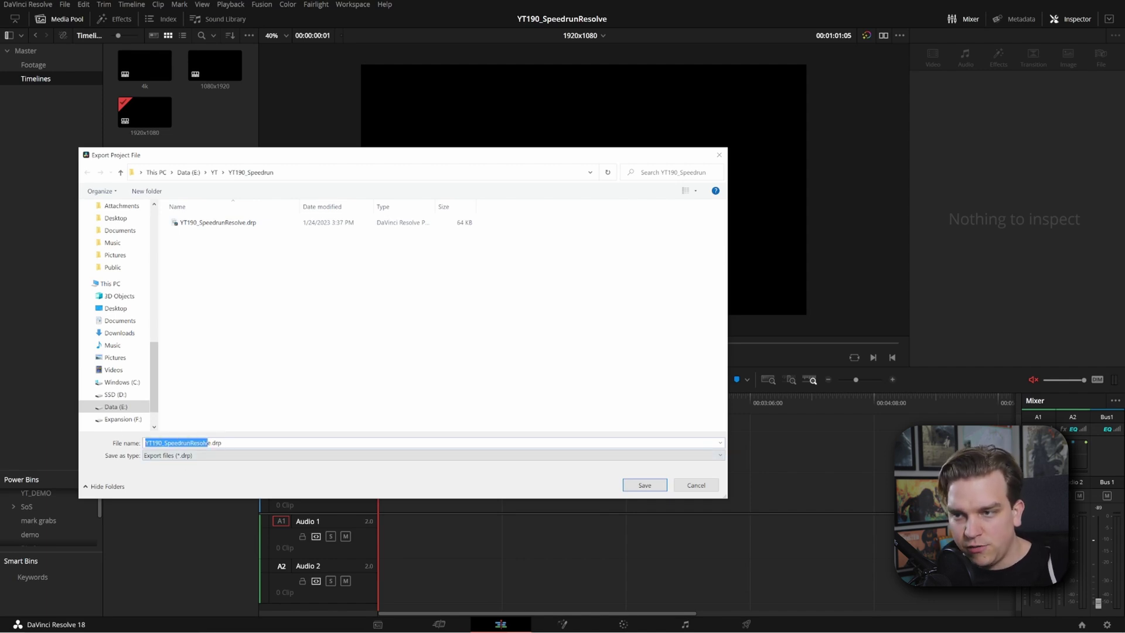
pyautogui.press('BackSpace')
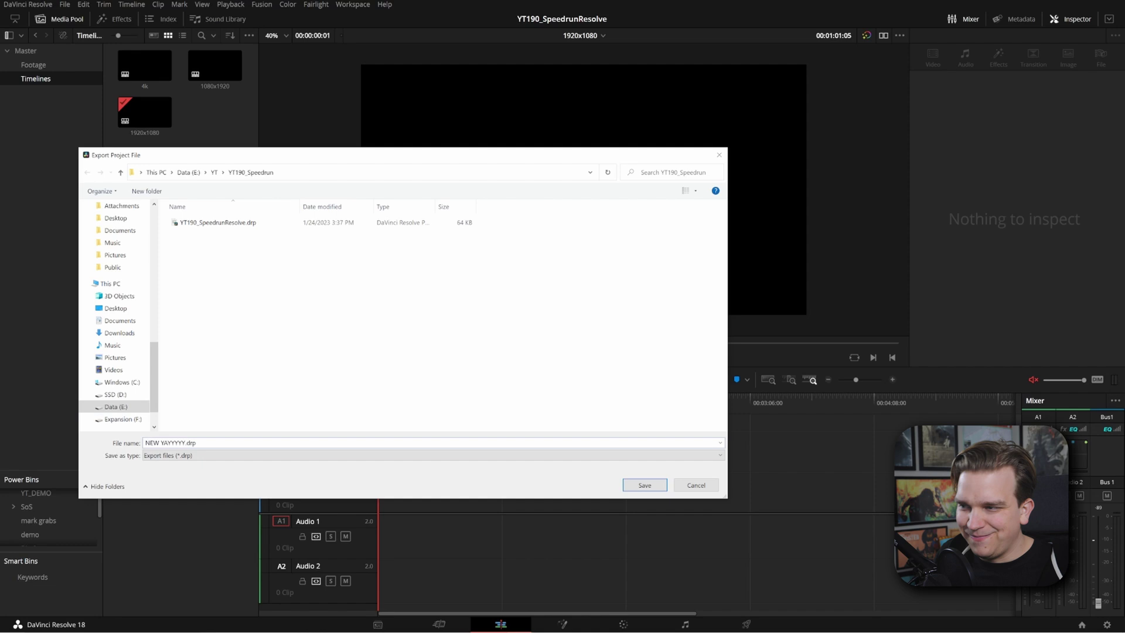
pyautogui.click(634, 486)
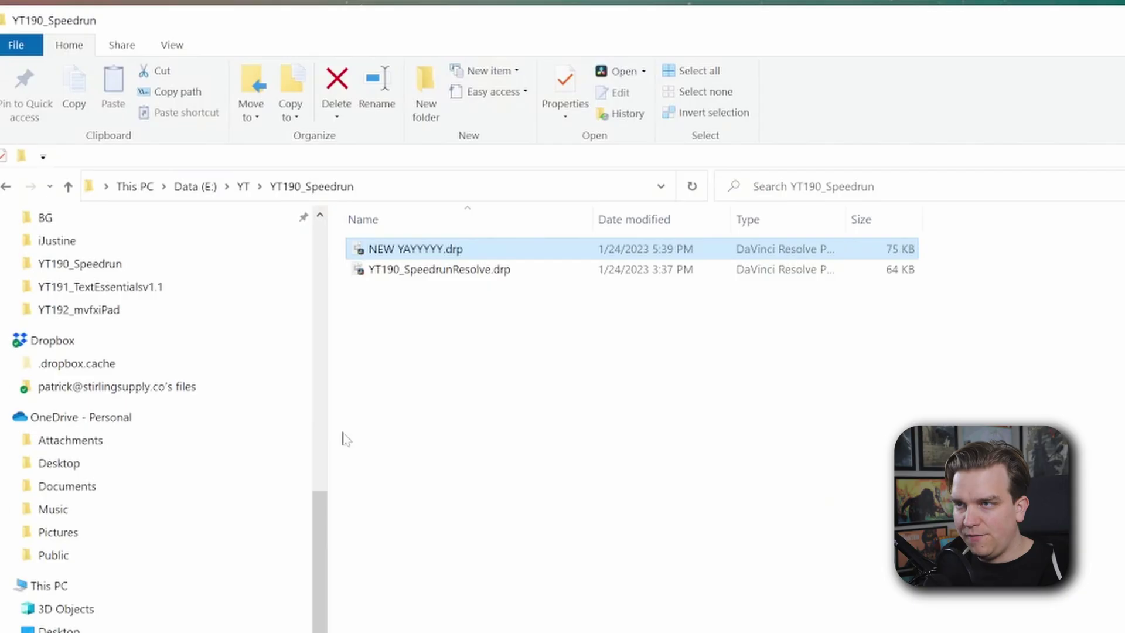
# Open NEW YAYYYYY.drp from the YT190_Speedrun folder in DaVinci Resolve
pyautogui.click(441, 291)
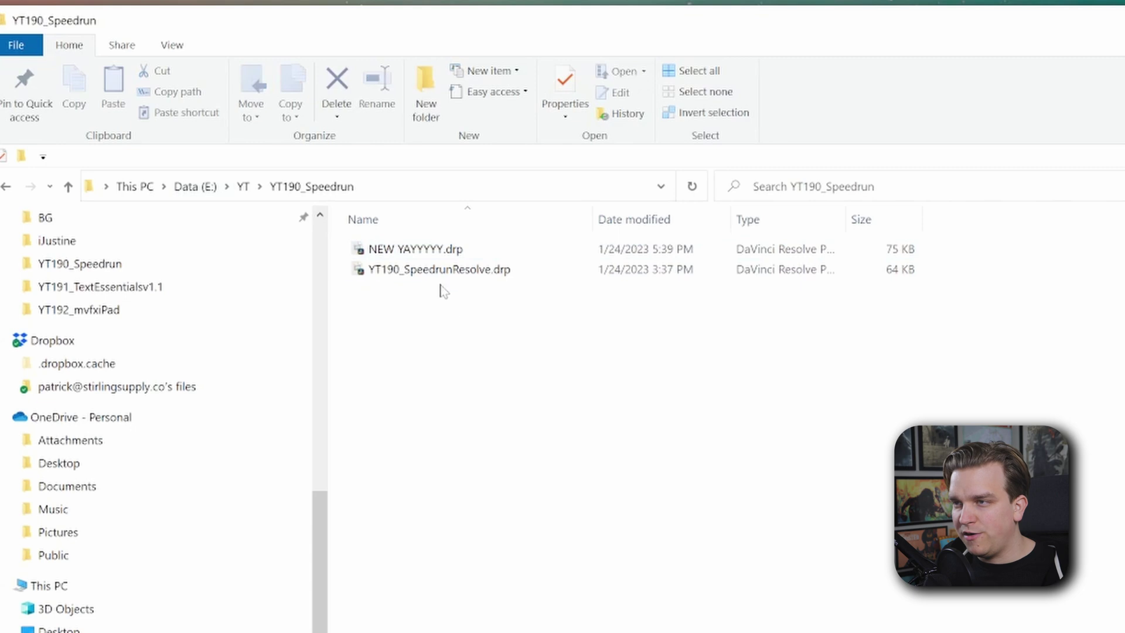
pyautogui.doubleClick(396, 256)
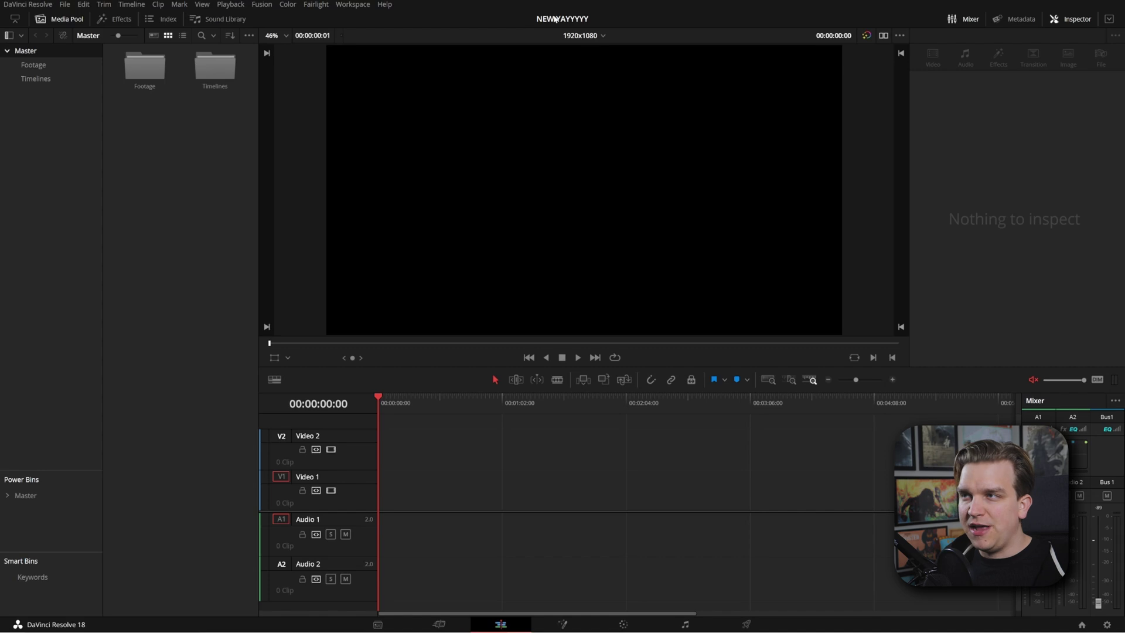
# Inspect the reopened project's Footage and Timelines bins for remaining media and timelines
pyautogui.click(36, 79)
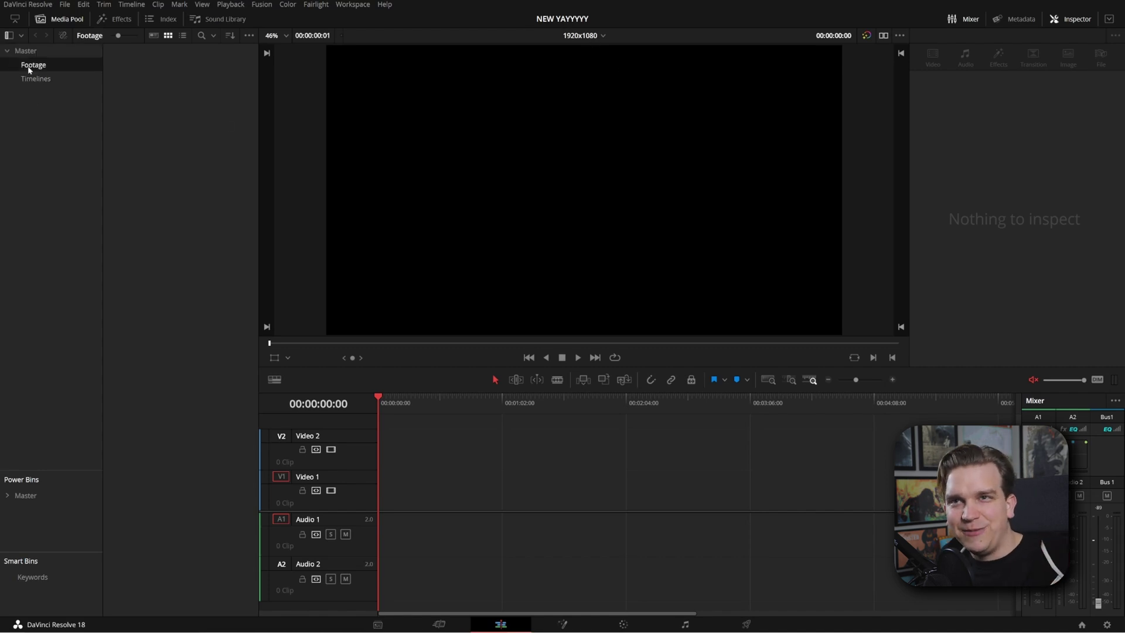
pyautogui.click(165, 128)
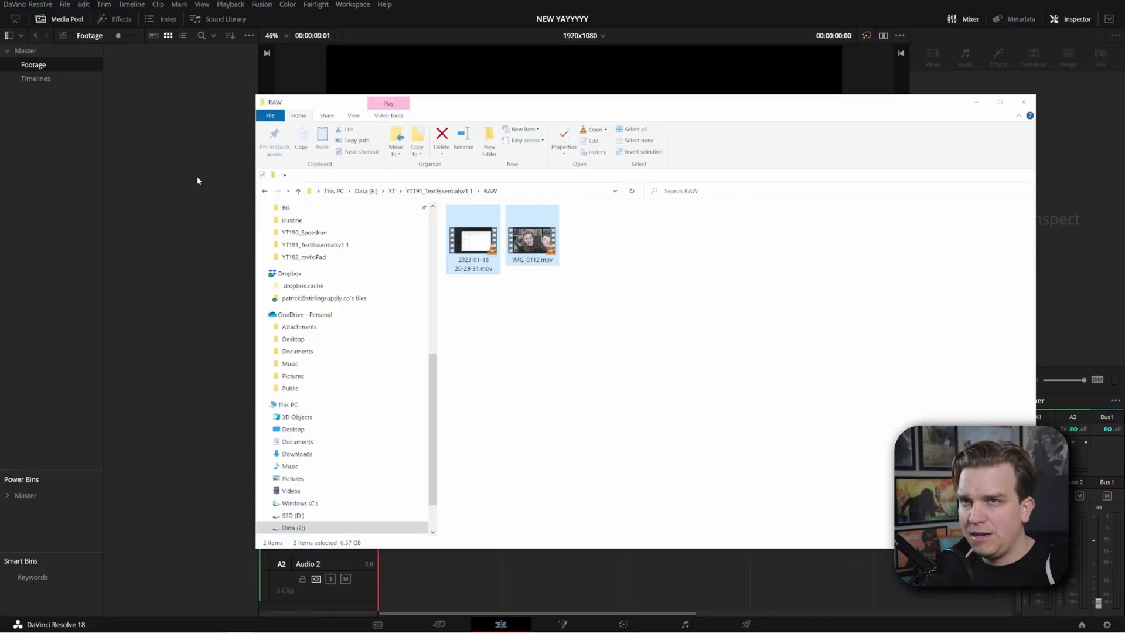
pyautogui.moveTo(199, 181); pyautogui.dragTo(154, 106)
pyautogui.click(65, 127)
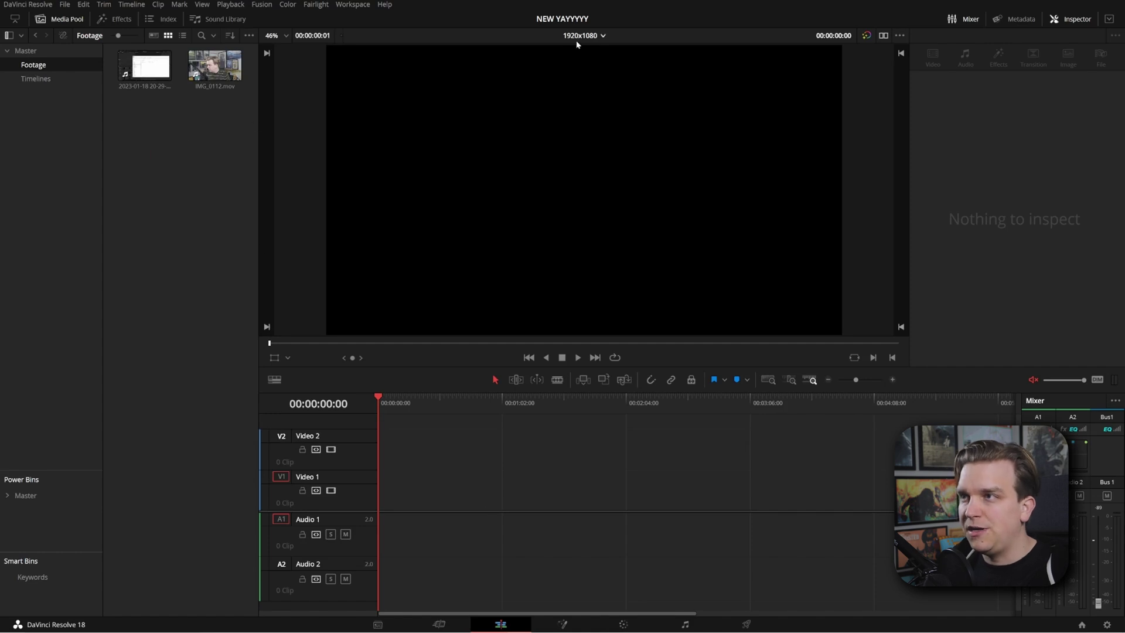
pyautogui.moveTo(154, 94); pyautogui.dragTo(379, 512)
pyautogui.moveTo(214, 65); pyautogui.dragTo(411, 403)
# Move the playhead to 00:02:01:00 and give the viewer and timeline more room
pyautogui.click(619, 403)
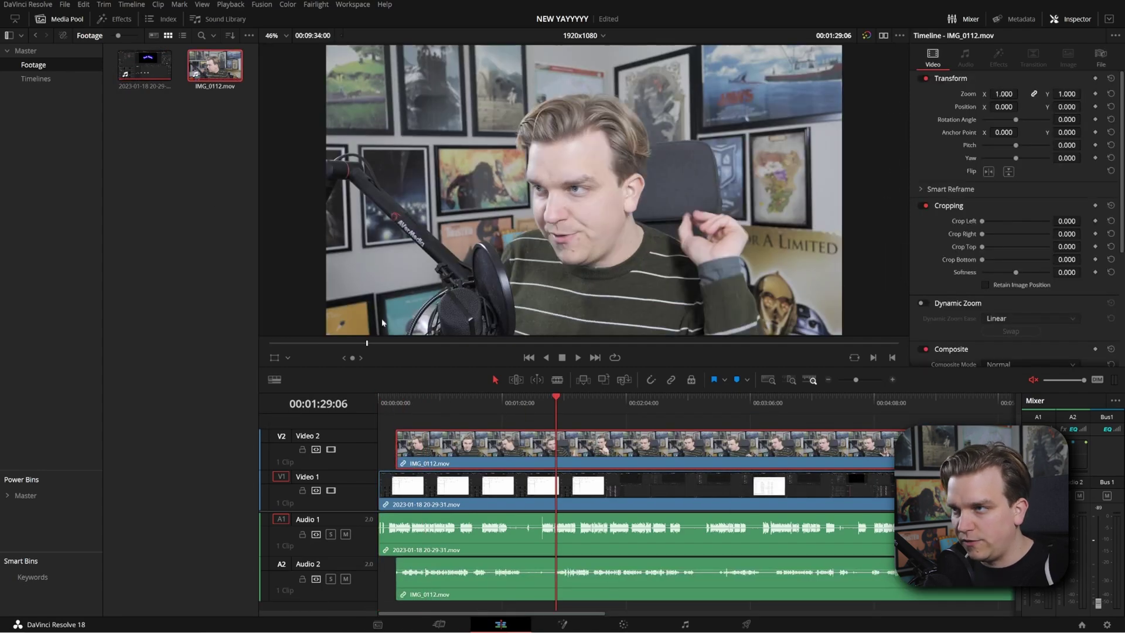
pyautogui.scroll(-3, 584, 190)
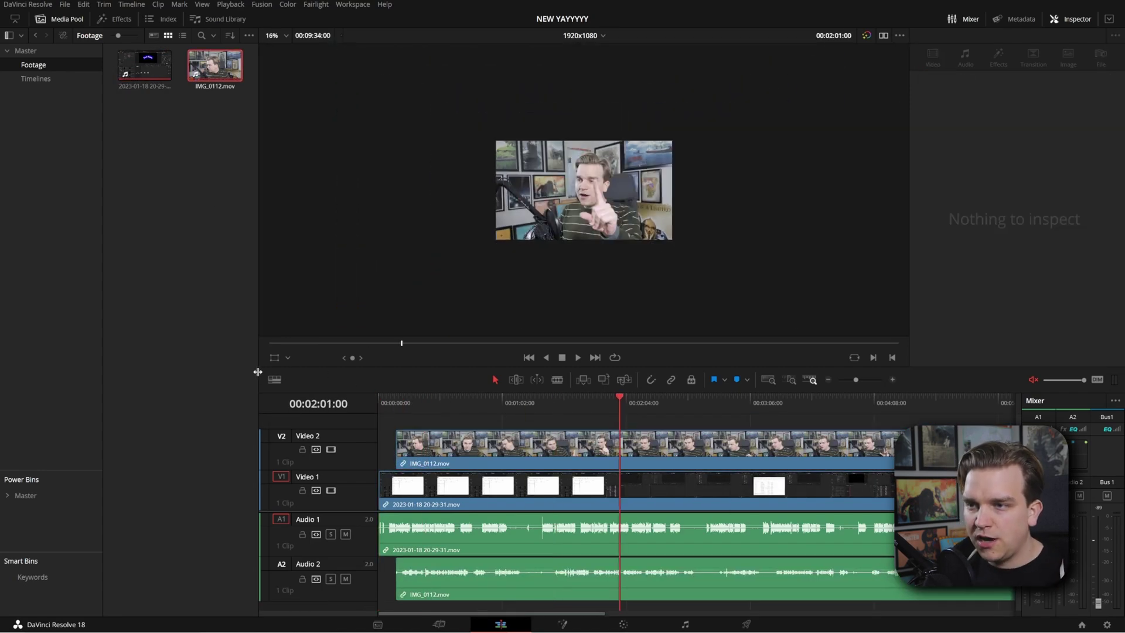
pyautogui.moveTo(258, 375); pyautogui.dragTo(234, 325)
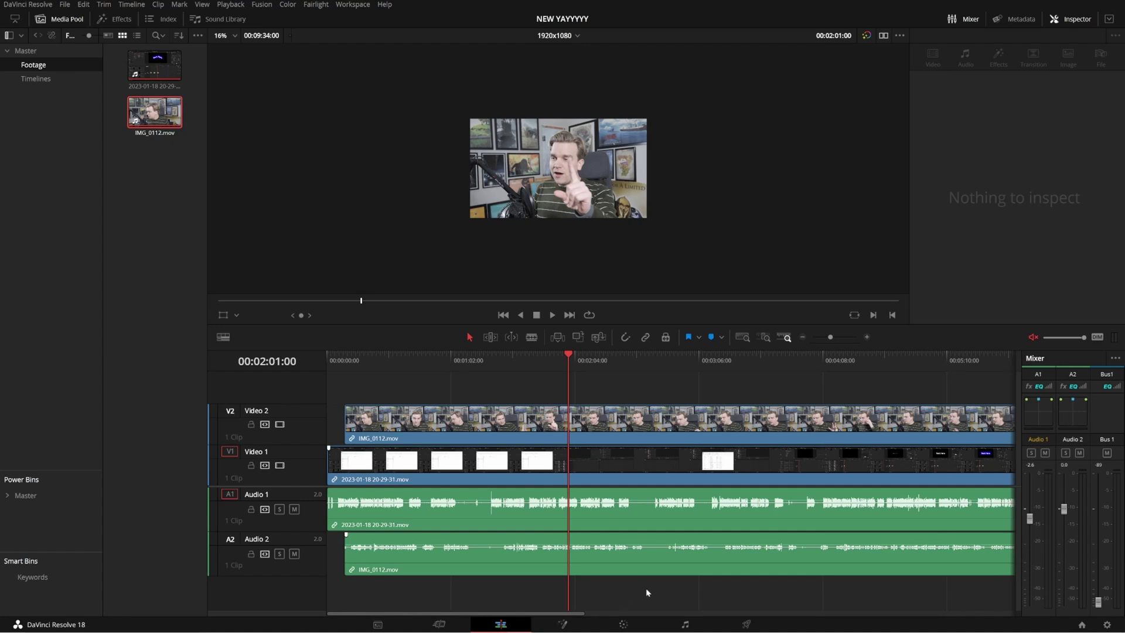
# On the Fairlight page, mute Audio 2 and select the Audio 1 clips
pyautogui.click(685, 625)
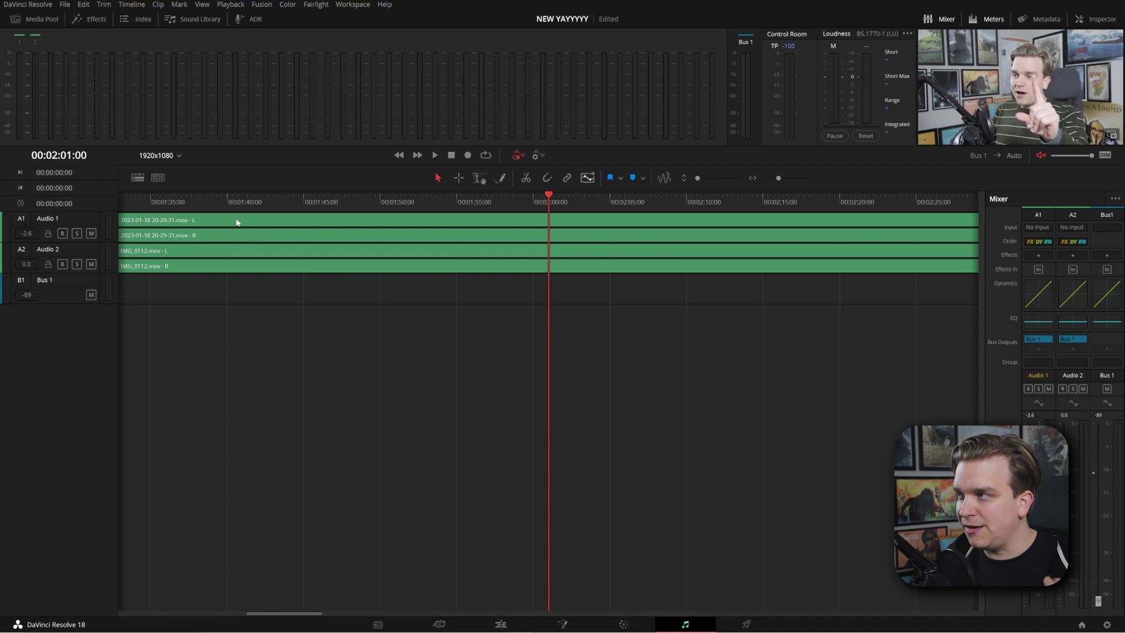
pyautogui.click(90, 264)
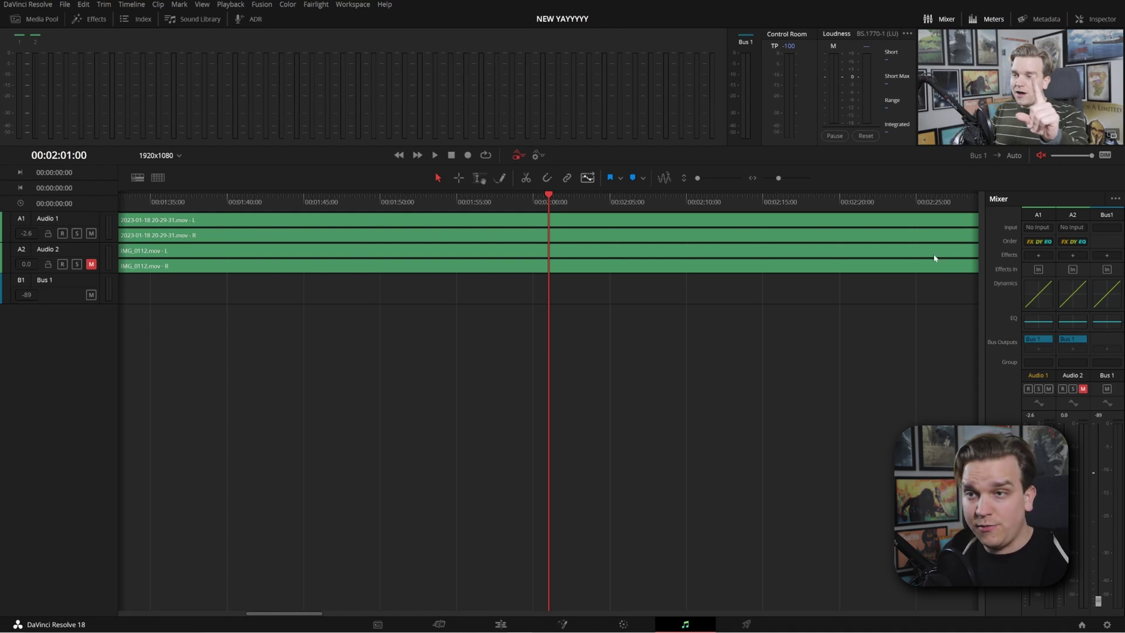
pyautogui.click(179, 222)
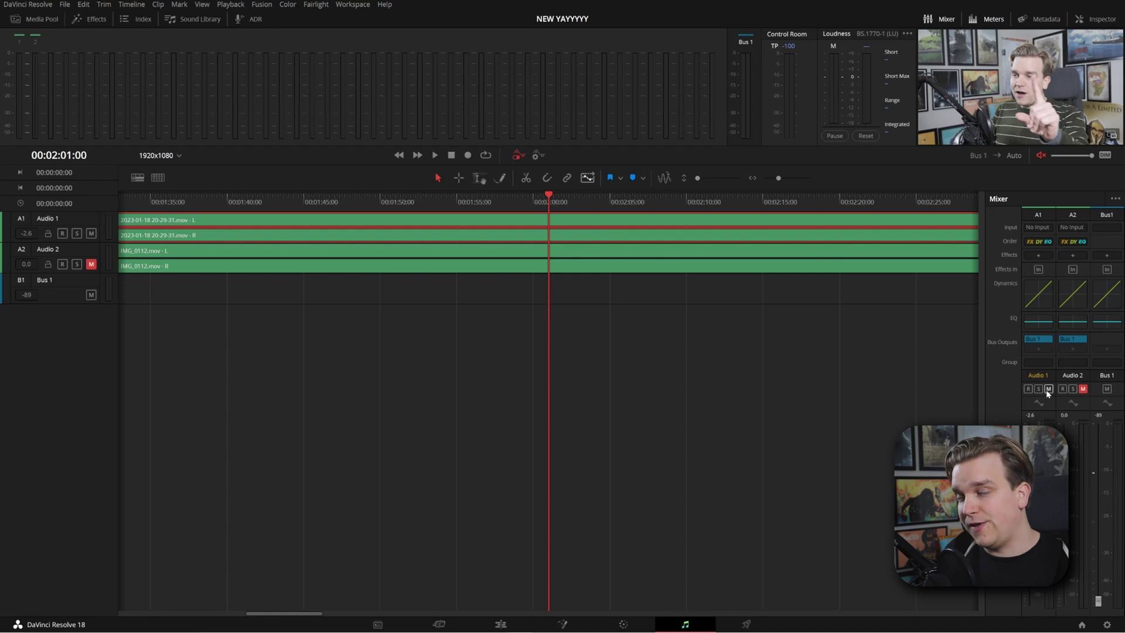
# Shape Audio 1's EQ: band 2 -5.2 dB at 90 Hz, band 3 +8.7 dB at 214 Hz, band 5 lifted at 3k6
pyautogui.click(1039, 322)
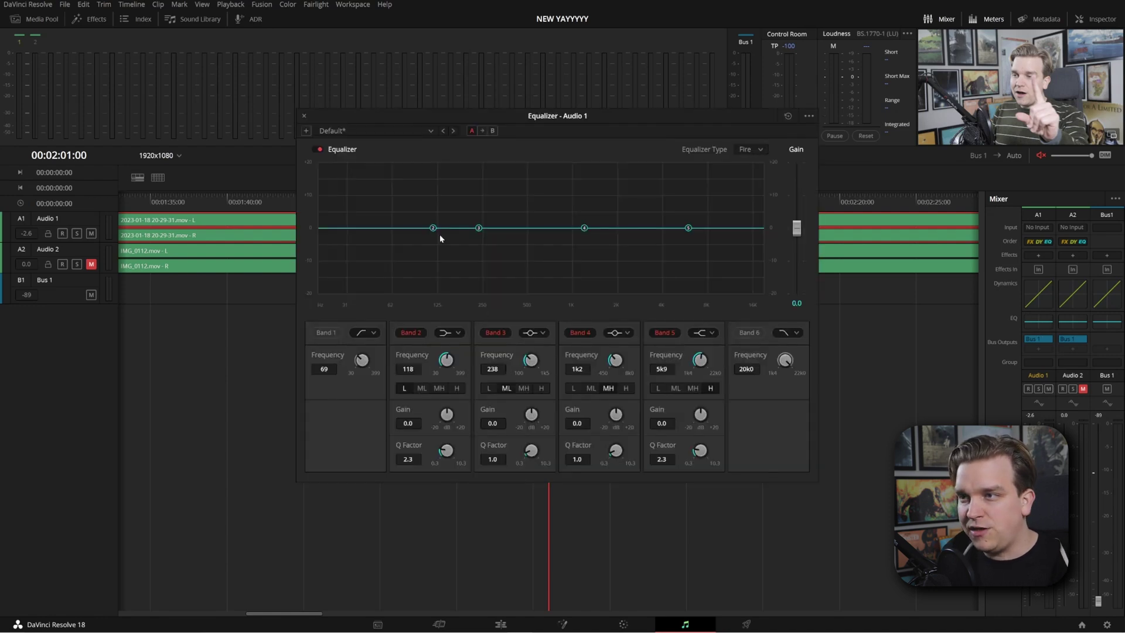
pyautogui.moveTo(440, 238); pyautogui.dragTo(471, 199)
pyautogui.moveTo(584, 228); pyautogui.dragTo(574, 246)
pyautogui.moveTo(687, 227); pyautogui.dragTo(656, 214)
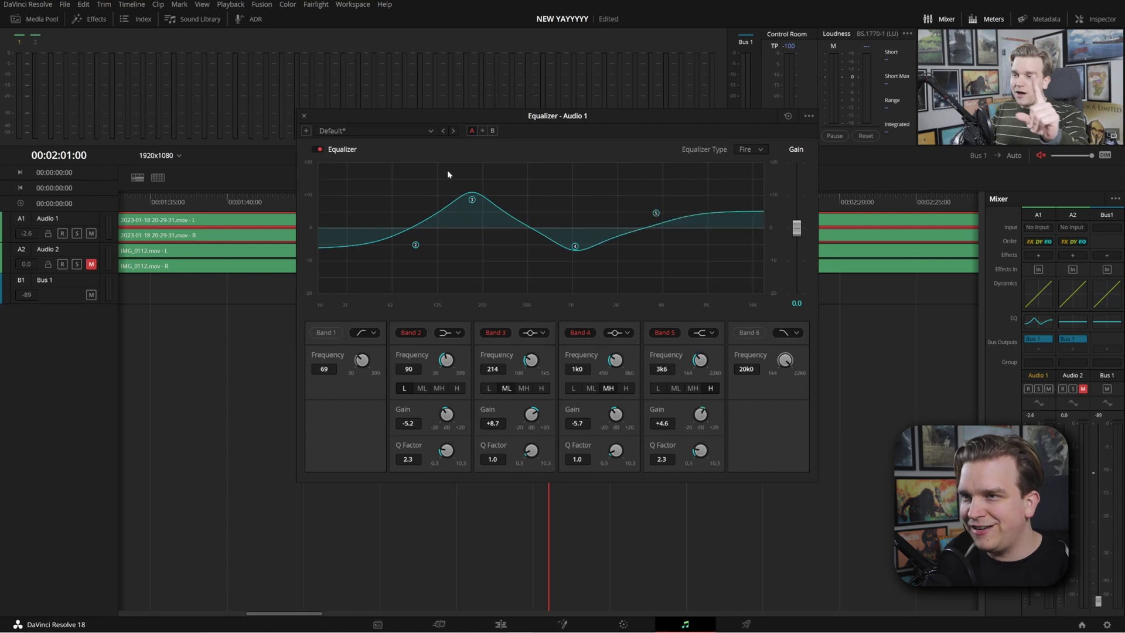
pyautogui.click(303, 117)
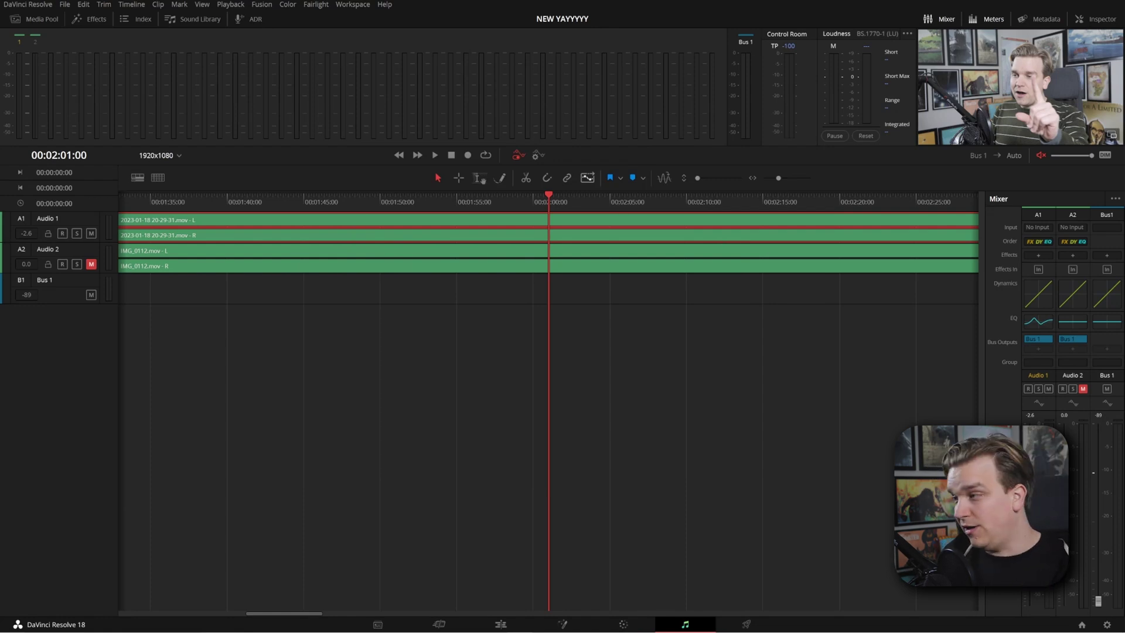
# Save Audio 1's equalizer curve as a new preset named YAYYYY
pyautogui.click(1038, 321)
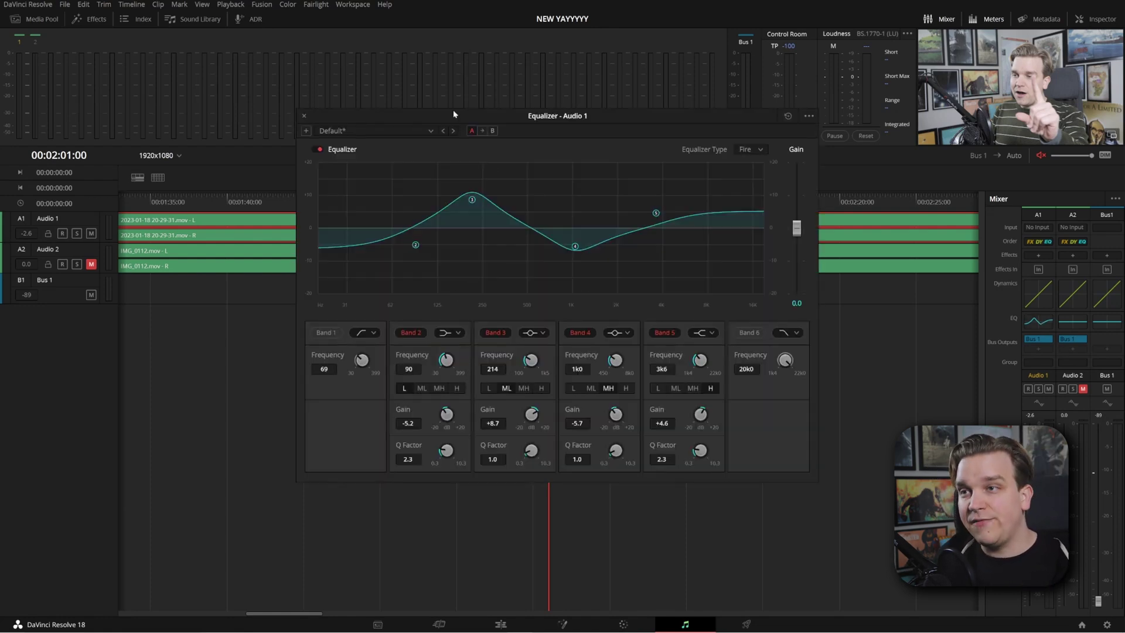
pyautogui.click(430, 131)
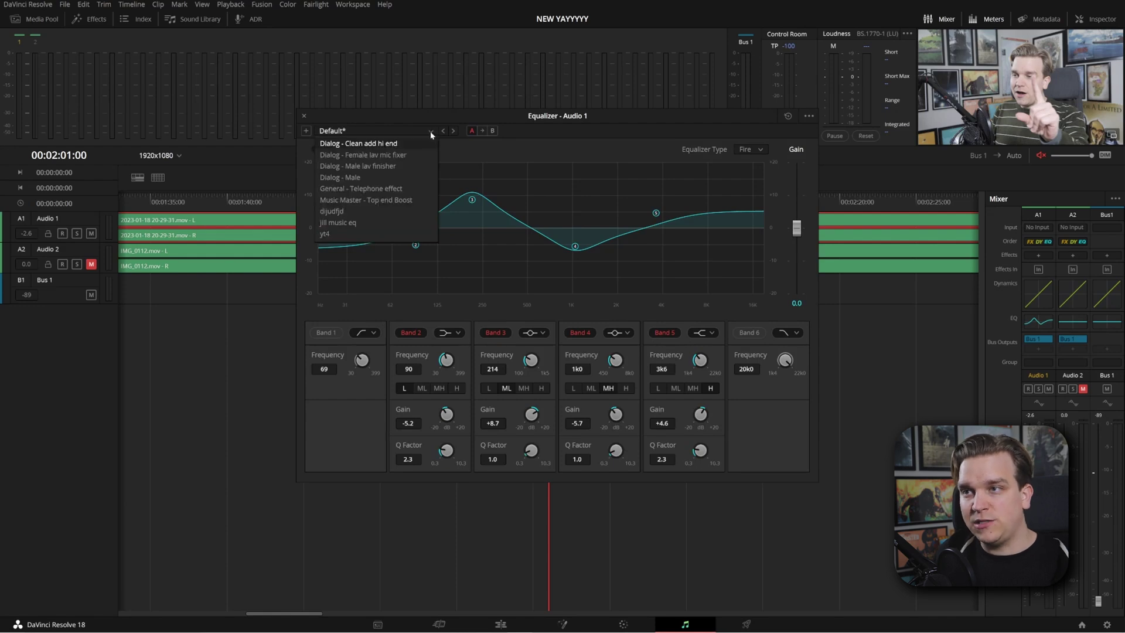
pyautogui.click(407, 124)
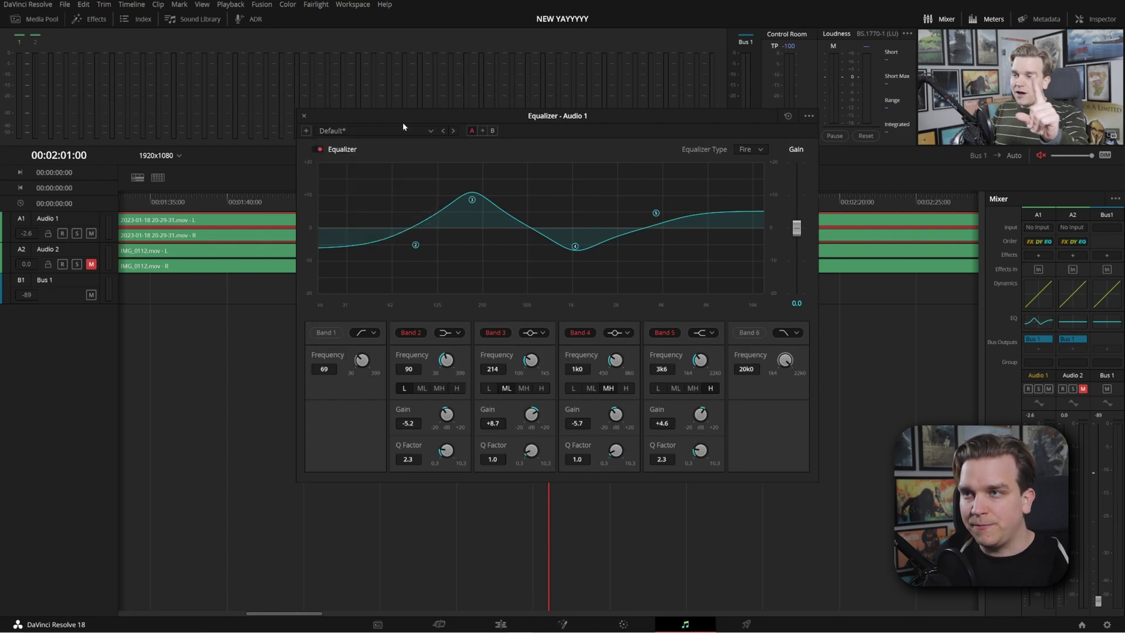
pyautogui.click(306, 131)
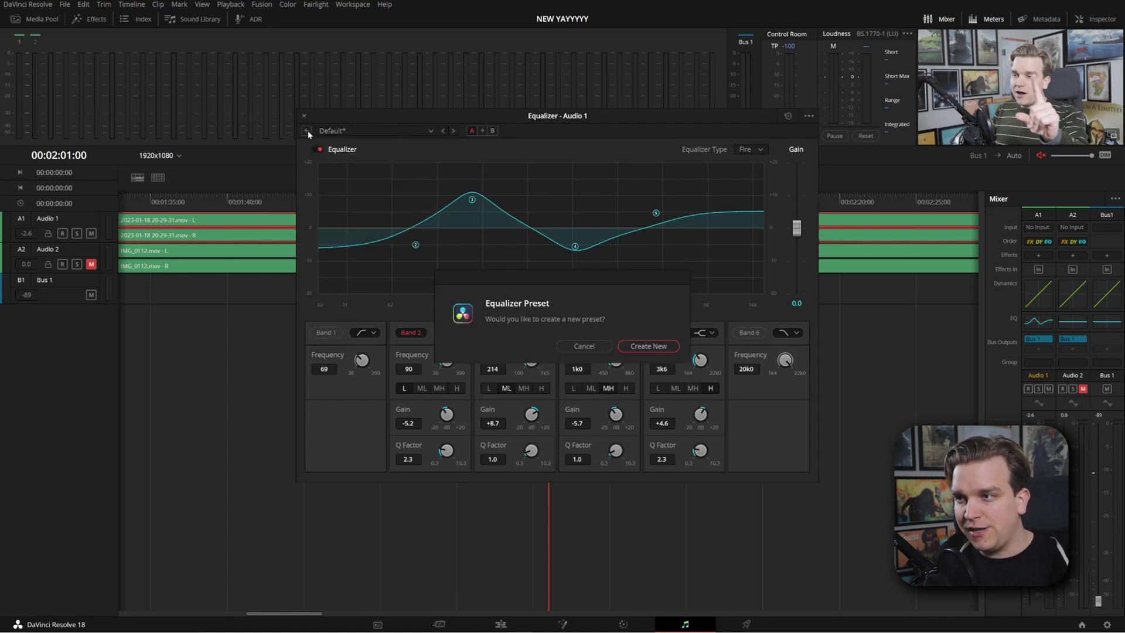
pyautogui.click(638, 347)
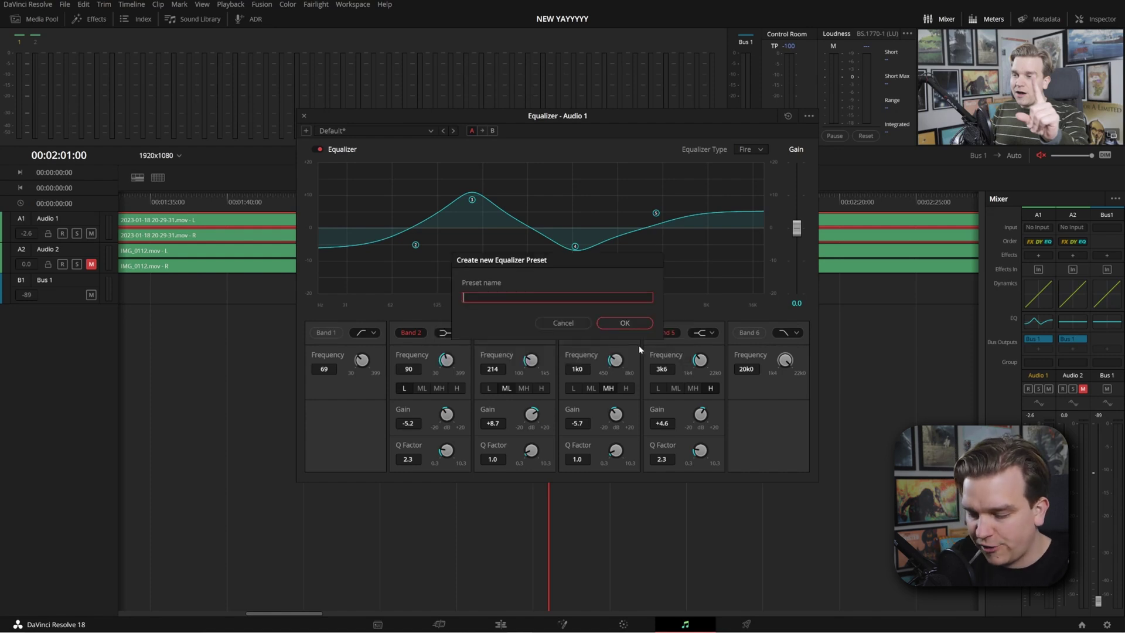
pyautogui.write('YAYYYY')
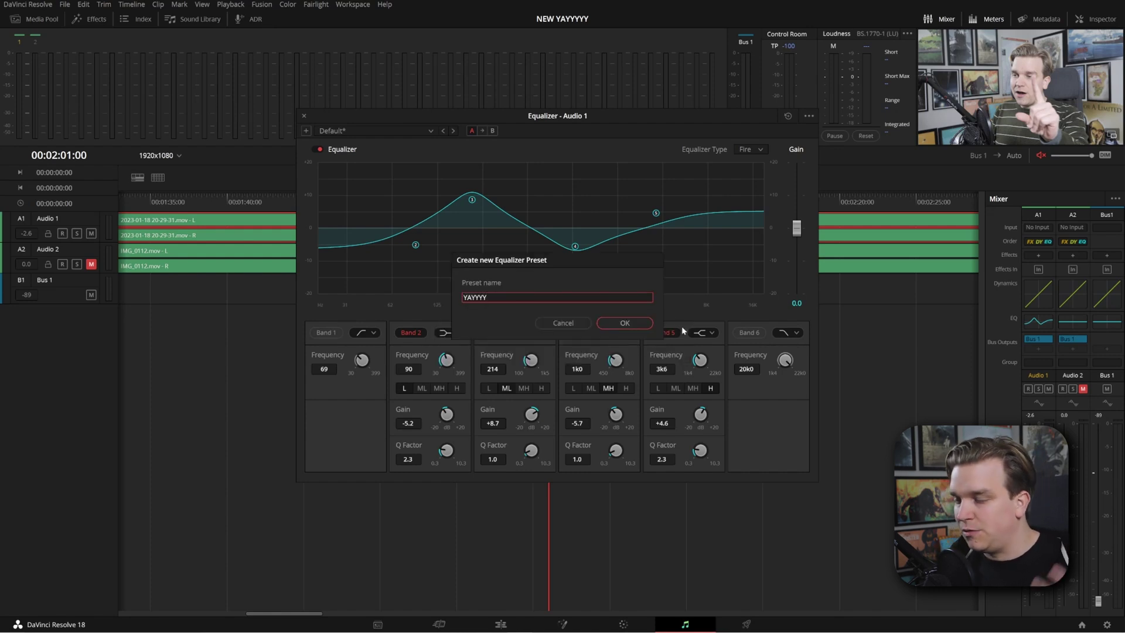
pyautogui.click(638, 326)
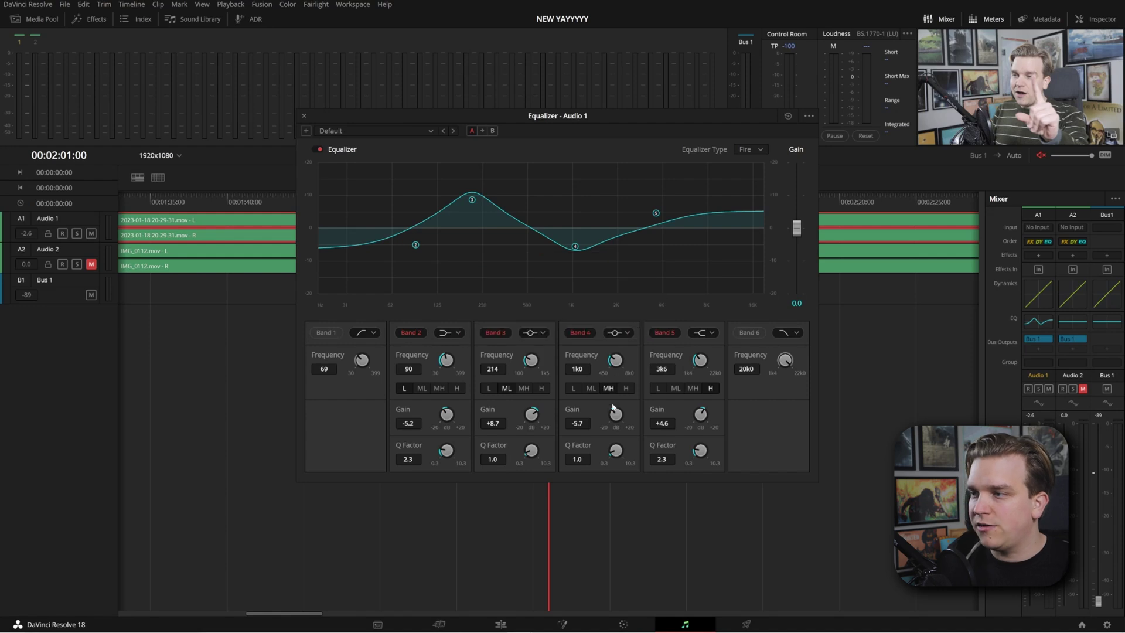
pyautogui.click(304, 117)
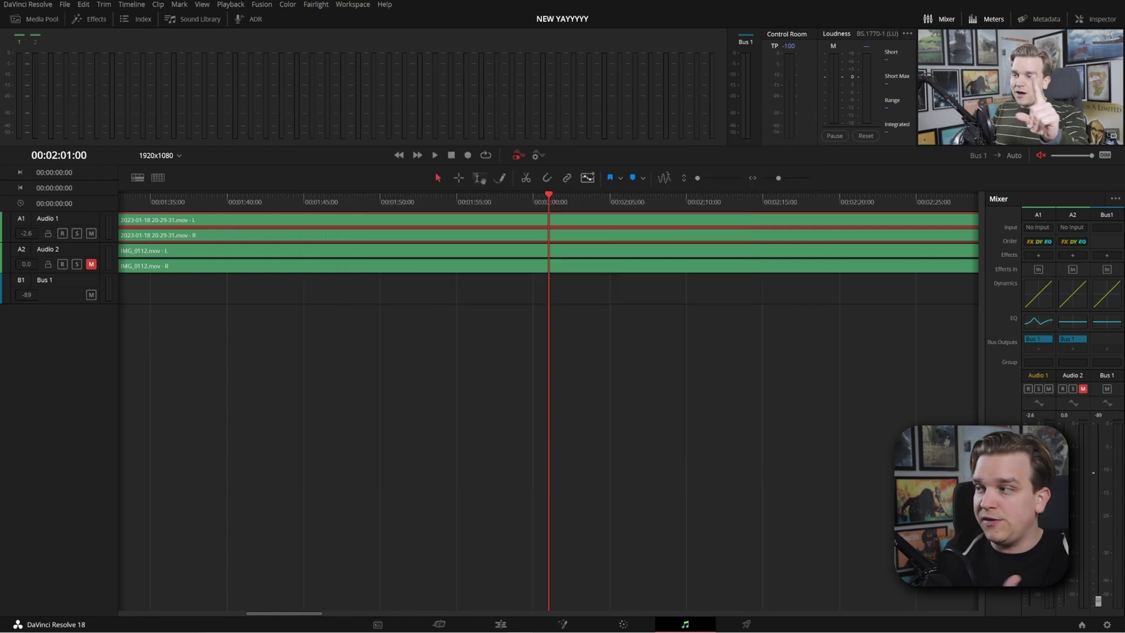
# Apply the YAYYYY equalizer preset to Audio 2
pyautogui.click(1072, 322)
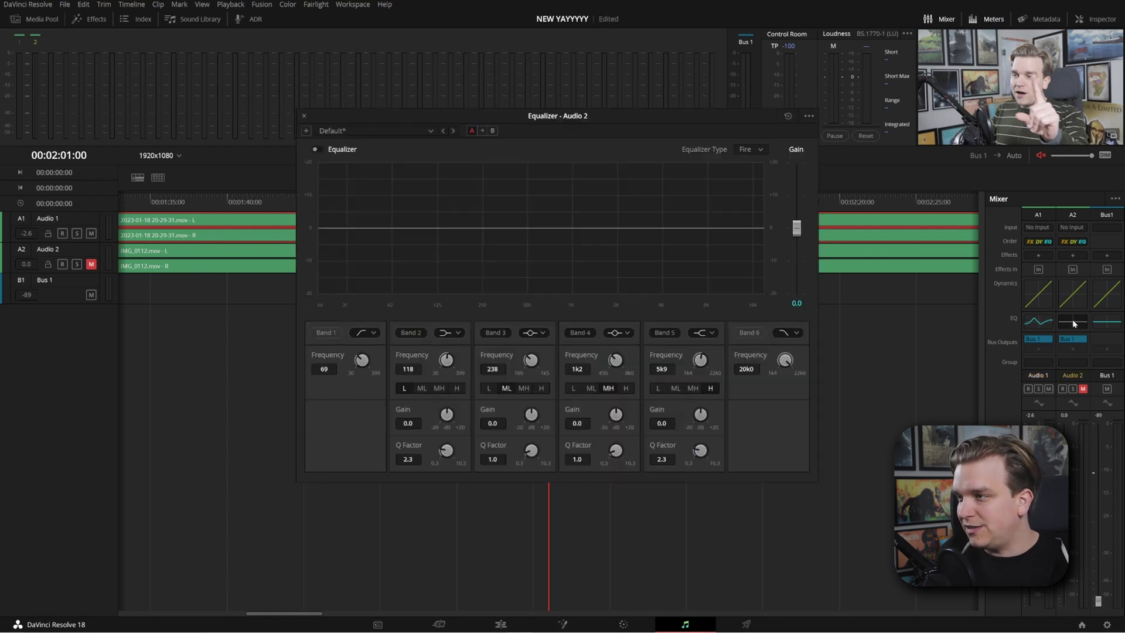
pyautogui.click(349, 130)
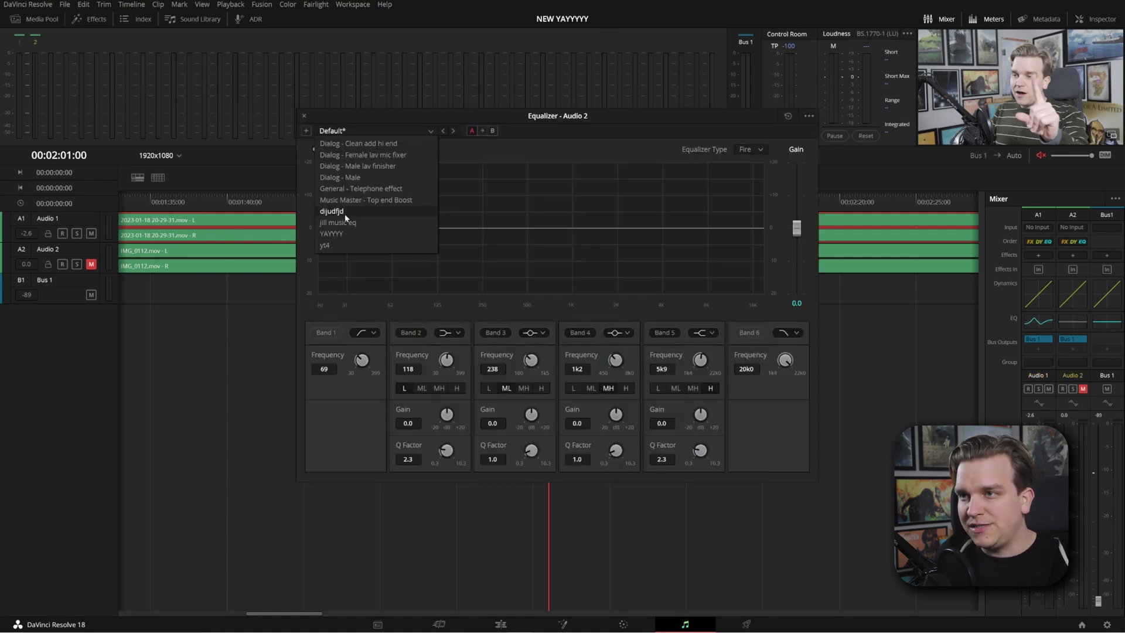
pyautogui.click(346, 234)
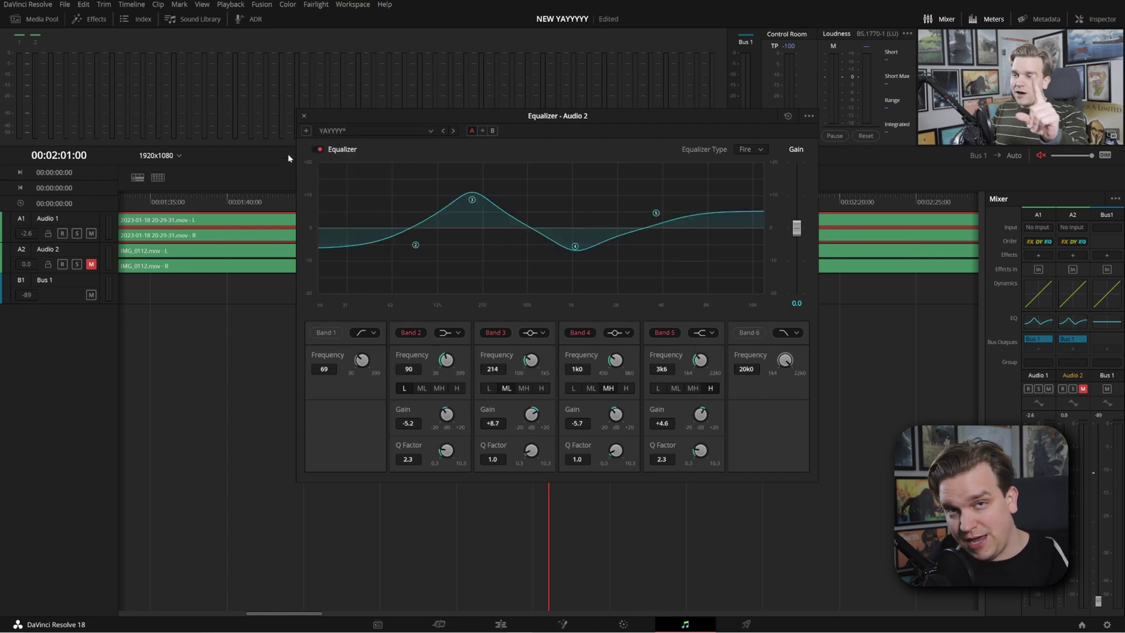
# Enable Audio 1's compressor with its threshold lowered to about -35 dB
pyautogui.click(303, 115)
pyautogui.click(1038, 294)
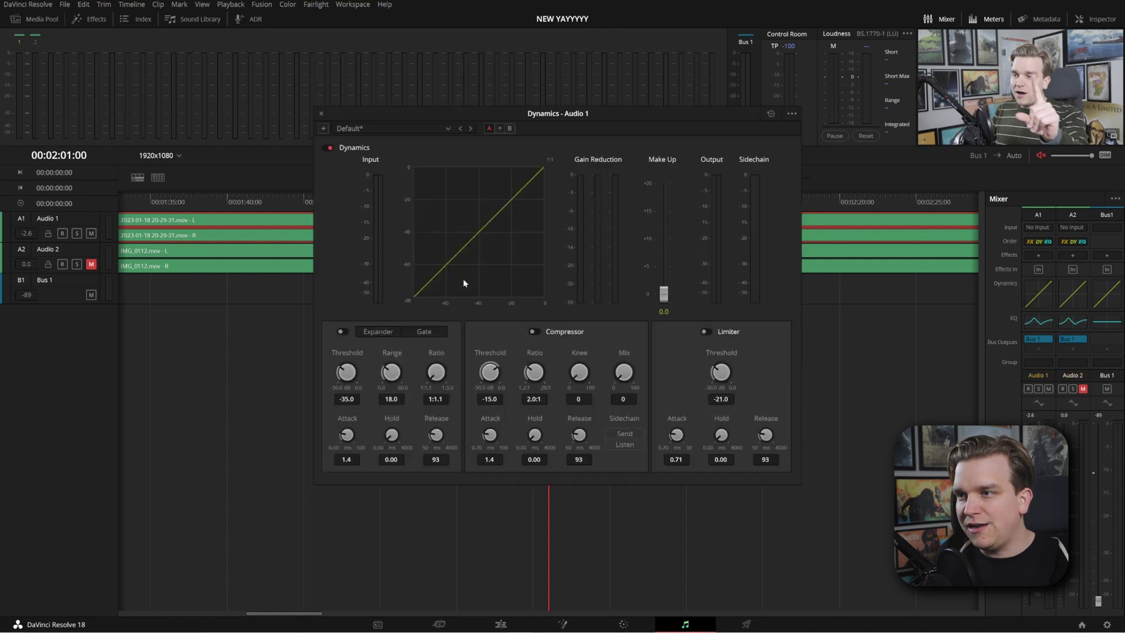
pyautogui.click(534, 332)
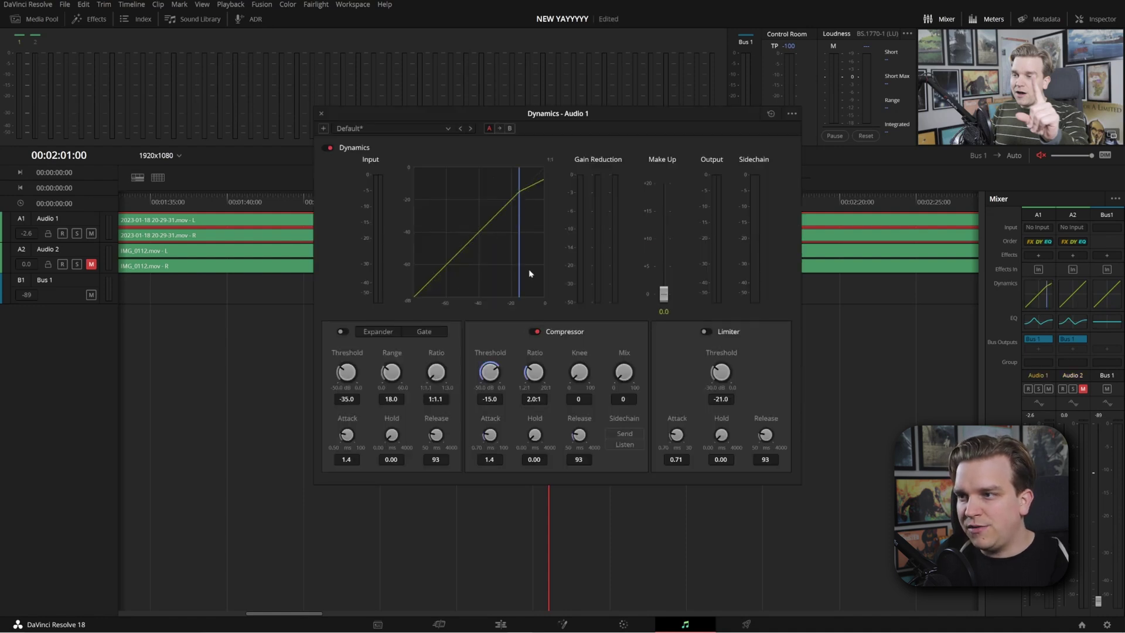
pyautogui.moveTo(486, 373); pyautogui.dragTo(428, 385)
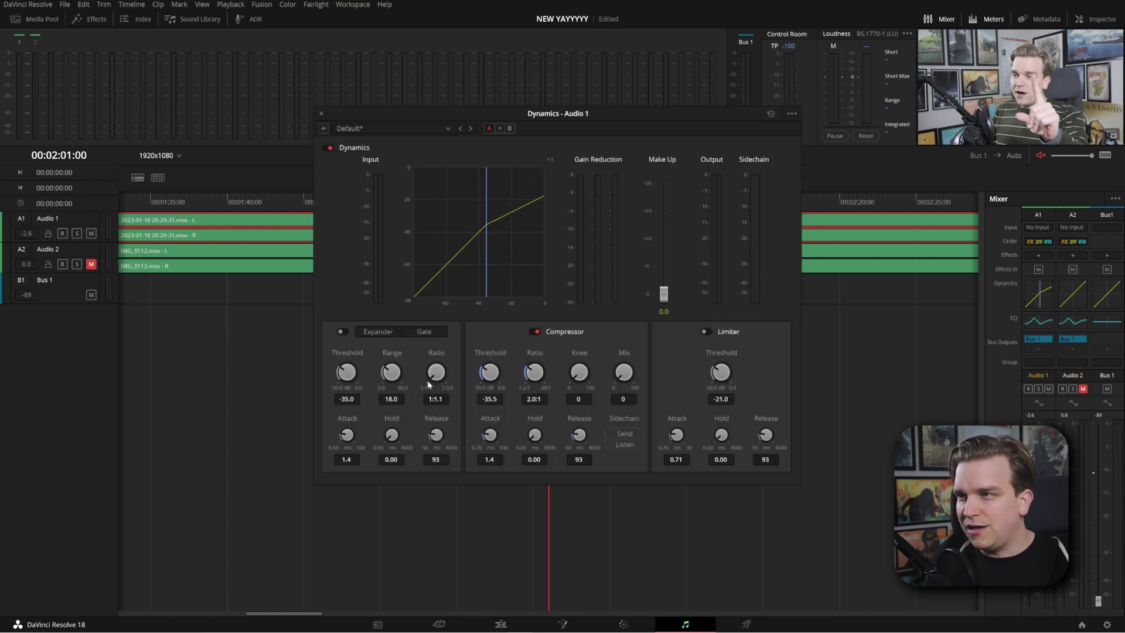
pyautogui.click(321, 113)
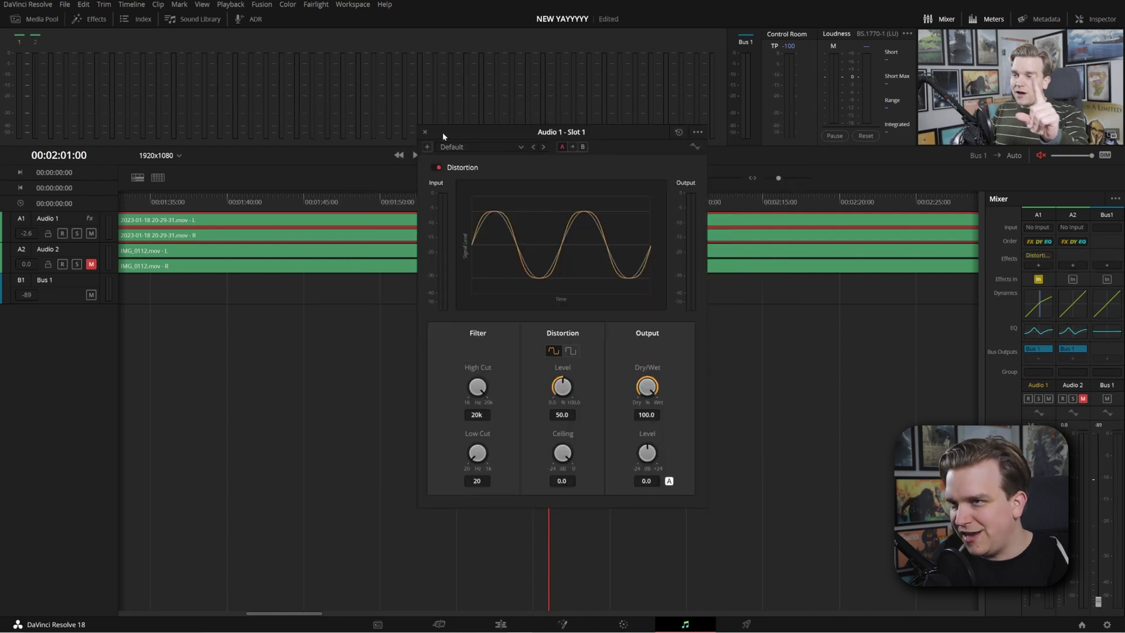
# Add Distortion and Reverb effects to Audio 1 at default settings
pyautogui.click(428, 133)
pyautogui.click(1037, 264)
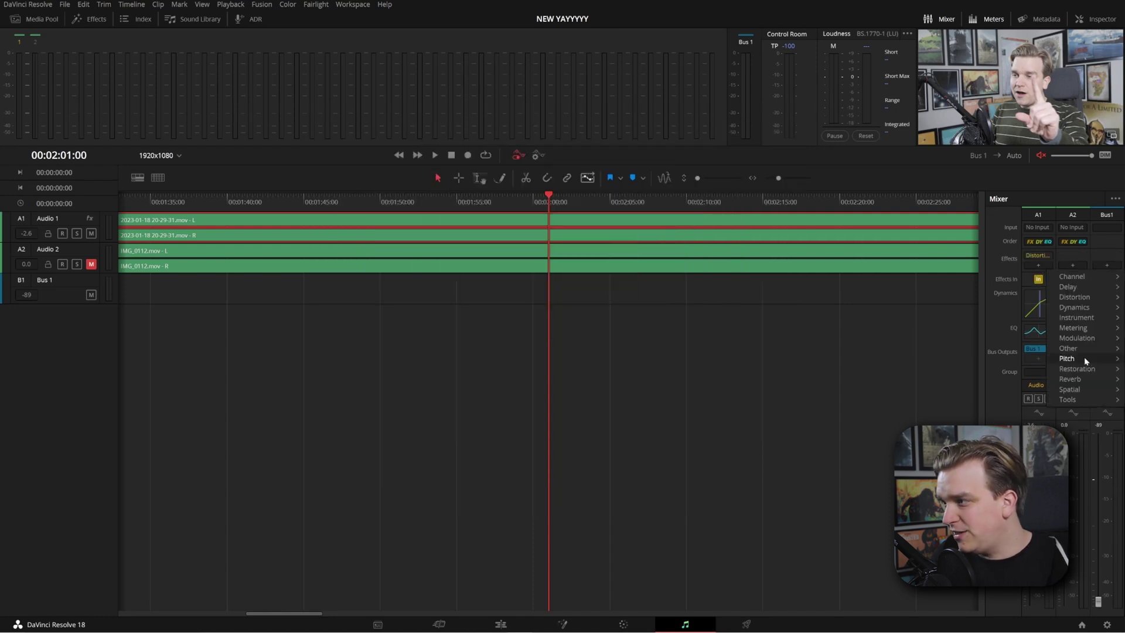
pyautogui.moveTo(1084, 358)
pyautogui.moveTo(1075, 379)
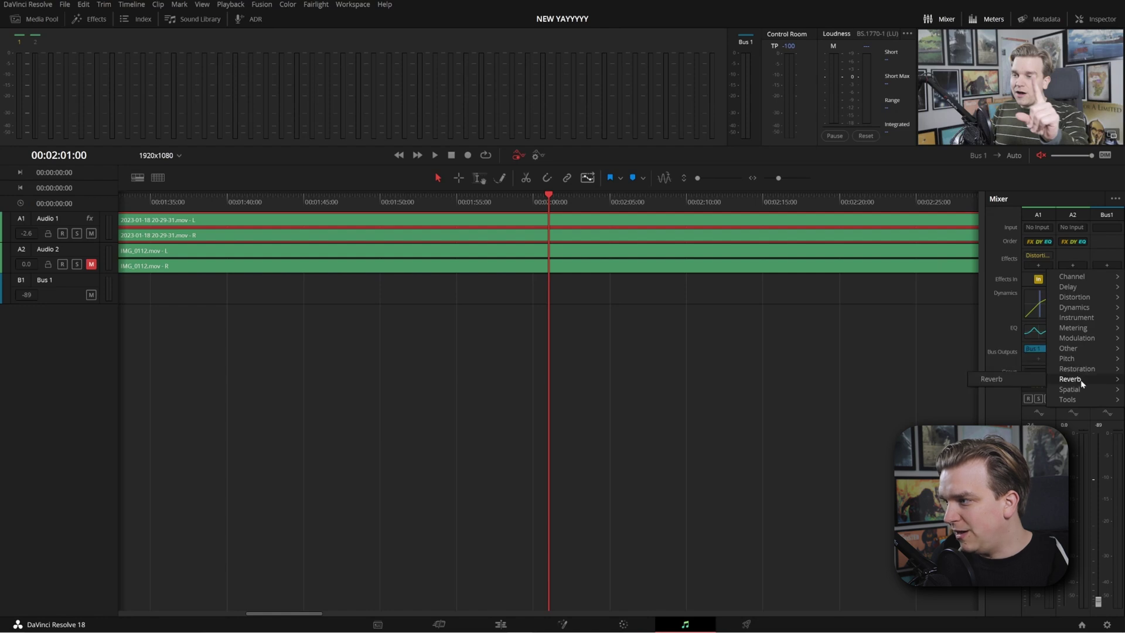
pyautogui.click(990, 379)
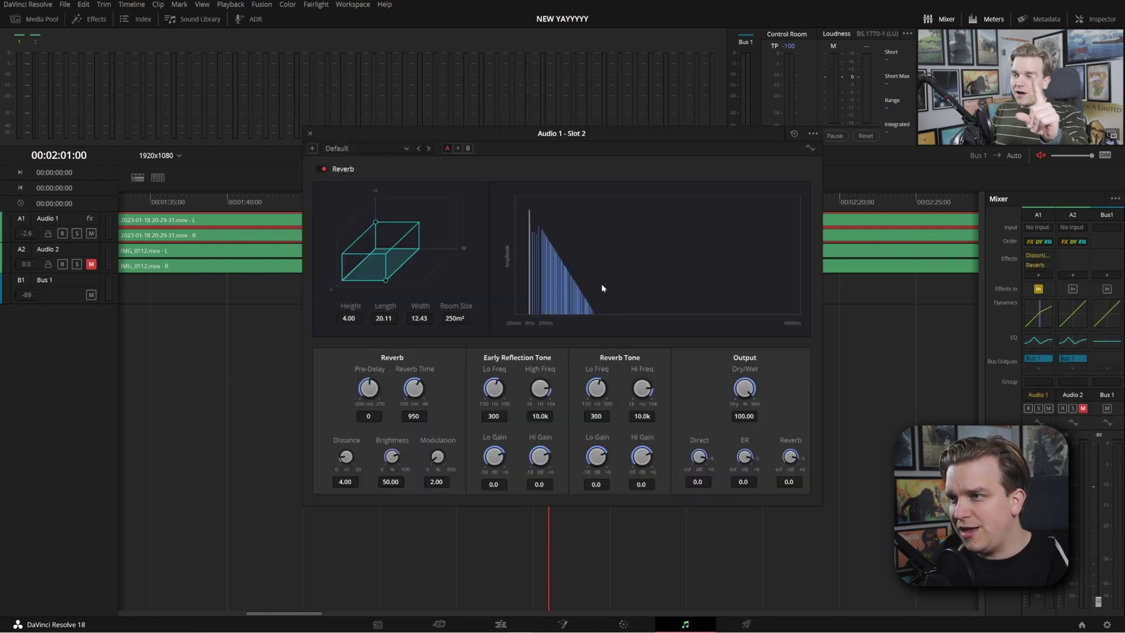
pyautogui.click(310, 135)
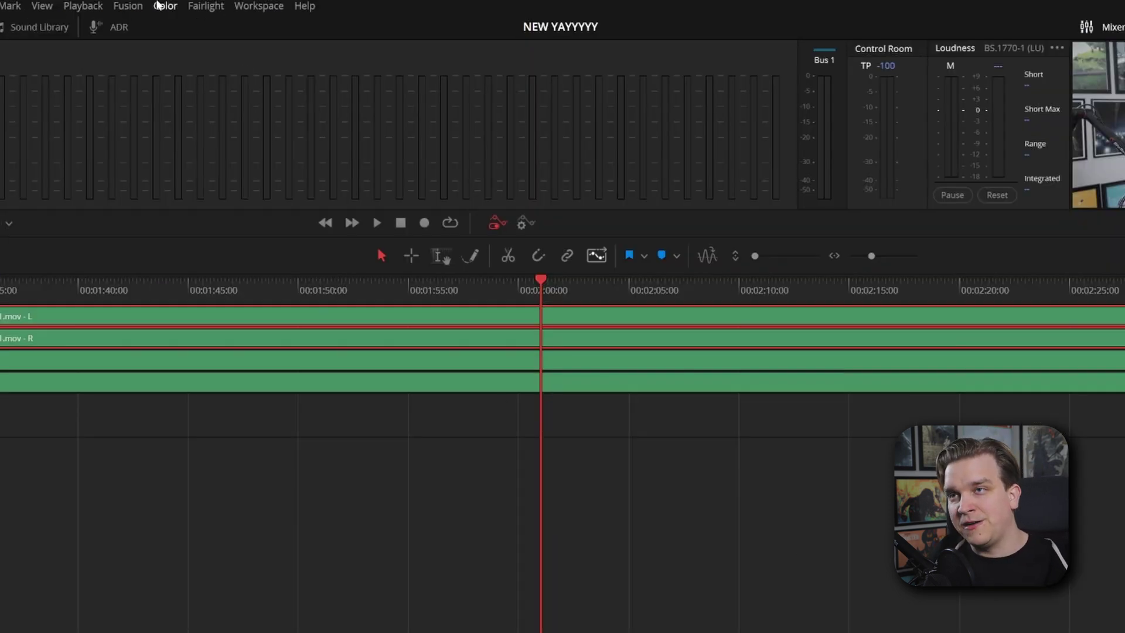
# In the Fairlight Presets Library, apply the YAYYYY equalizer preset to Bus 1
pyautogui.click(196, 8)
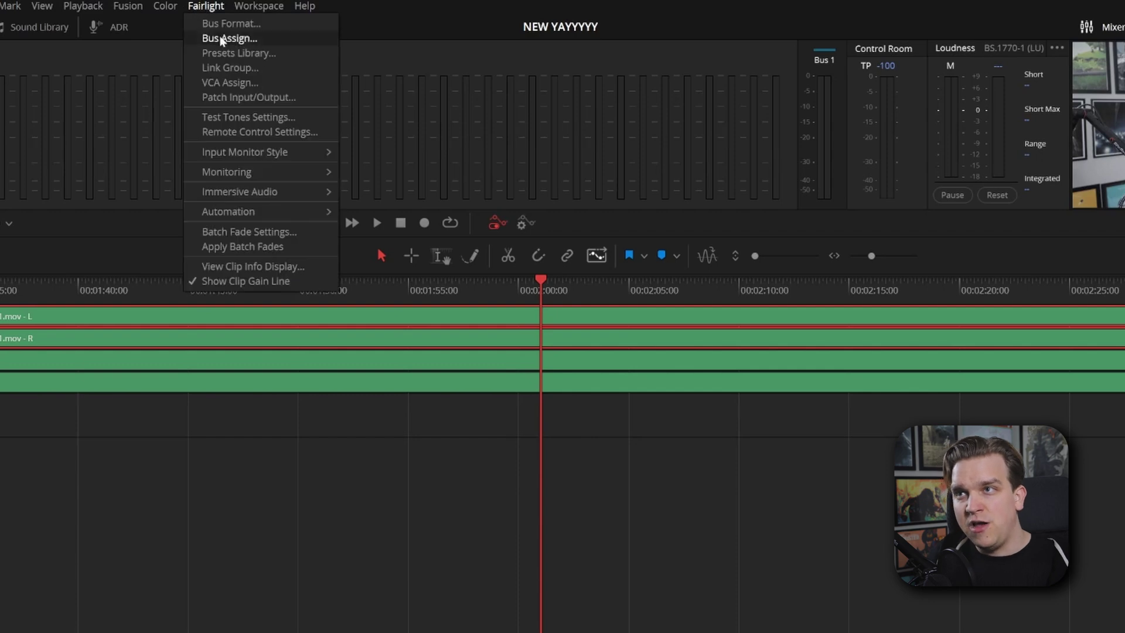
pyautogui.click(217, 53)
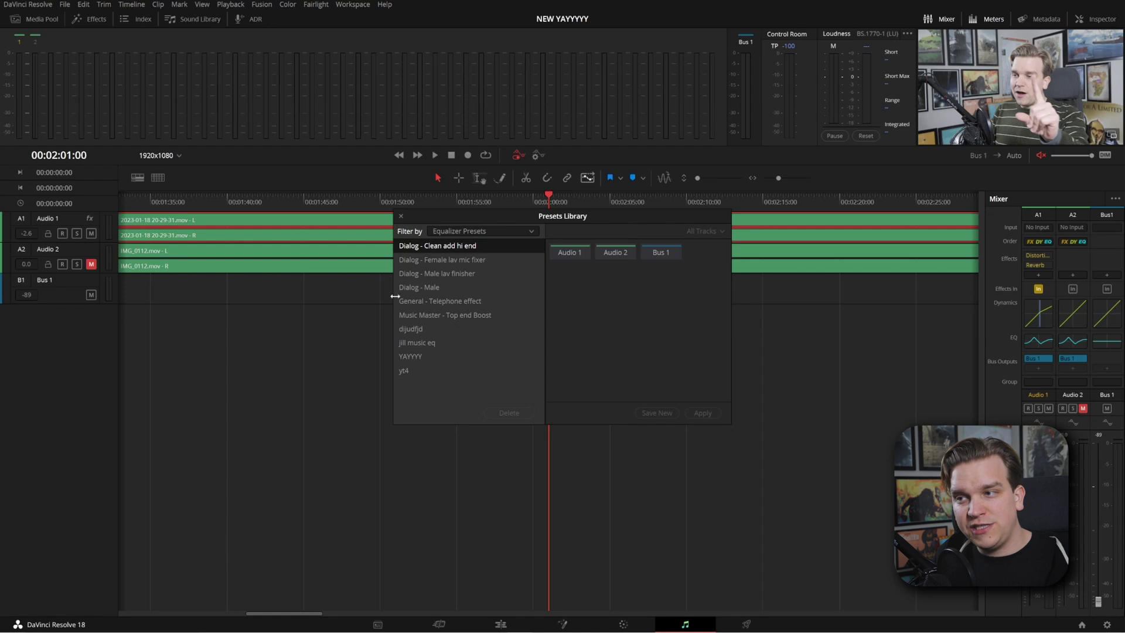
pyautogui.click(659, 253)
pyautogui.click(420, 356)
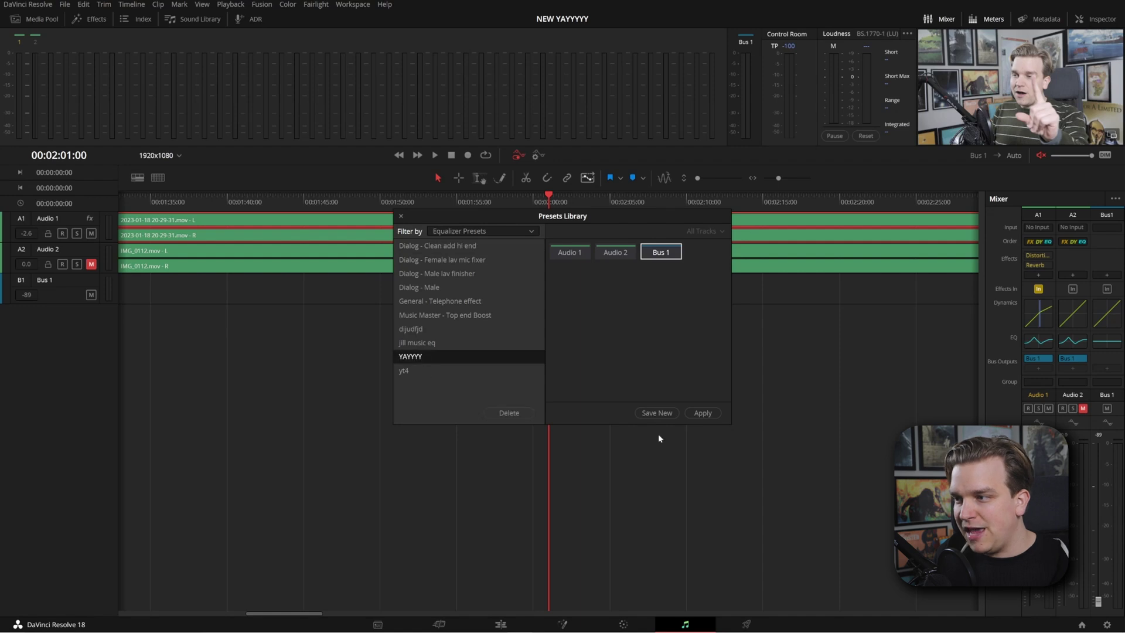
pyautogui.click(700, 413)
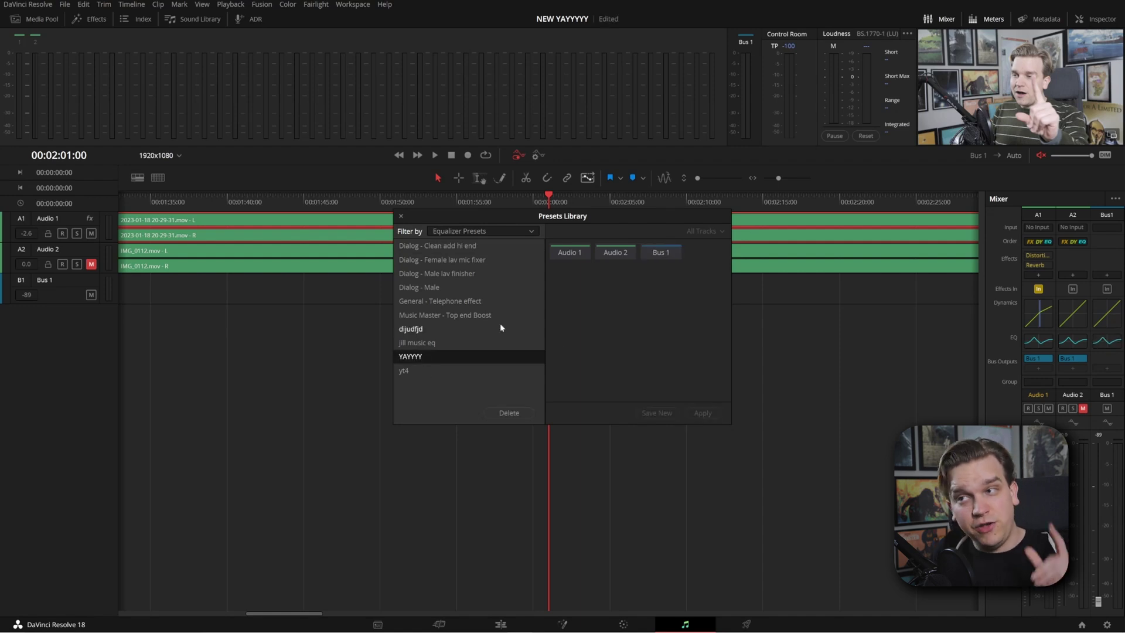
# Save Audio 1's settings as a new global track preset named NEW YAYYYY
pyautogui.click(532, 234)
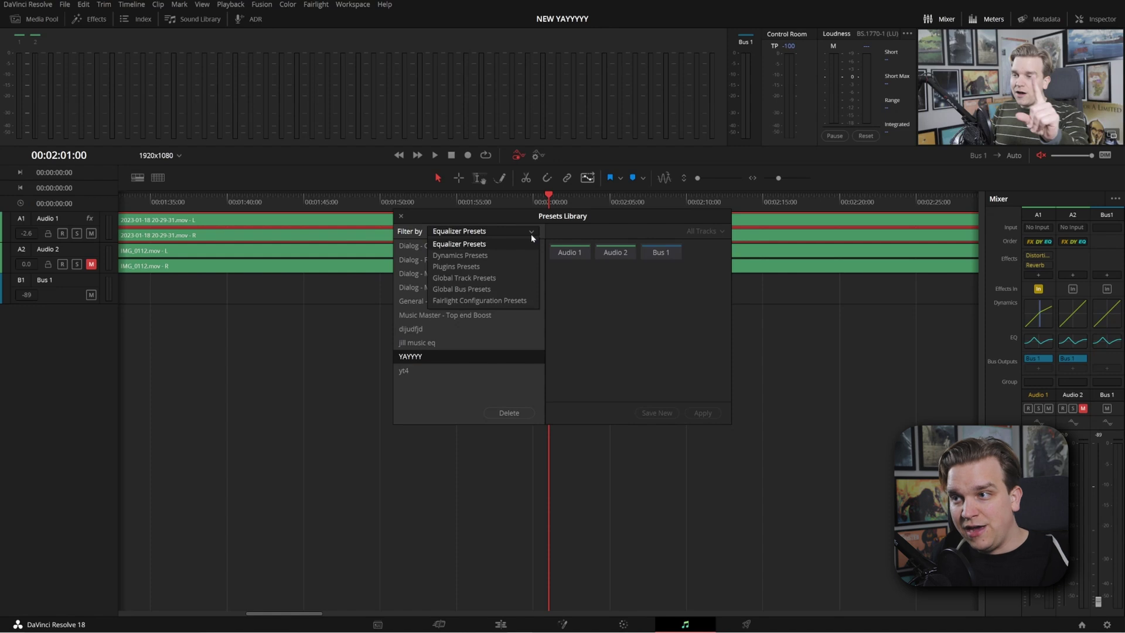
pyautogui.click(512, 279)
pyautogui.click(575, 255)
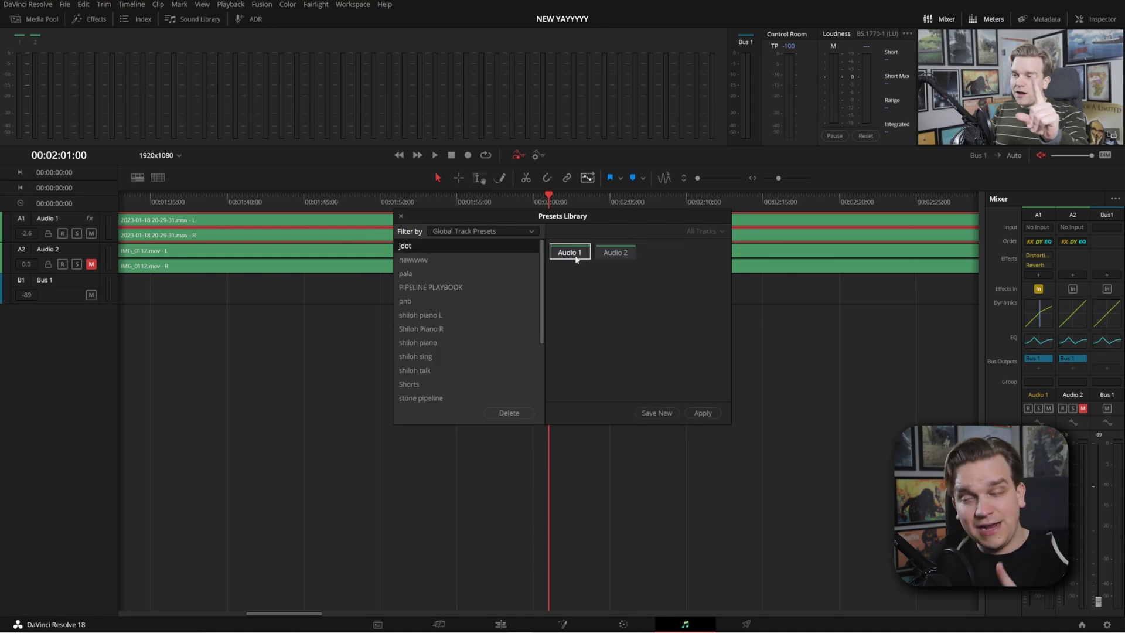
pyautogui.click(656, 413)
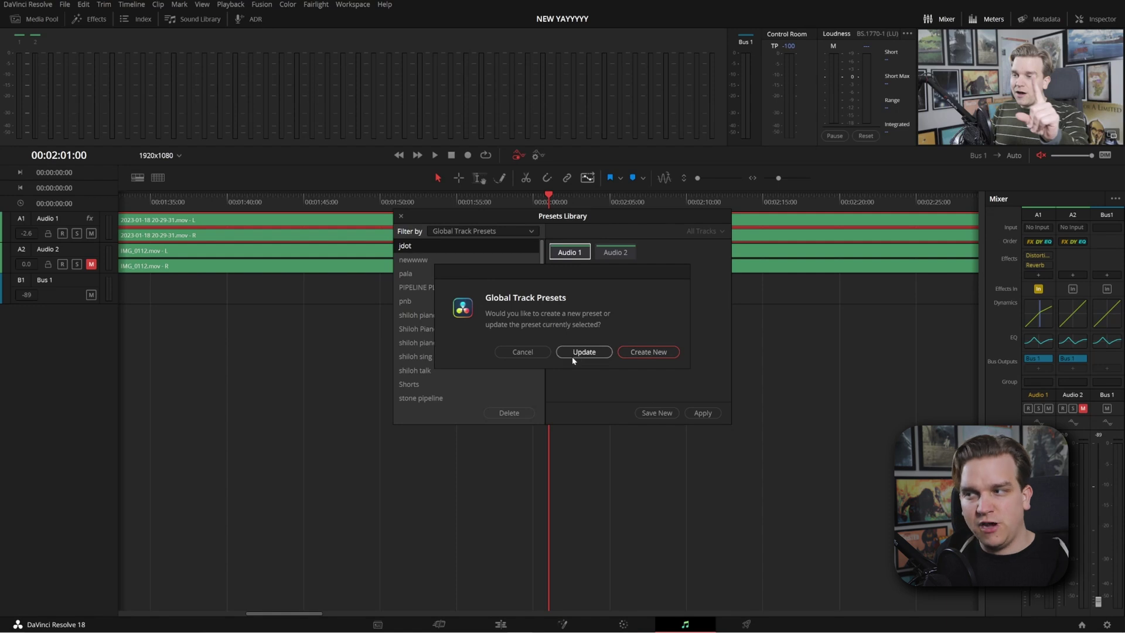
pyautogui.click(644, 352)
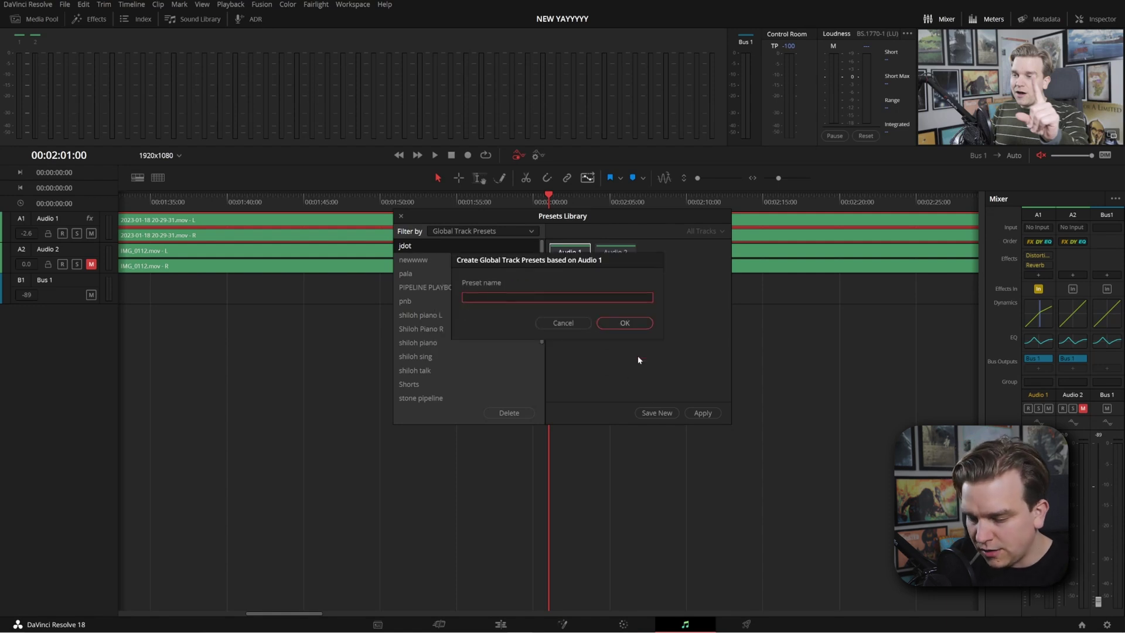
pyautogui.write('NEW YAYYYY')
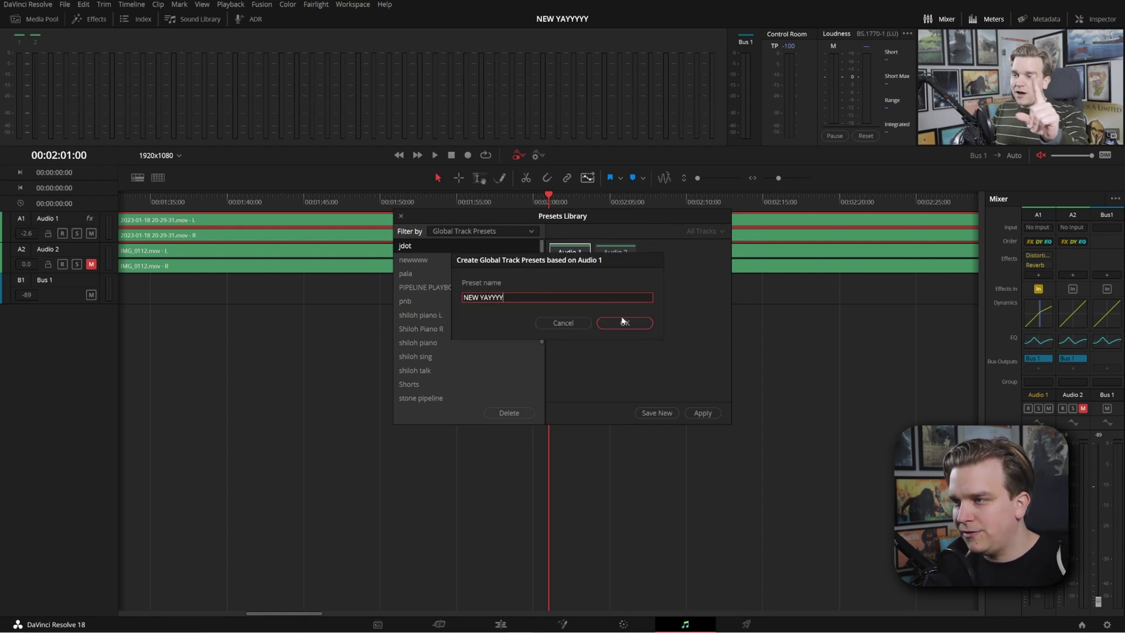
pyautogui.click(625, 323)
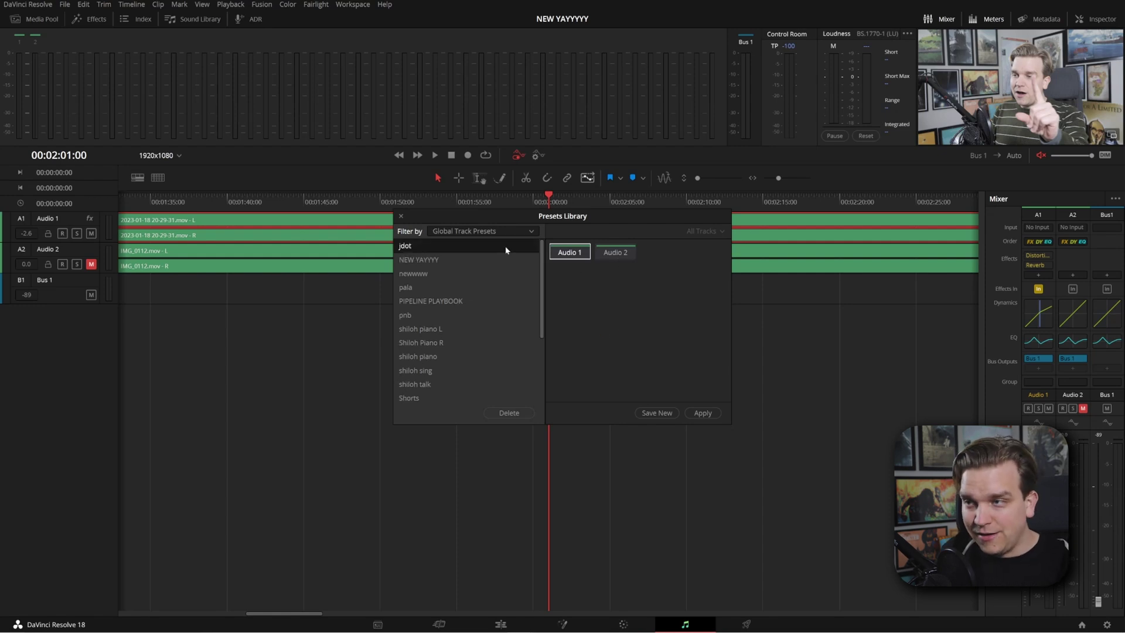
# Apply the NEW YAYYYY track preset to Audio 2 only, then go to the Color page
pyautogui.click(426, 262)
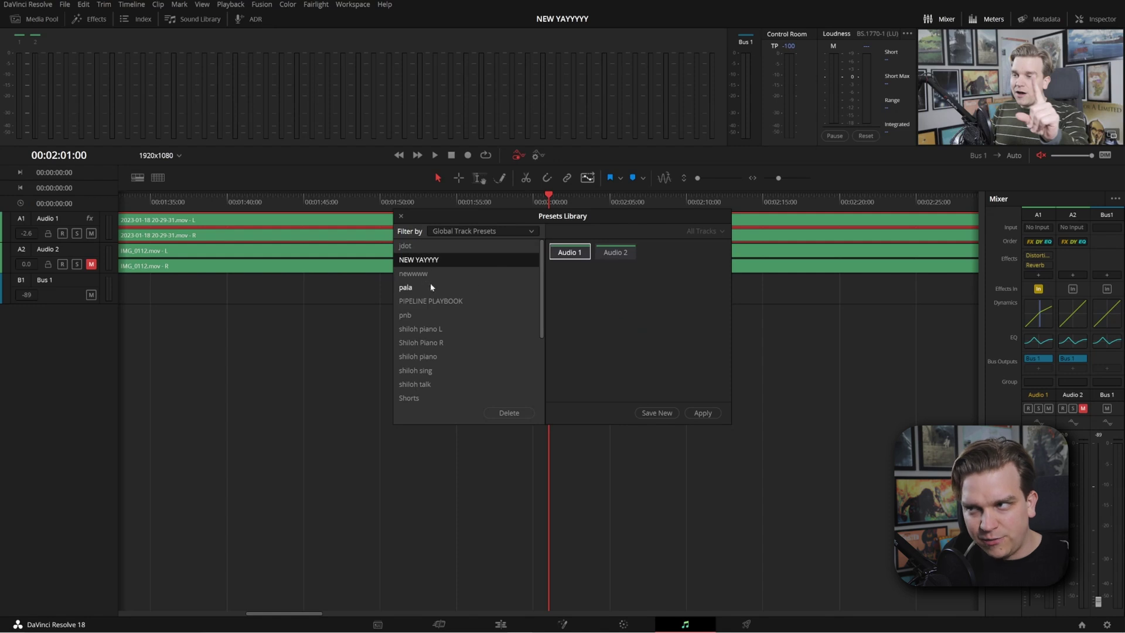
pyautogui.click(614, 253)
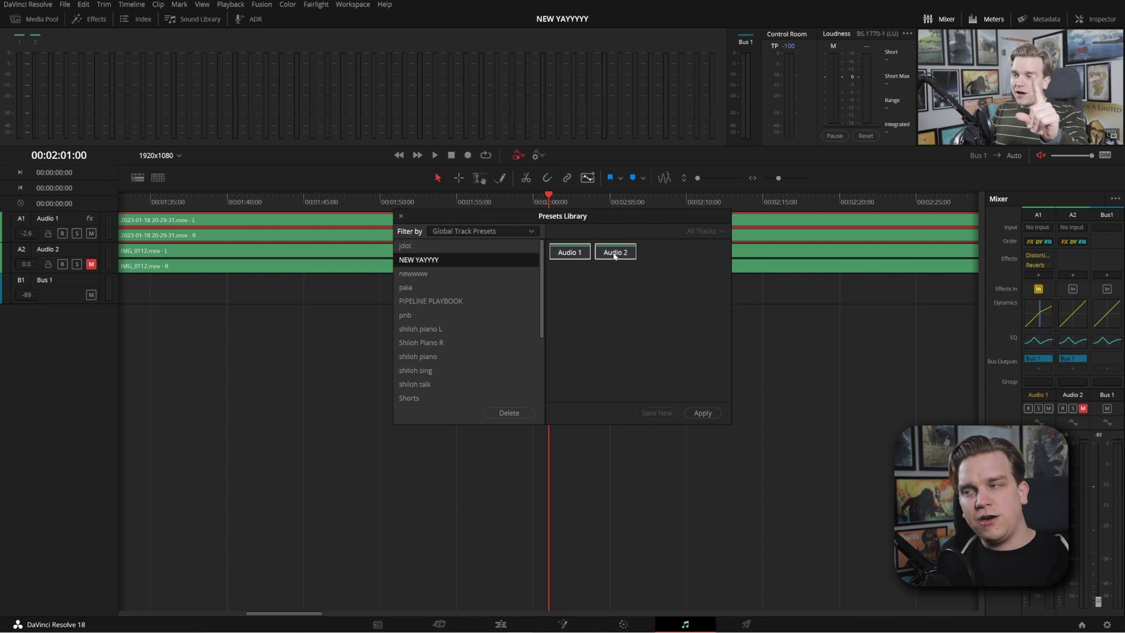
pyautogui.click(578, 254)
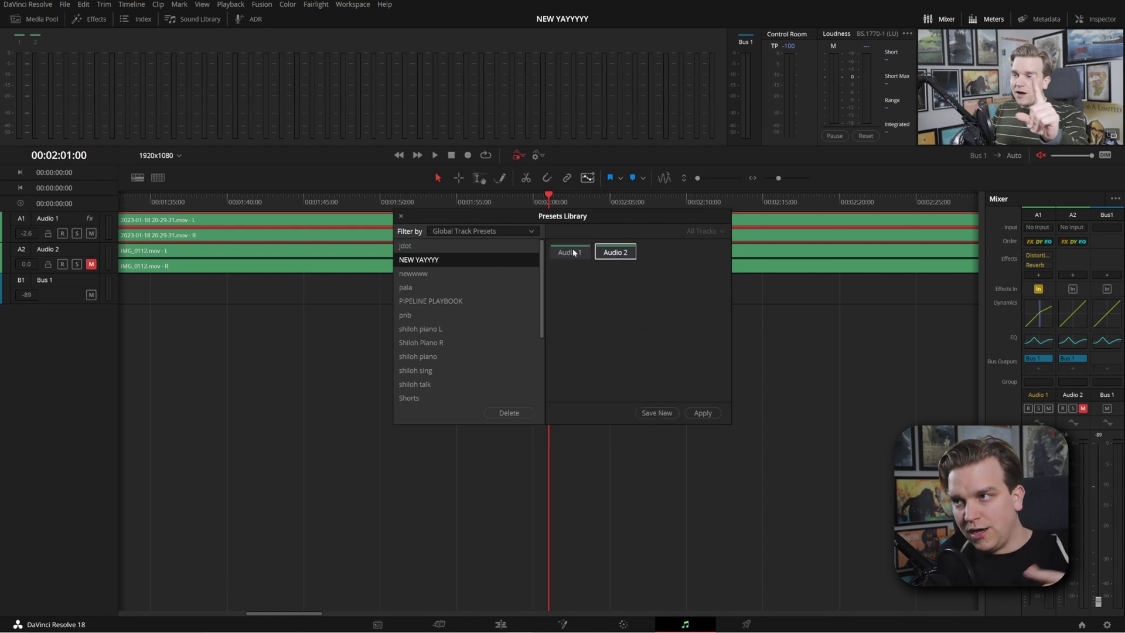
pyautogui.click(703, 413)
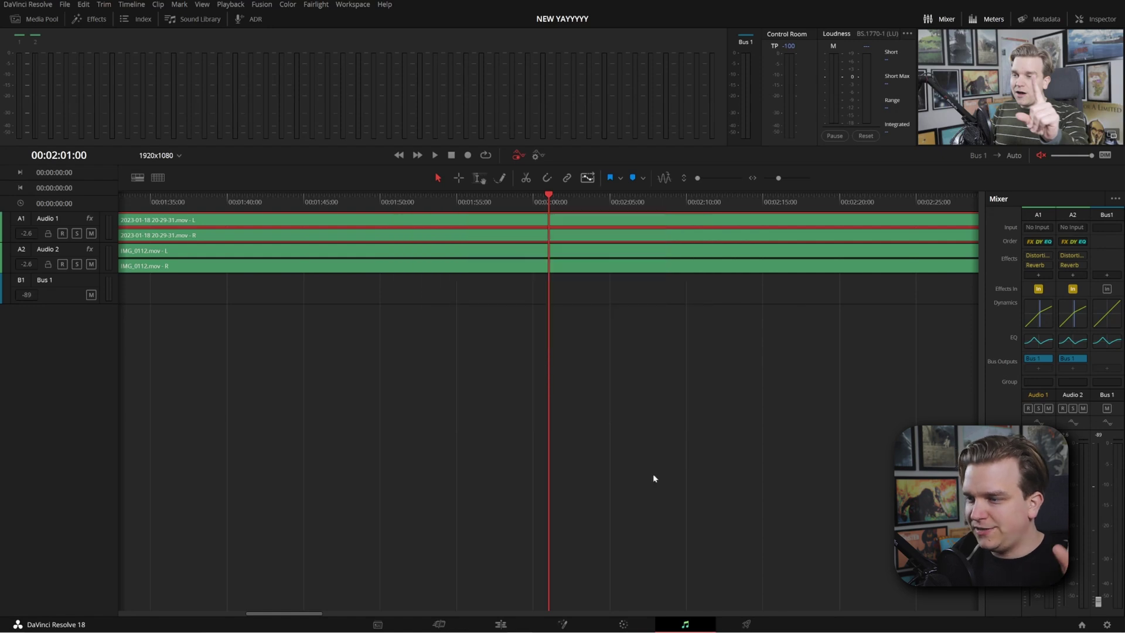
pyautogui.click(624, 624)
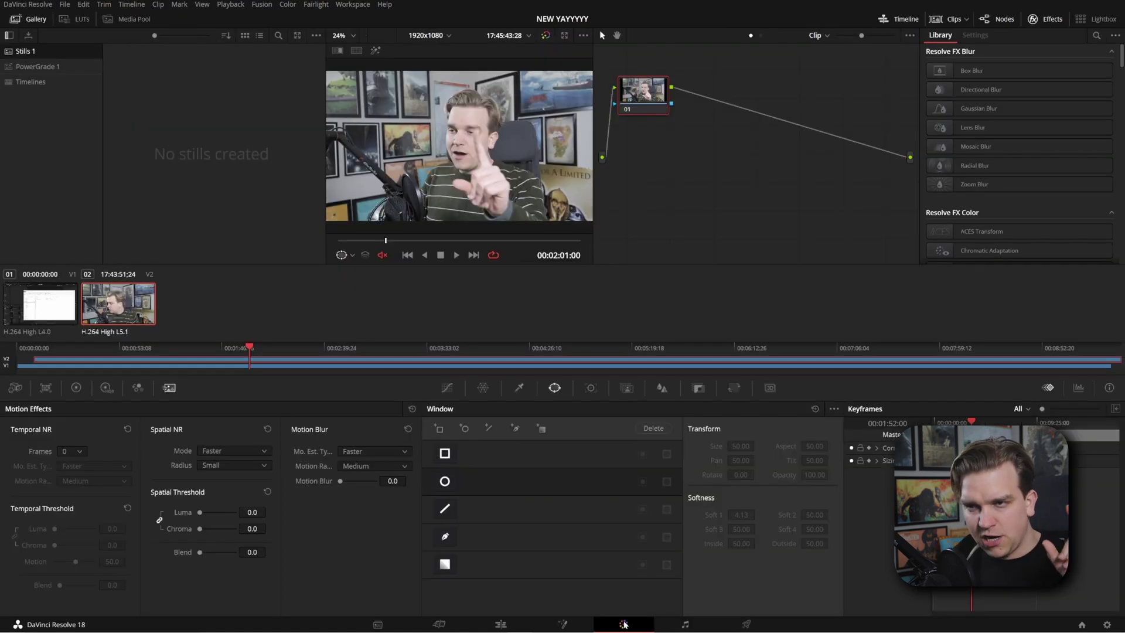
# Disable the Video 1 track on the Color page
pyautogui.click(6, 367)
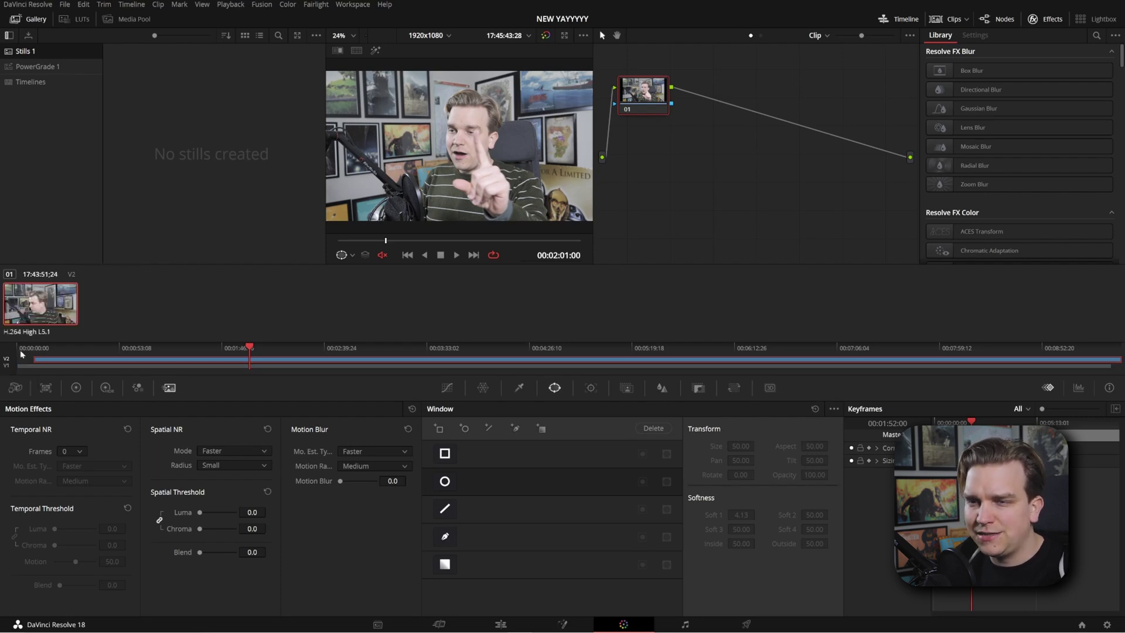
pyautogui.click(7, 368)
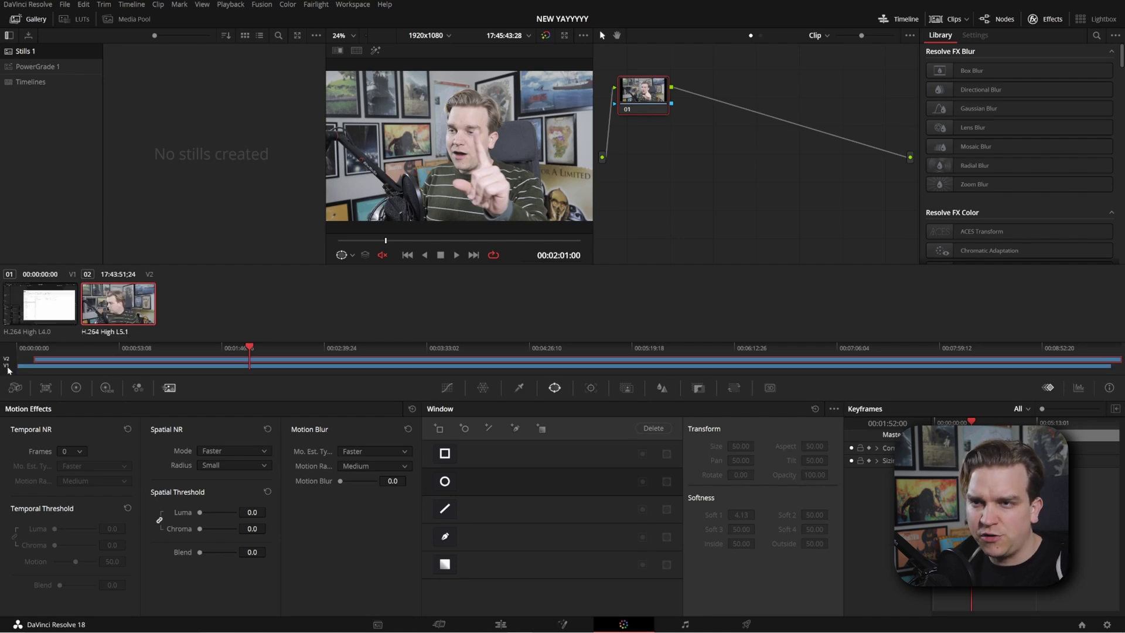
pyautogui.click(7, 368)
# On the Edit page, blade the V2 clip into seven clips and return to Color
pyautogui.click(501, 623)
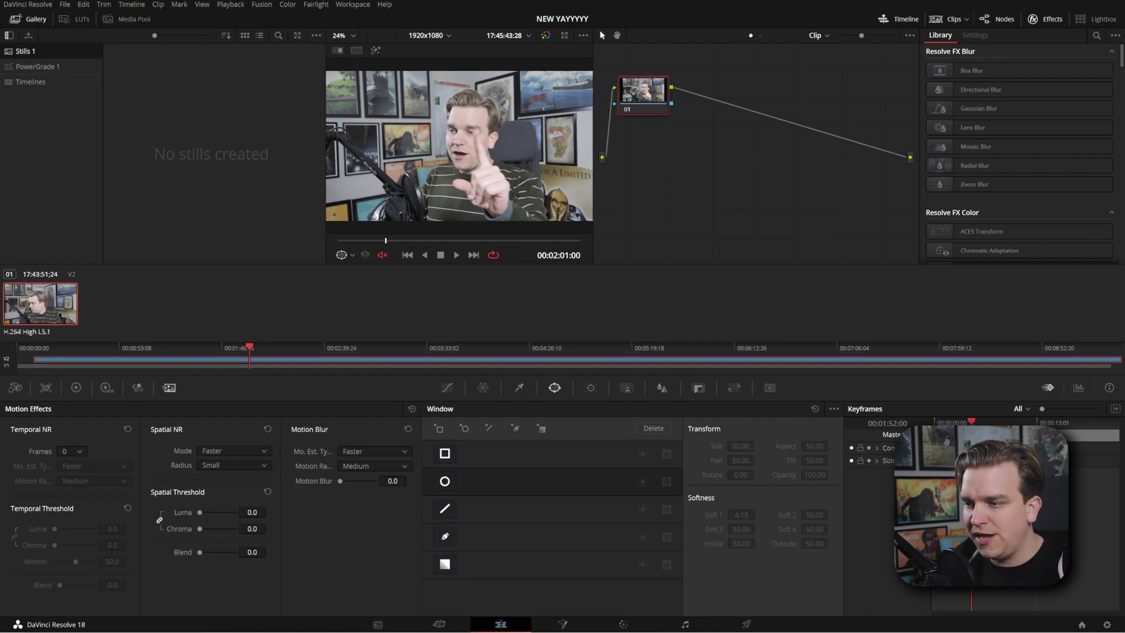
pyautogui.click(469, 412)
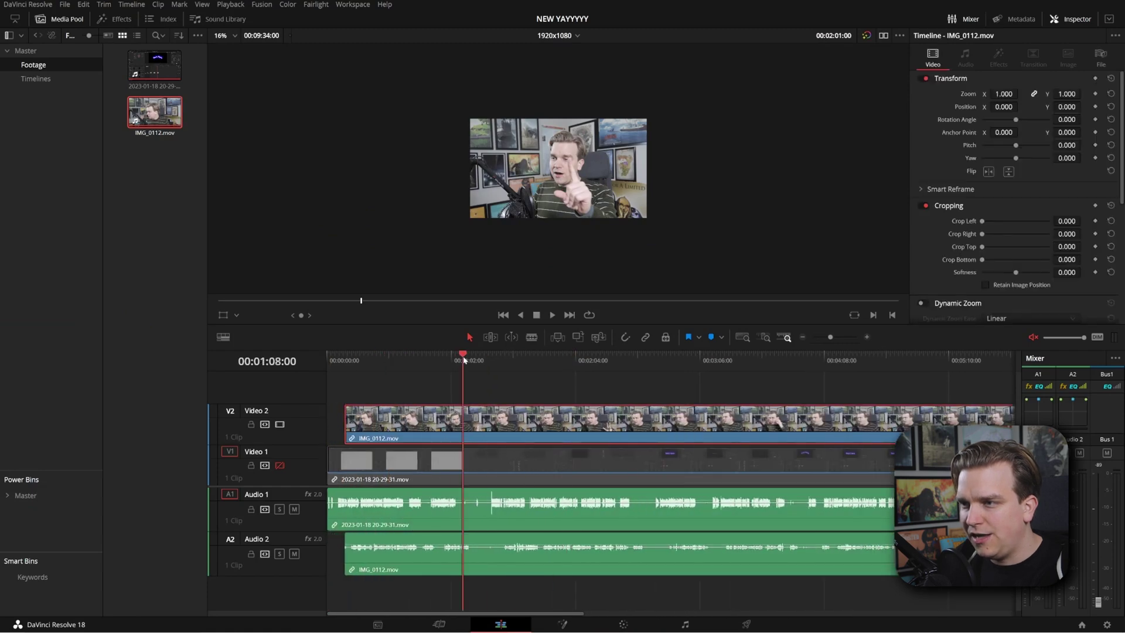
pyautogui.hotkey('ctrl', 'b')
pyautogui.hotkey('ctrl', 'b')
pyautogui.hotkey('ctrl', 'b')
pyautogui.hotkey('ctrl', 'b')
pyautogui.hotkey('ctrl', 'b')
pyautogui.hotkey('ctrl', 'b')
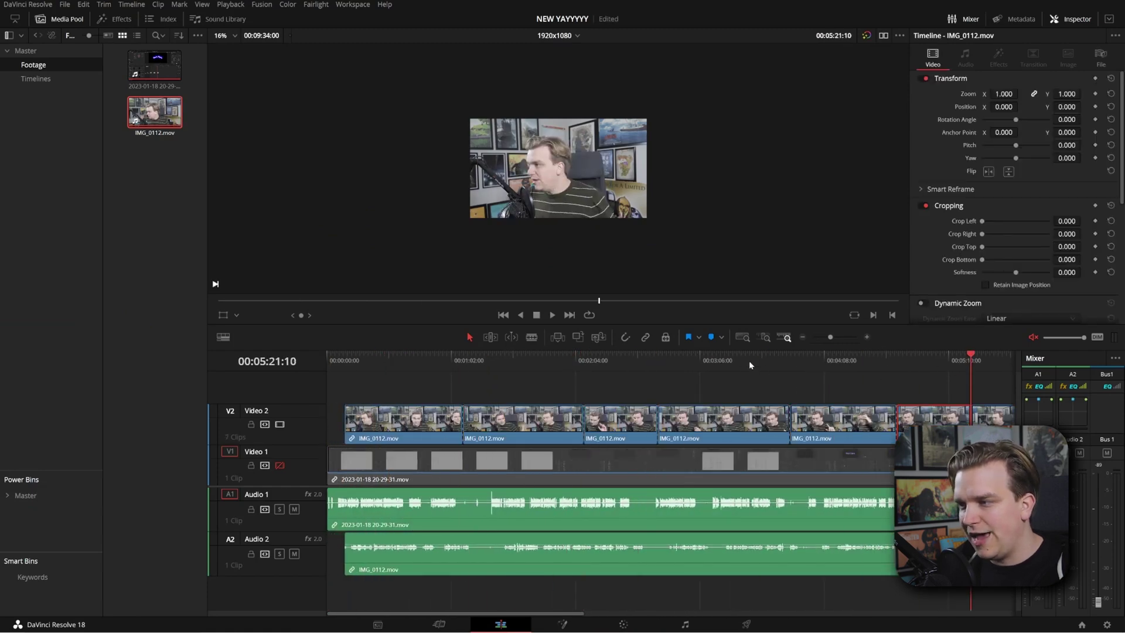
pyautogui.click(741, 360)
pyautogui.click(621, 625)
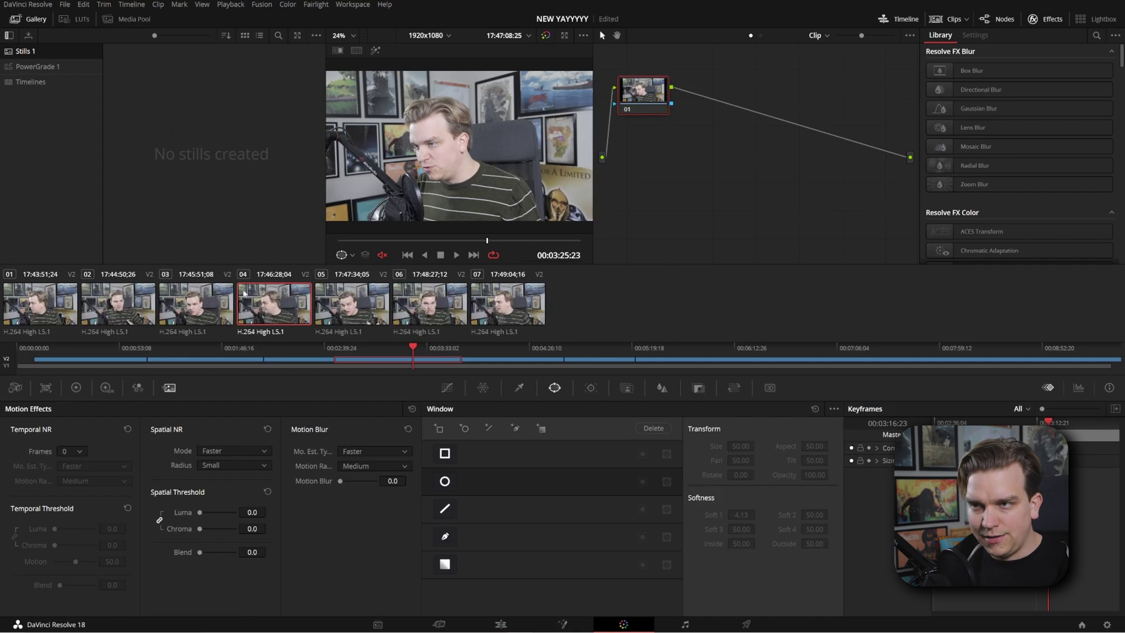
# In the Primaries wheels, raise clip 04's contrast to 1.188, push midtones red, tint highlights slightly blue
pyautogui.click(76, 387)
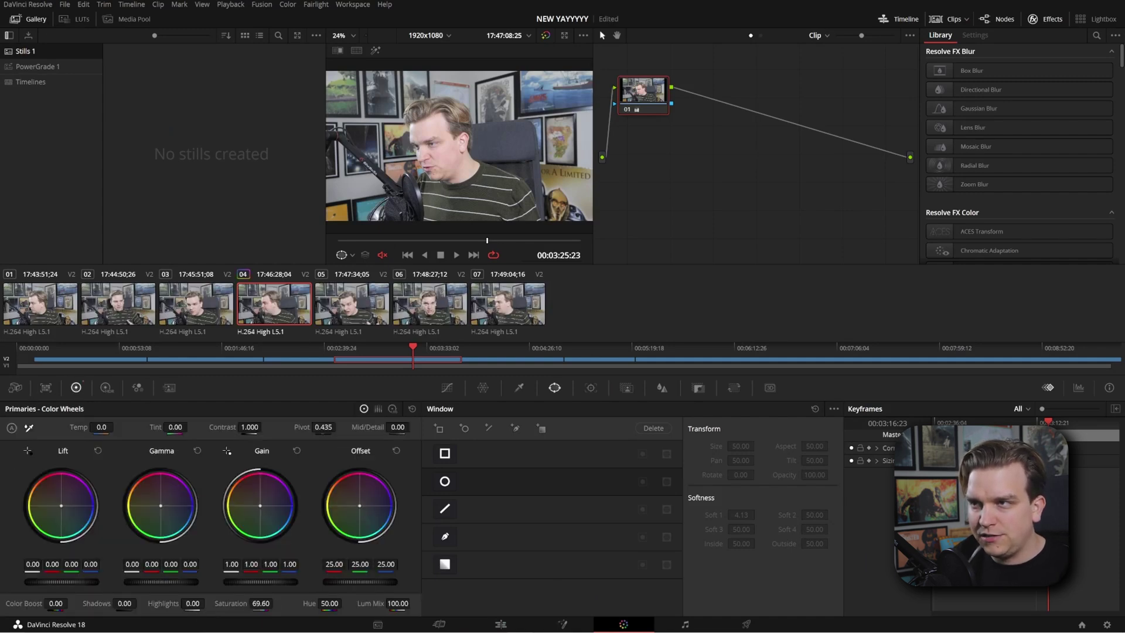
pyautogui.moveTo(250, 427); pyautogui.dragTo(265, 427)
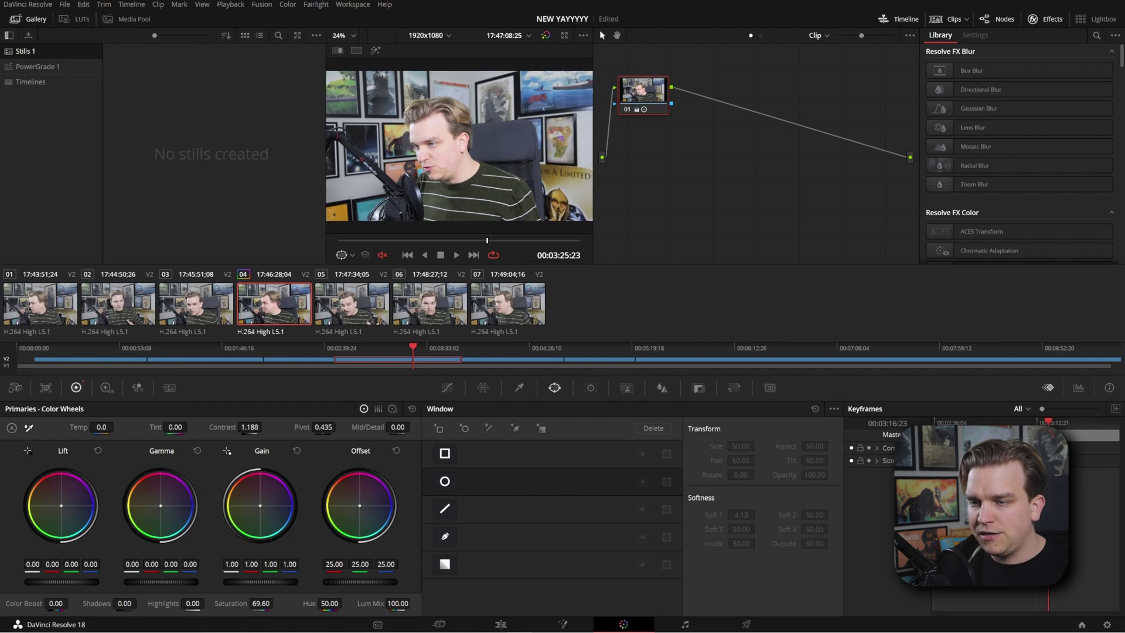
pyautogui.moveTo(160, 504); pyautogui.dragTo(136, 484)
pyautogui.moveTo(260, 505)
pyautogui.mouseDown()
pyautogui.moveTo(271, 510)
pyautogui.moveTo(262, 505)
pyautogui.mouseUp()
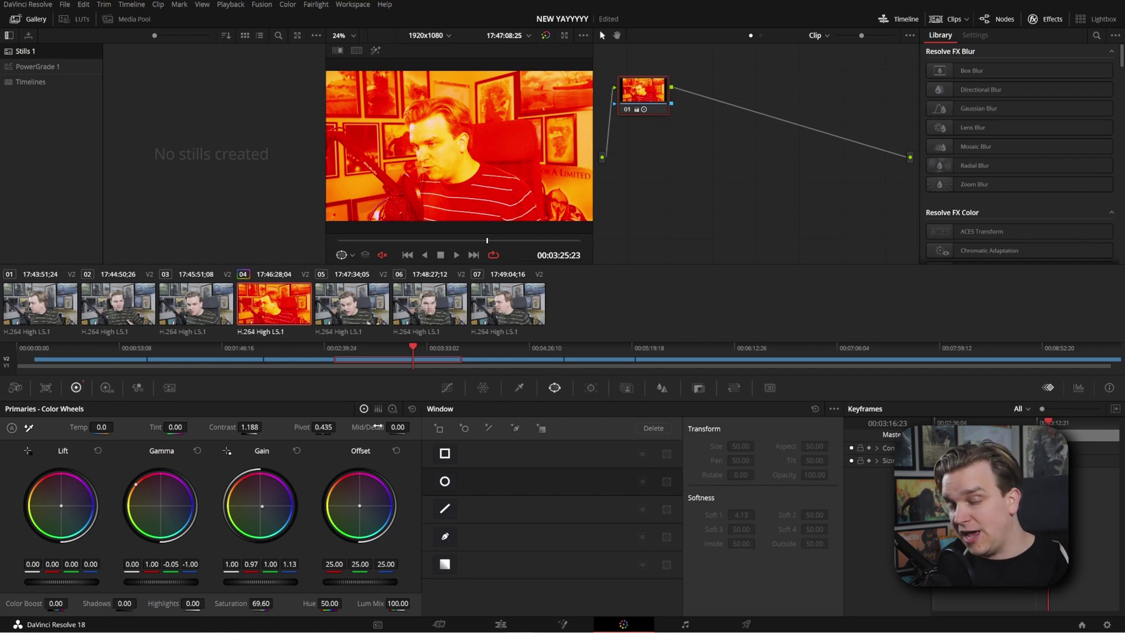
# Copy clip 04's red-orange grade onto clips 05 and 06
pyautogui.click(356, 311)
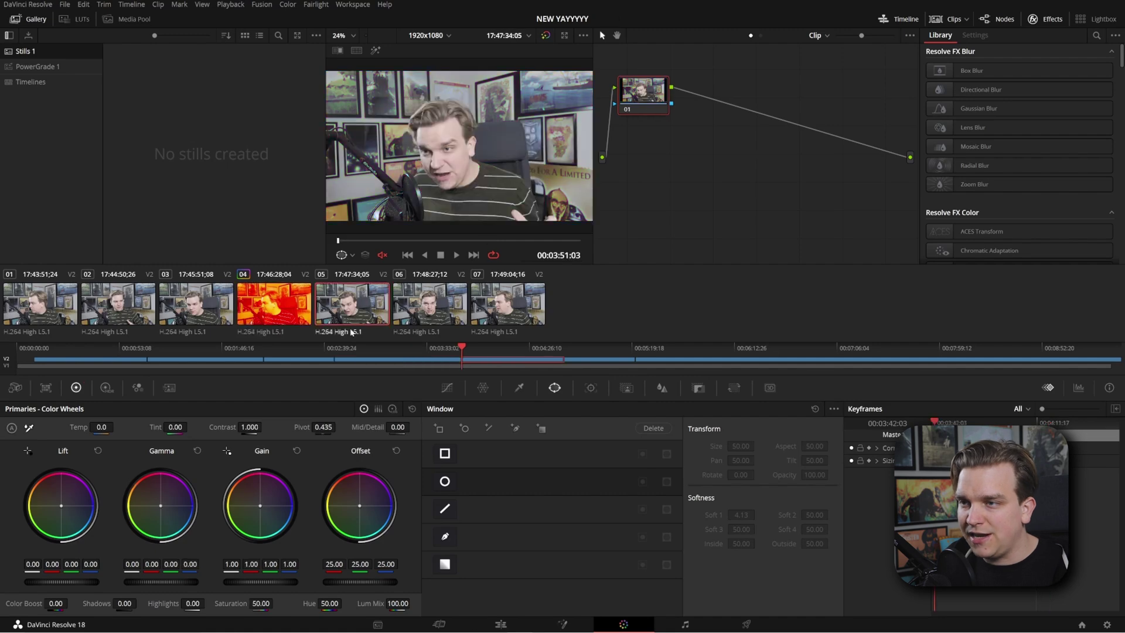
pyautogui.keyDown('ctrl'); pyautogui.click(419, 304); pyautogui.keyUp('ctrl')
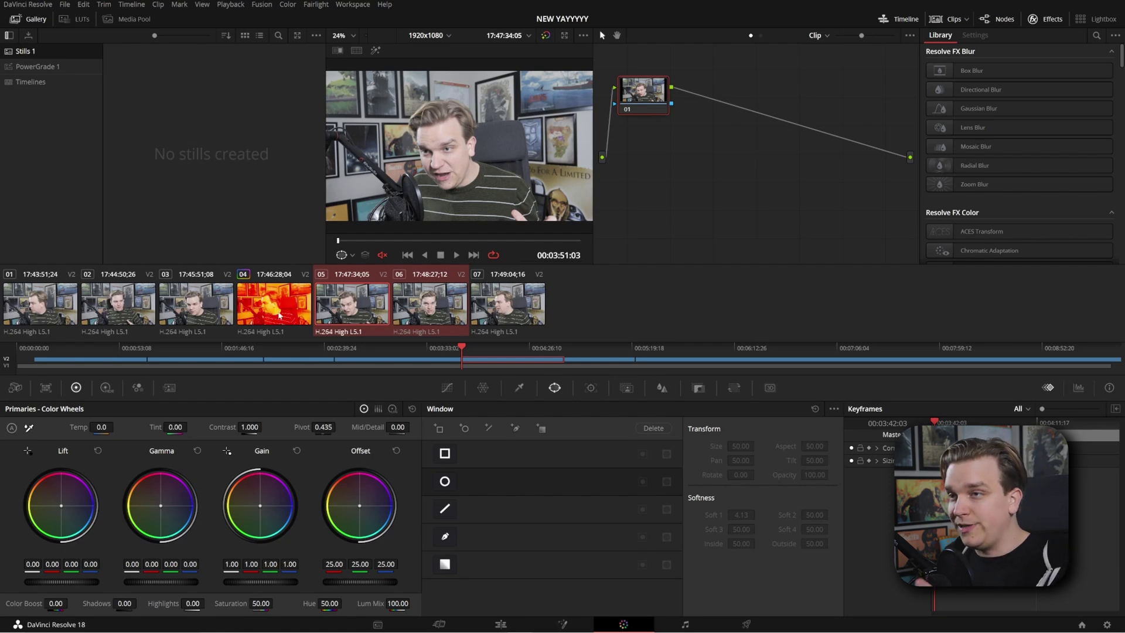
pyautogui.middleClick(280, 315)
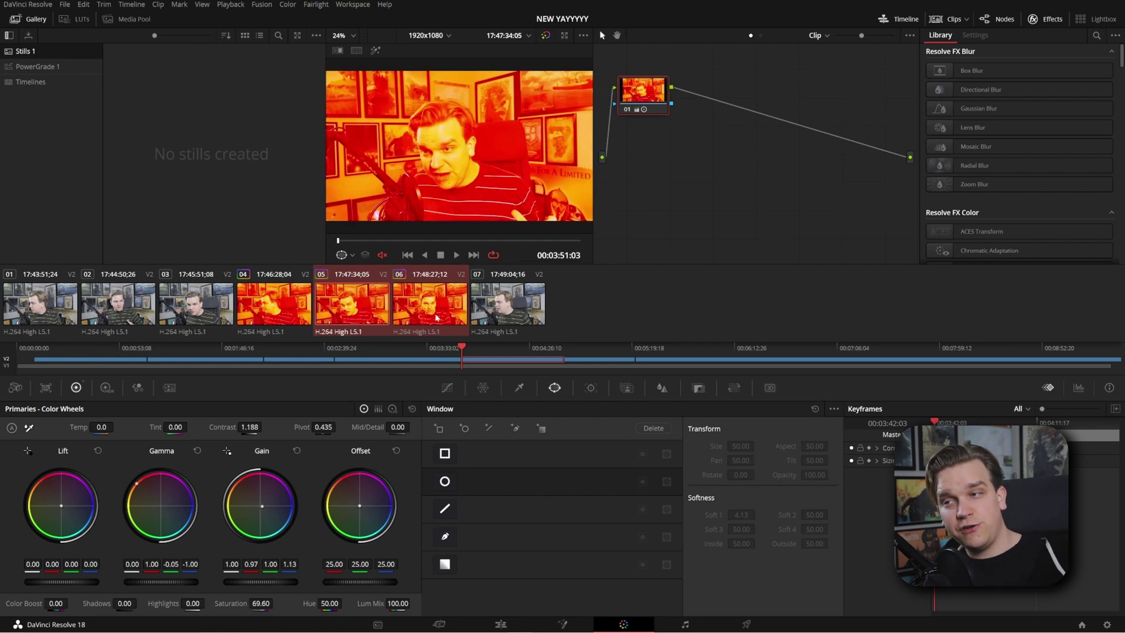
# Grab clip 04's grade as still 2.4.1 in the gallery
pyautogui.click(274, 305)
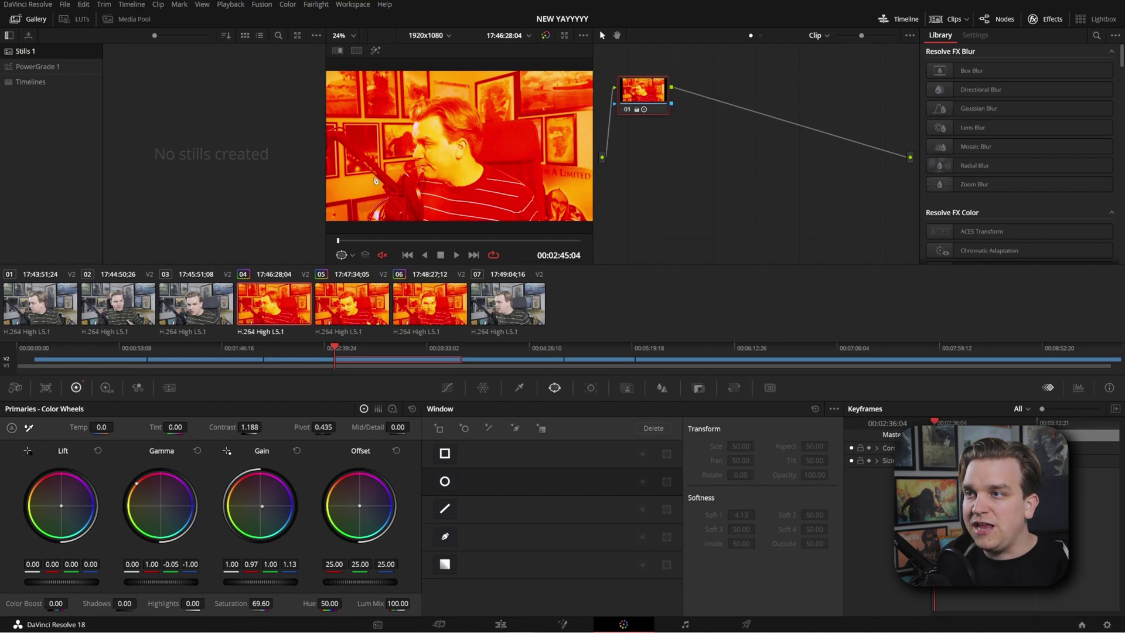
pyautogui.rightClick(434, 132)
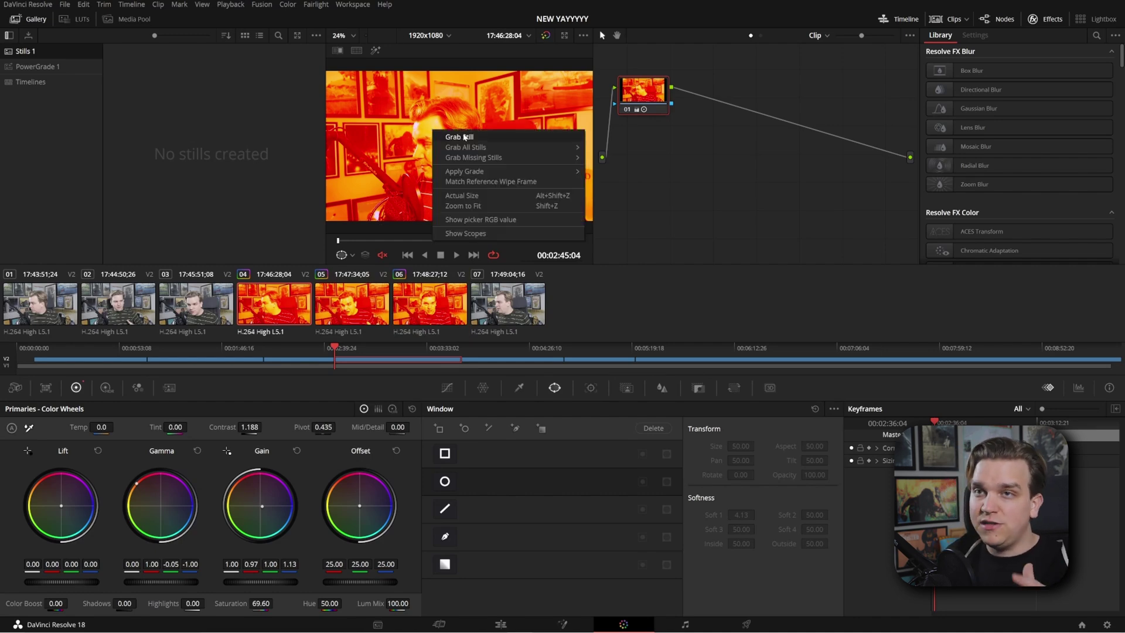
pyautogui.click(464, 137)
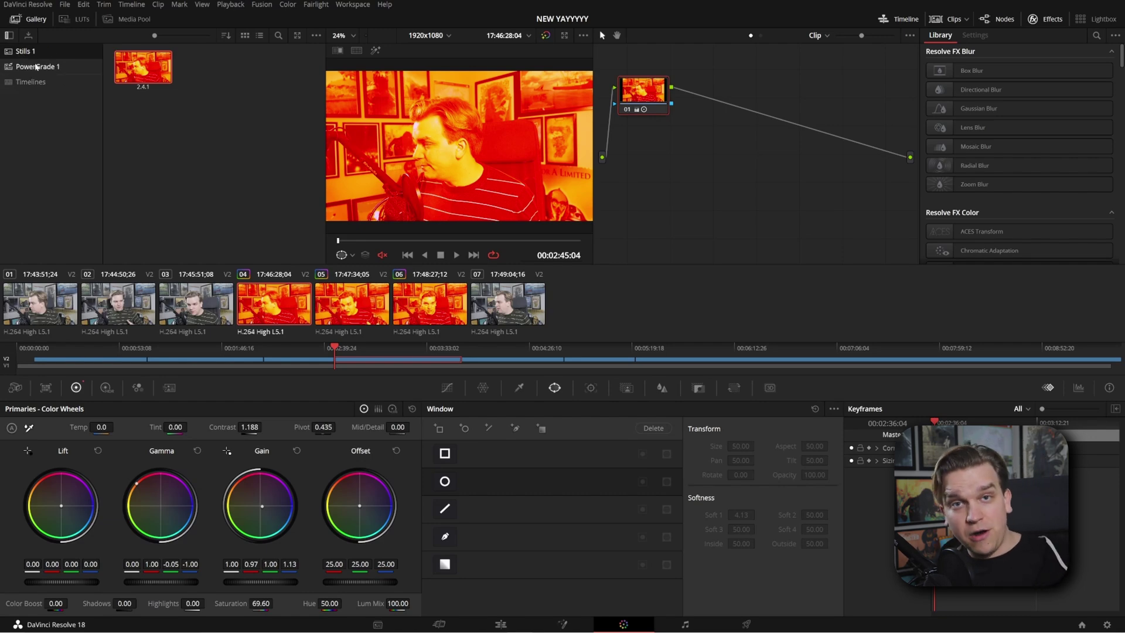
# Save clip 04's red grade as a still in the PowerGrade 1 album
pyautogui.click(36, 67)
pyautogui.scroll(-10, 234, 176)
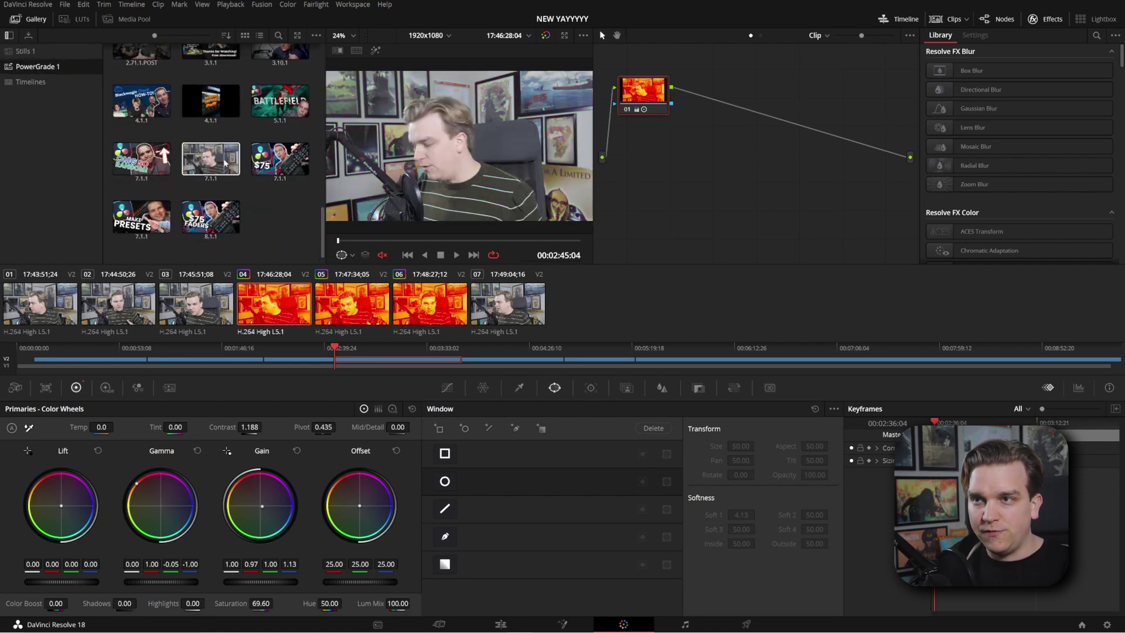
pyautogui.rightClick(467, 153)
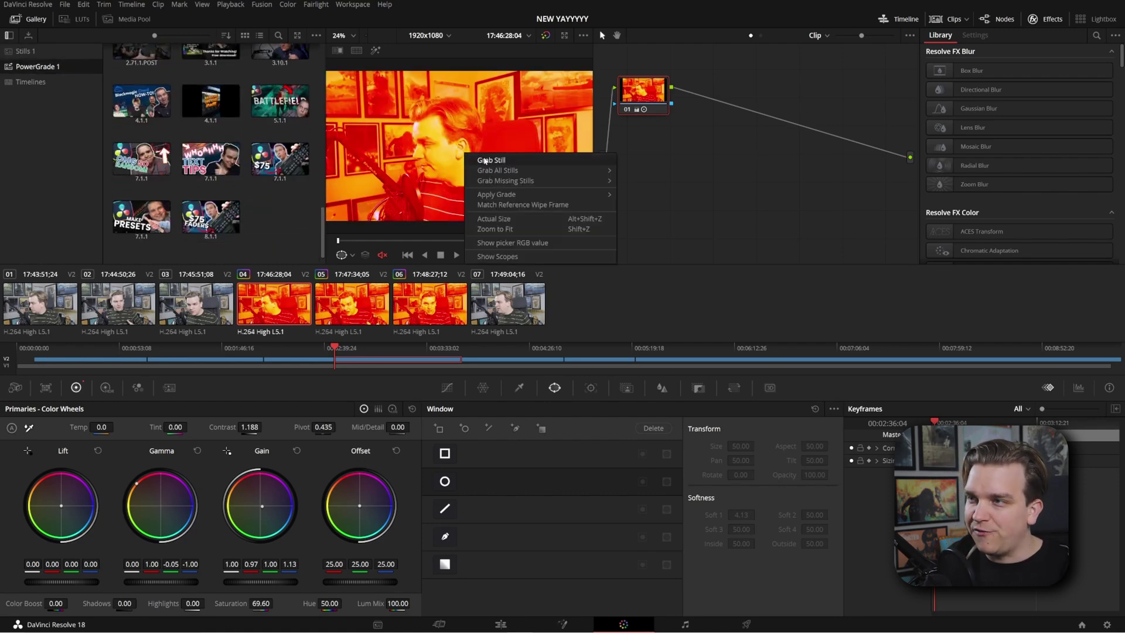
pyautogui.click(486, 160)
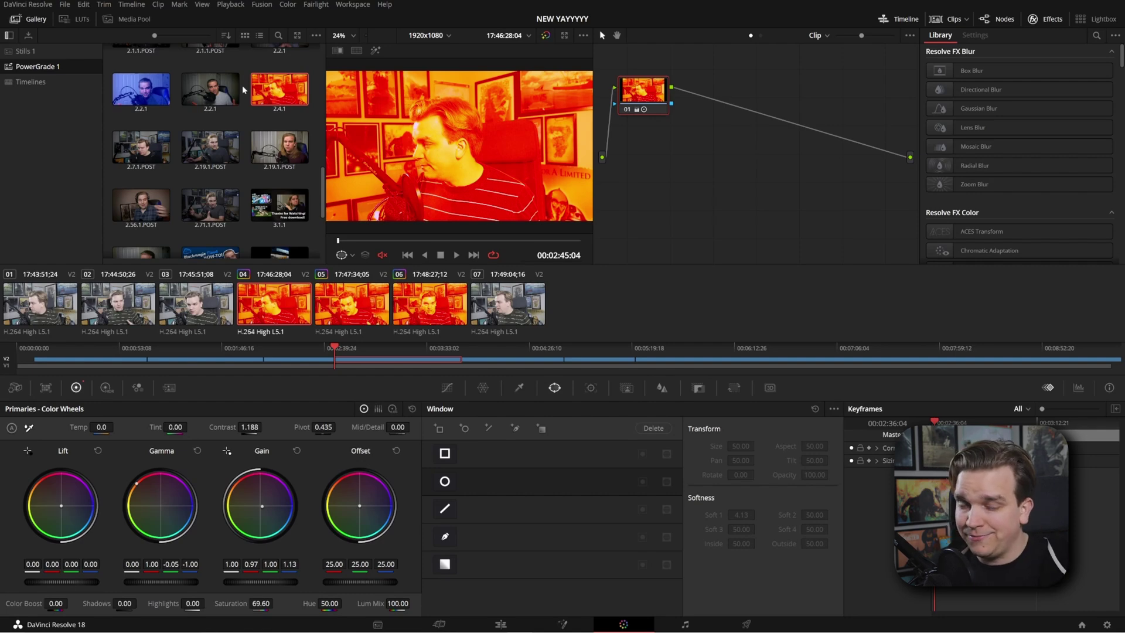
# Apply still 2.4.1's grade to clips 03 and 02
pyautogui.press('Up')
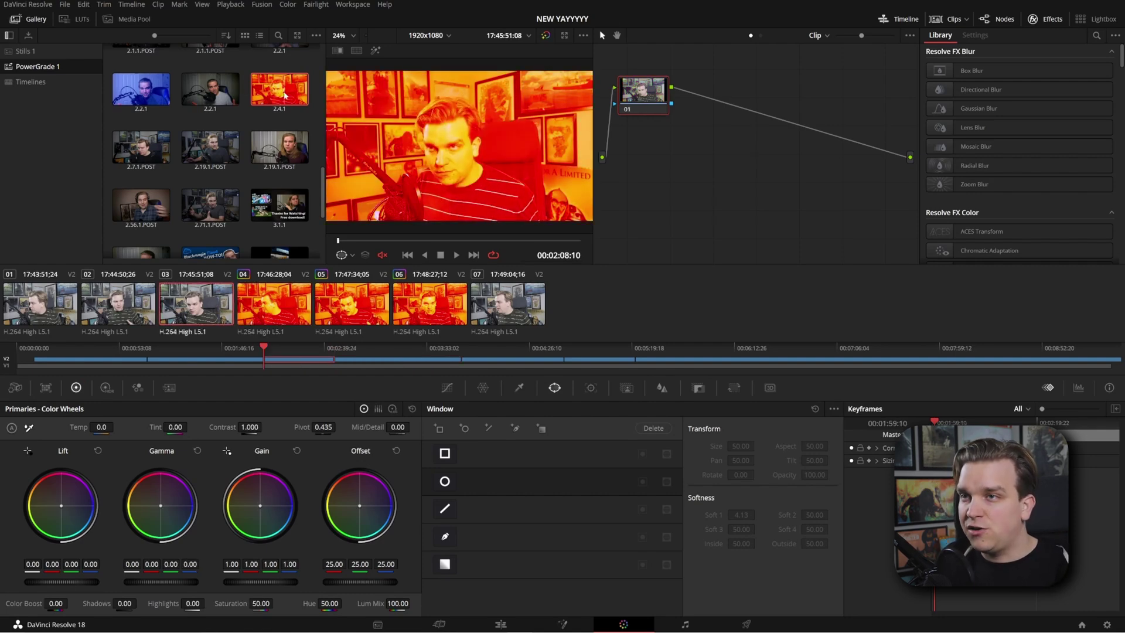
pyautogui.doubleClick(281, 89)
pyautogui.click(157, 300)
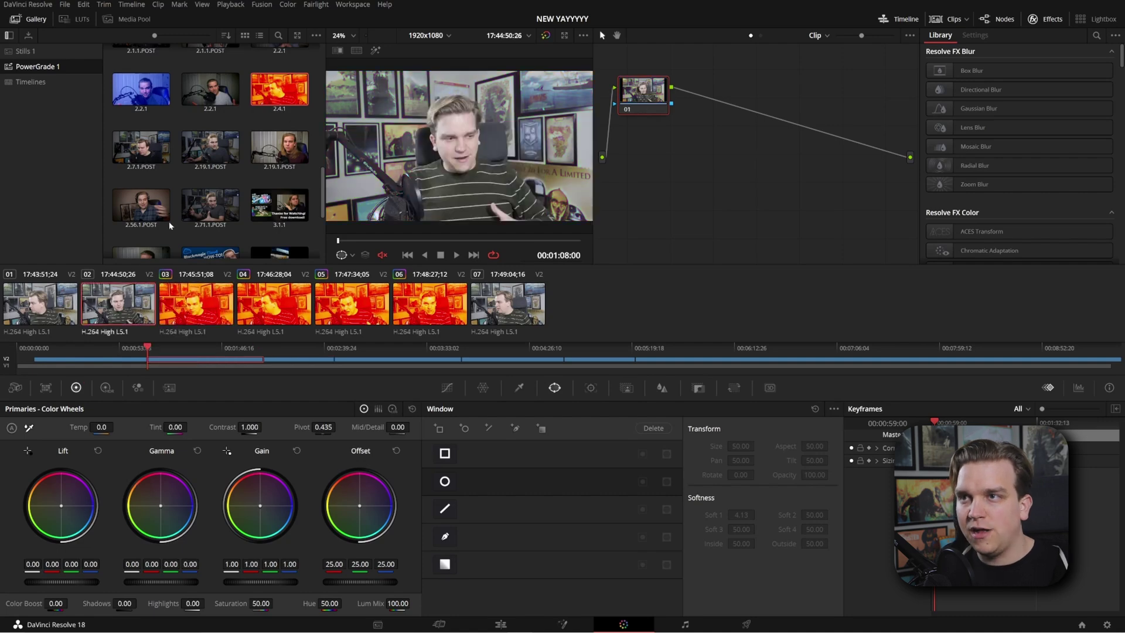
pyautogui.rightClick(281, 90)
pyautogui.click(312, 120)
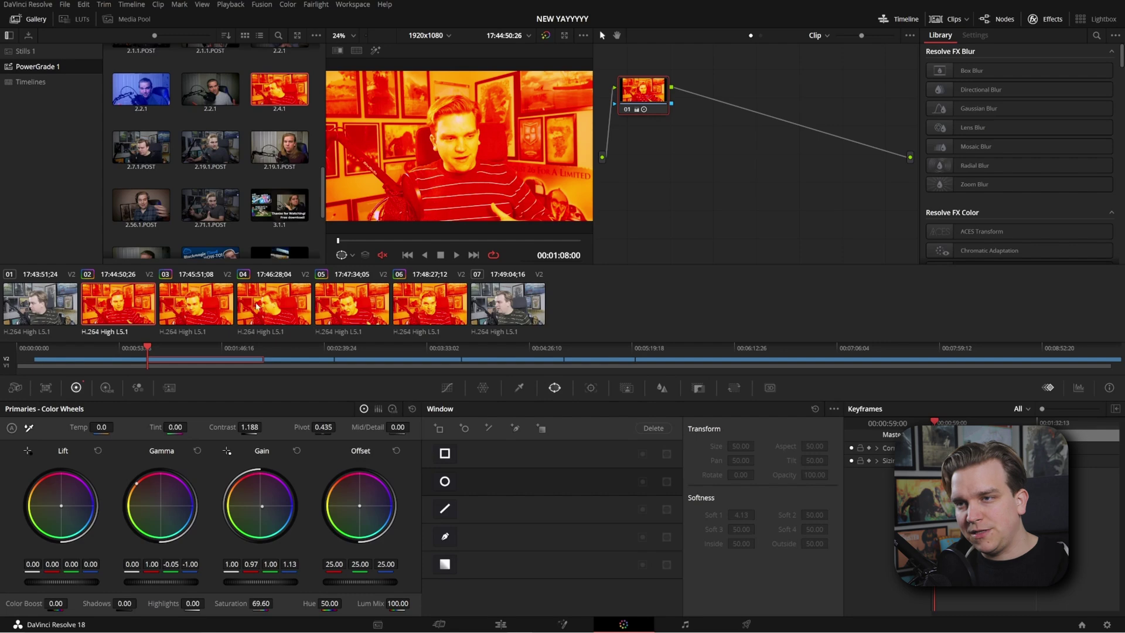
# At clip level, swing clip 04's midtones toward blue, then select clips 02 through 06
pyautogui.click(280, 309)
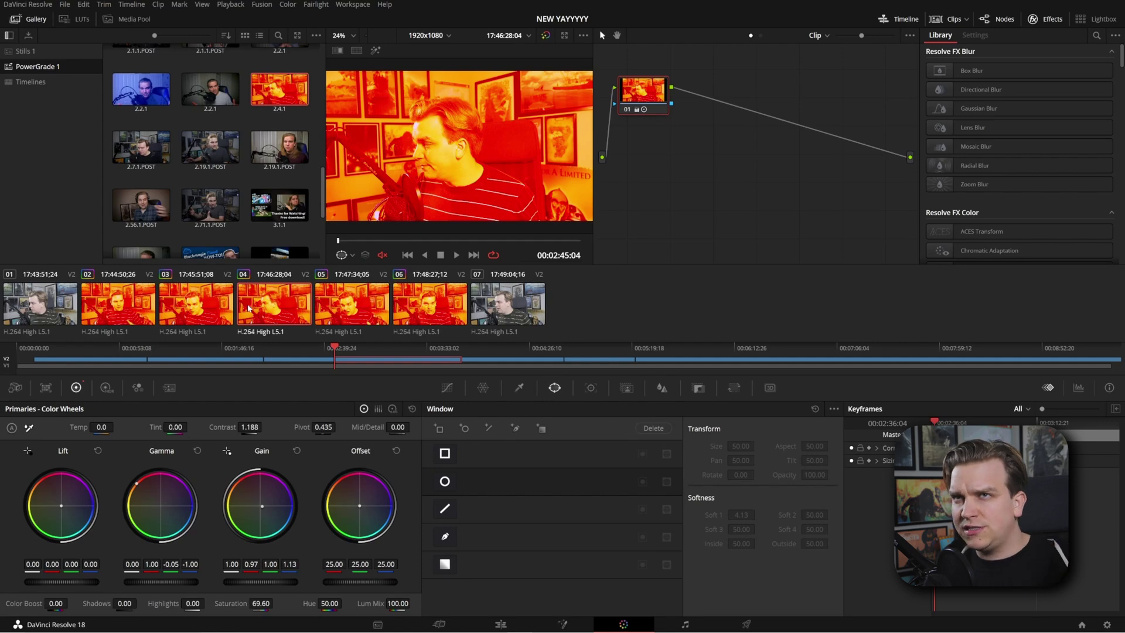
pyautogui.click(823, 36)
pyautogui.click(828, 51)
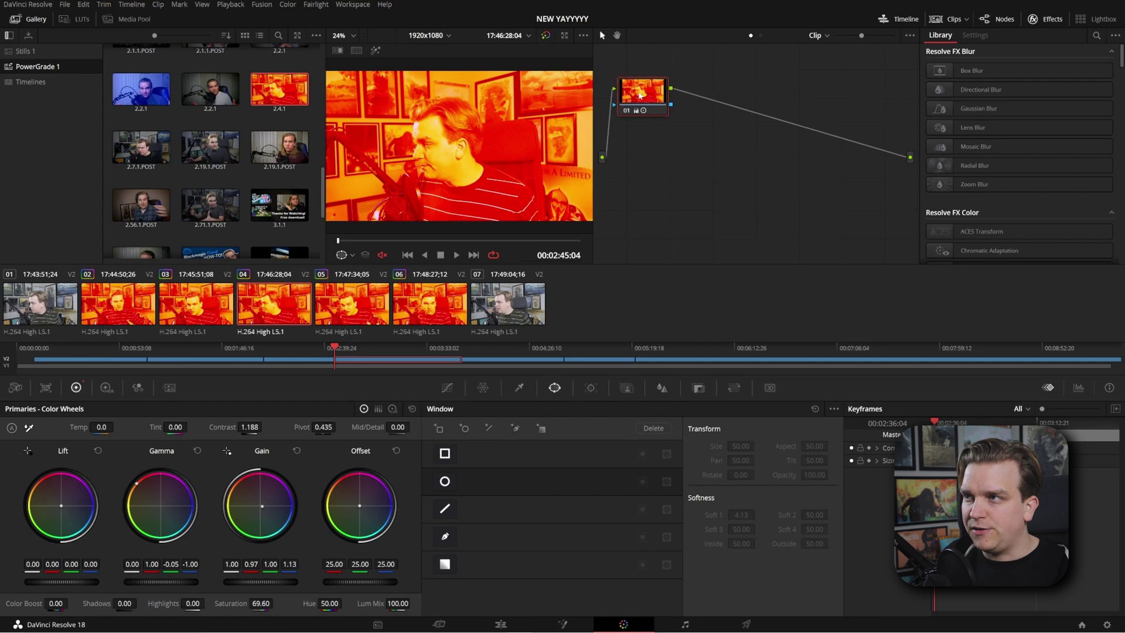
pyautogui.click(266, 505)
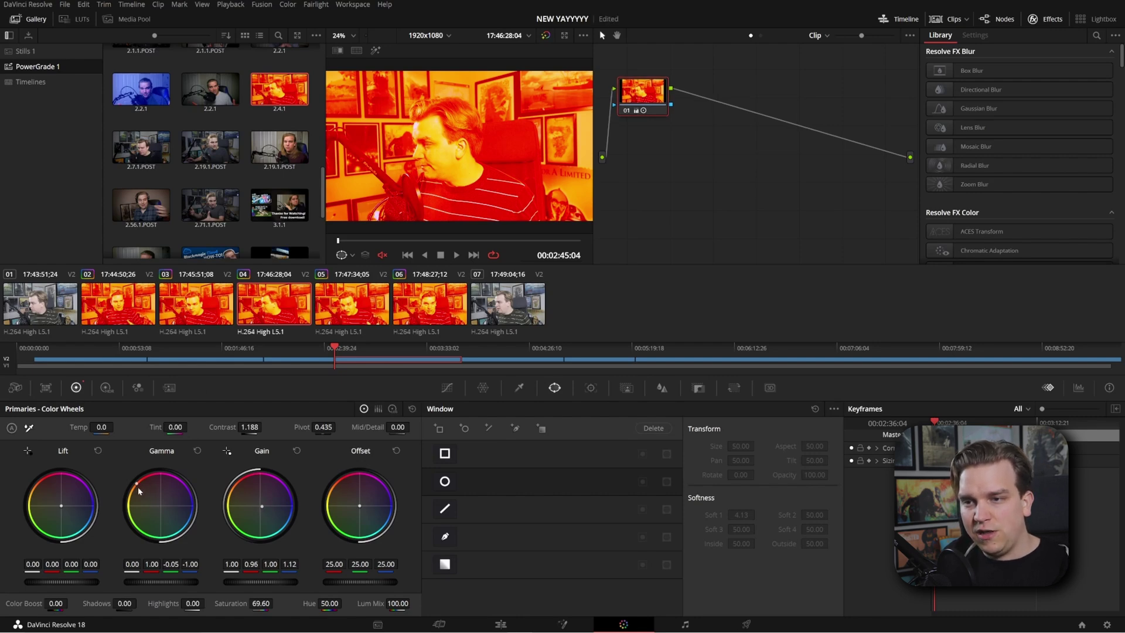
pyautogui.moveTo(138, 487); pyautogui.dragTo(194, 515)
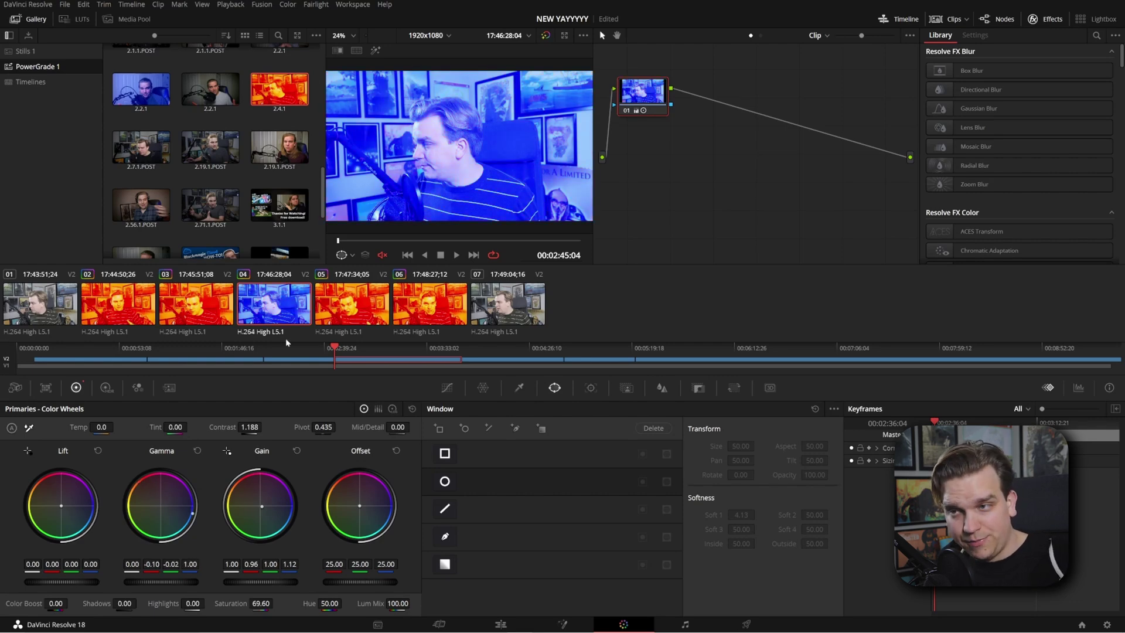
pyautogui.keyDown('shift'); pyautogui.click(429, 304); pyautogui.keyUp('shift')
# Reset the selected clips' grades and select all seven clips in the strip
pyautogui.hotkey('ctrl', 'home')
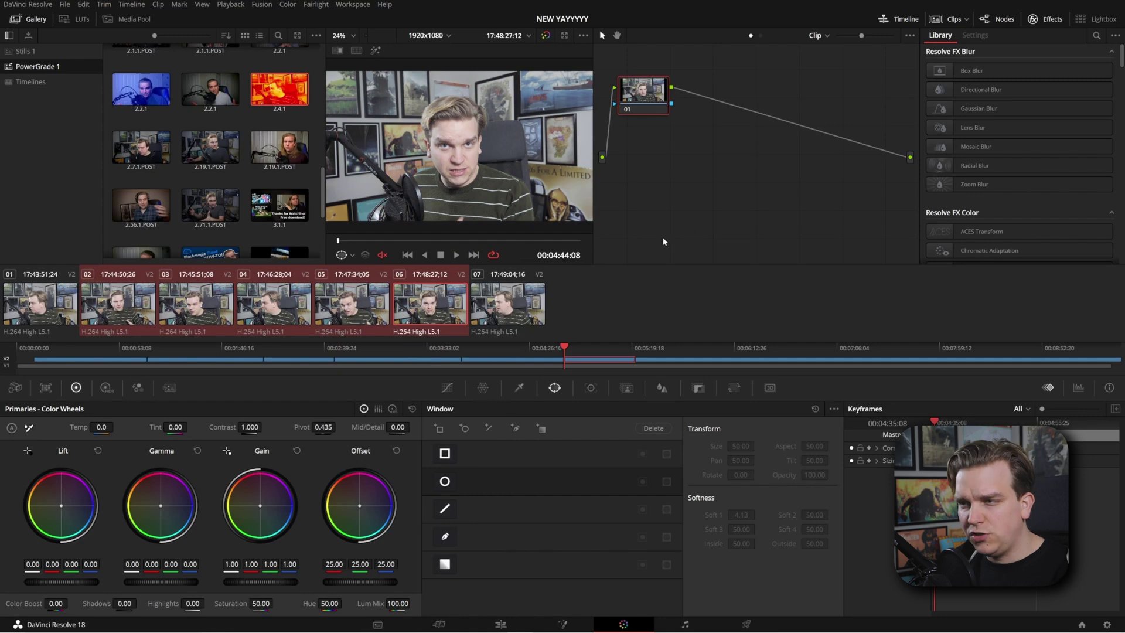
pyautogui.click(519, 317)
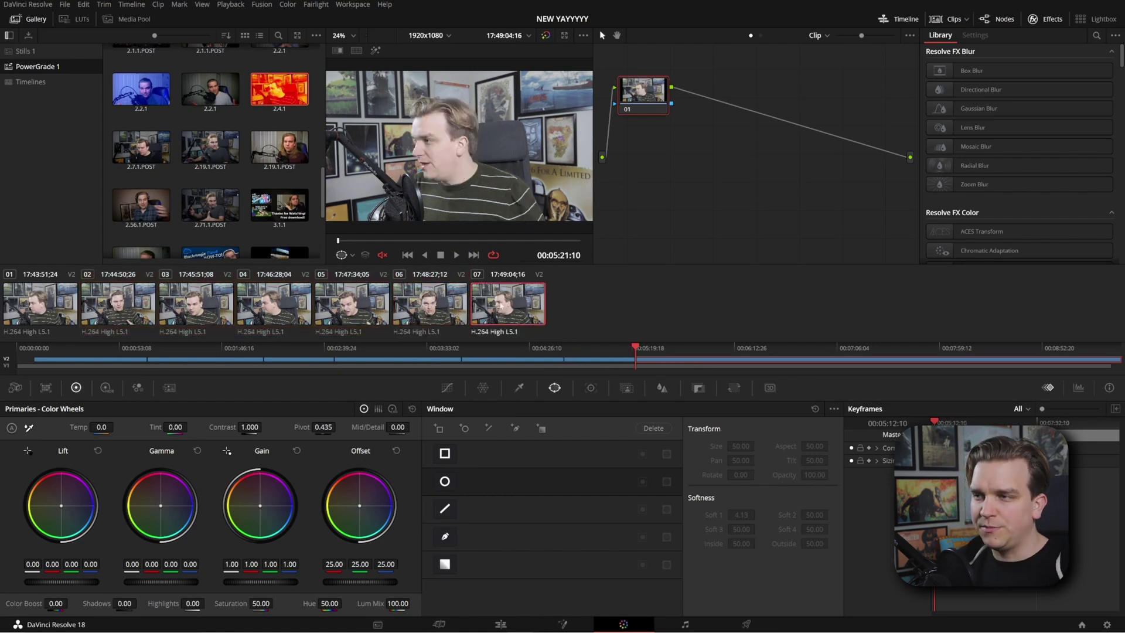
pyautogui.keyDown('shift'); pyautogui.click(46, 312); pyautogui.keyUp('shift')
pyautogui.rightClick(38, 311)
pyautogui.moveTo(39, 311)
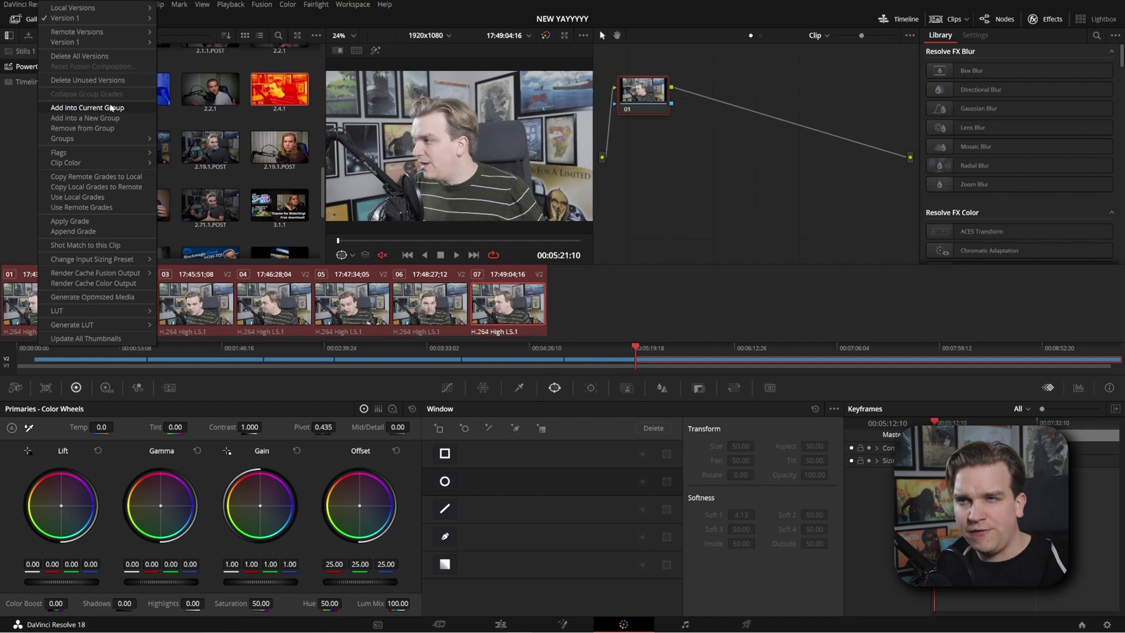
pyautogui.moveTo(105, 139)
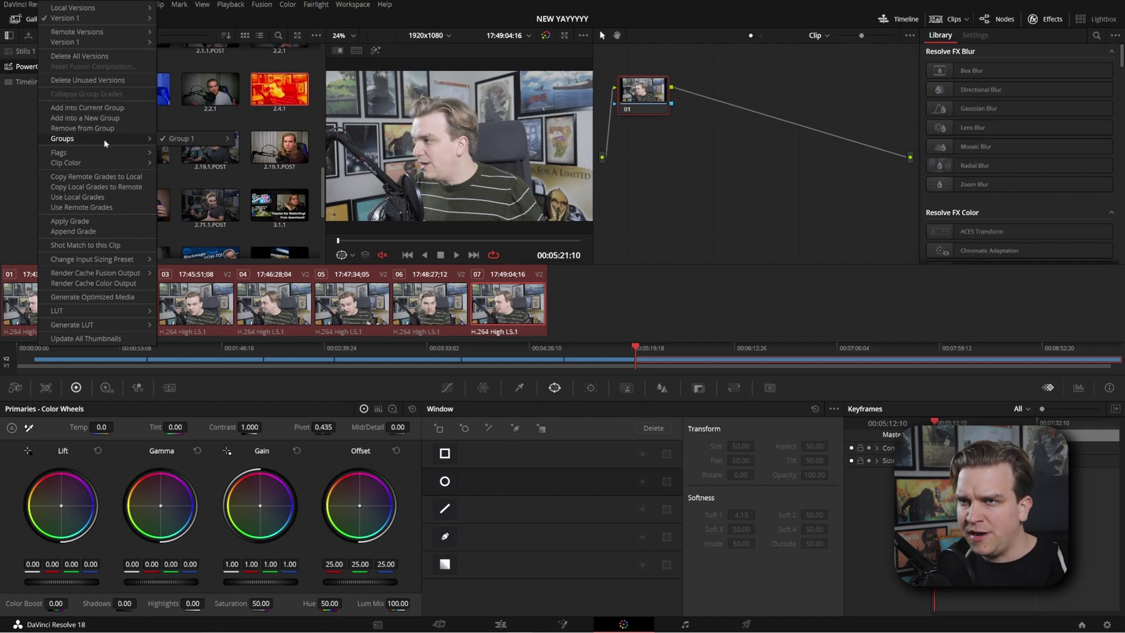
pyautogui.moveTo(180, 138)
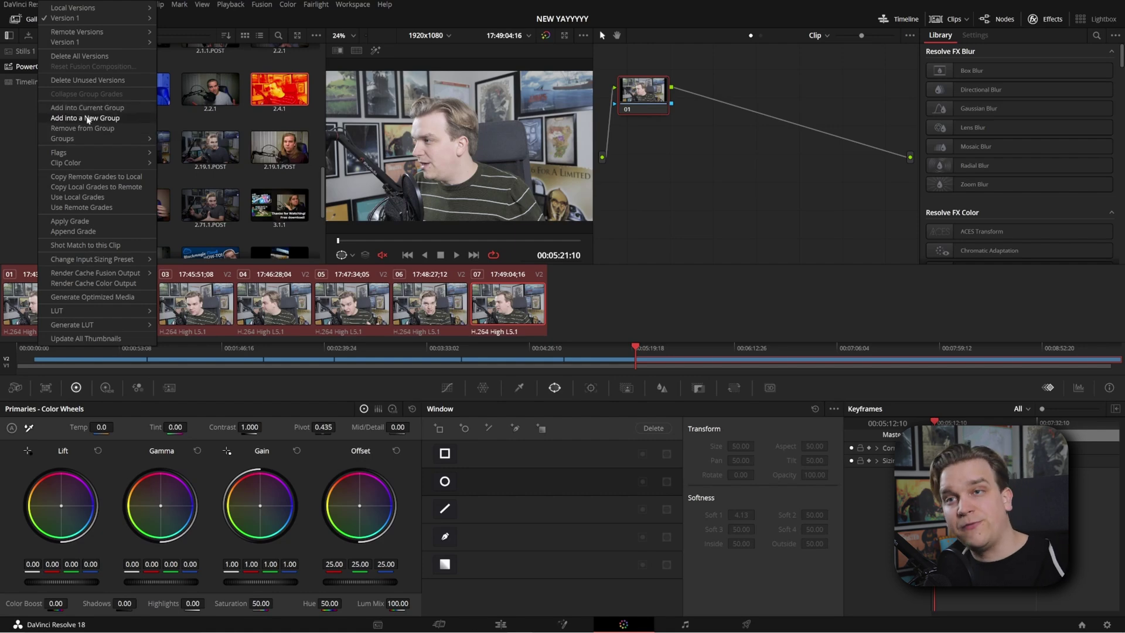
# Add all seven clips into the current group and switch to the Group Post-Clip grade
pyautogui.rightClick(501, 304)
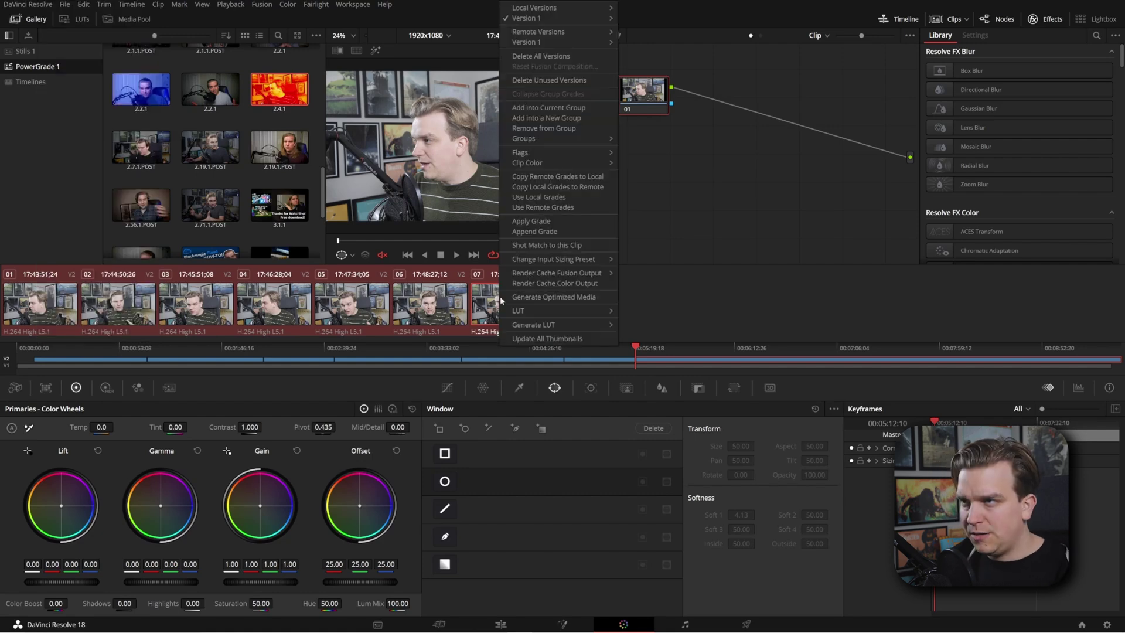
pyautogui.click(549, 109)
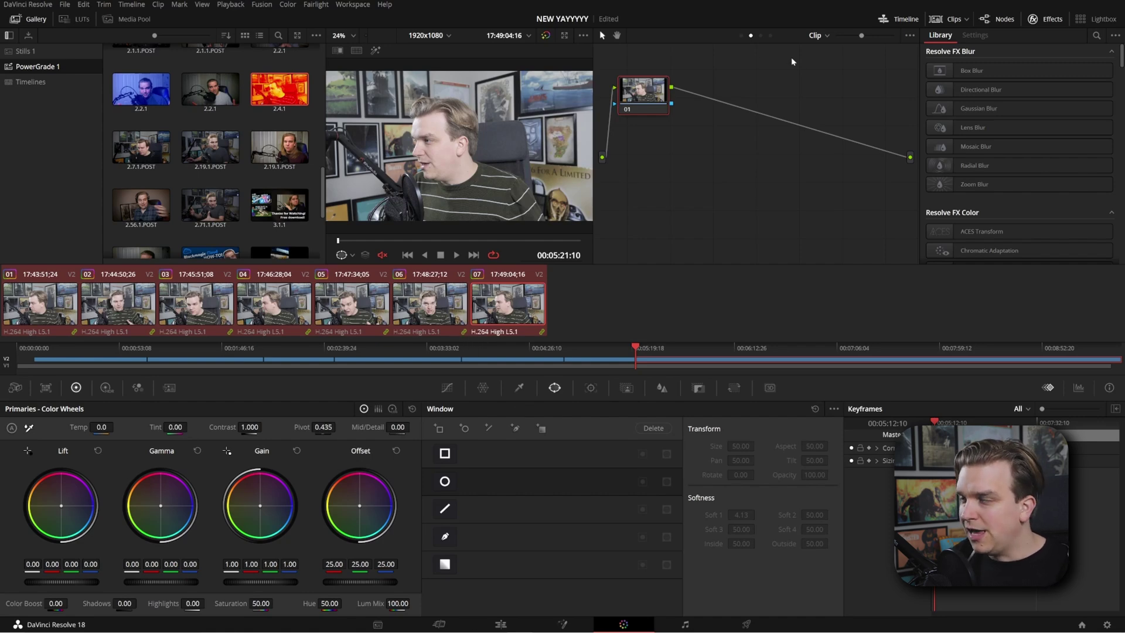
pyautogui.click(826, 36)
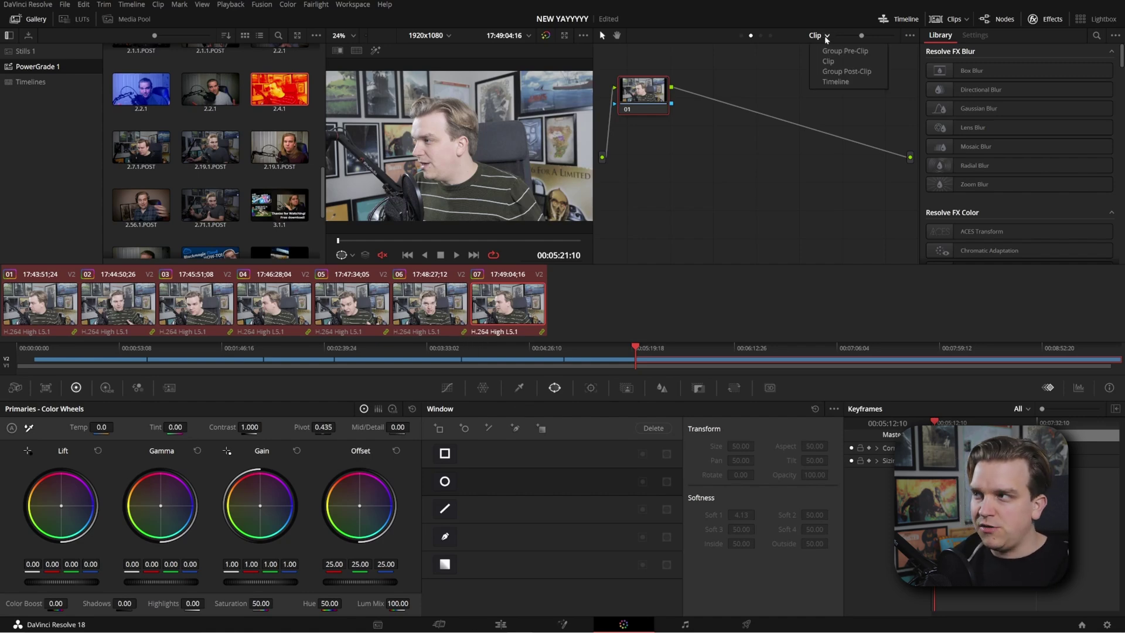
pyautogui.click(844, 72)
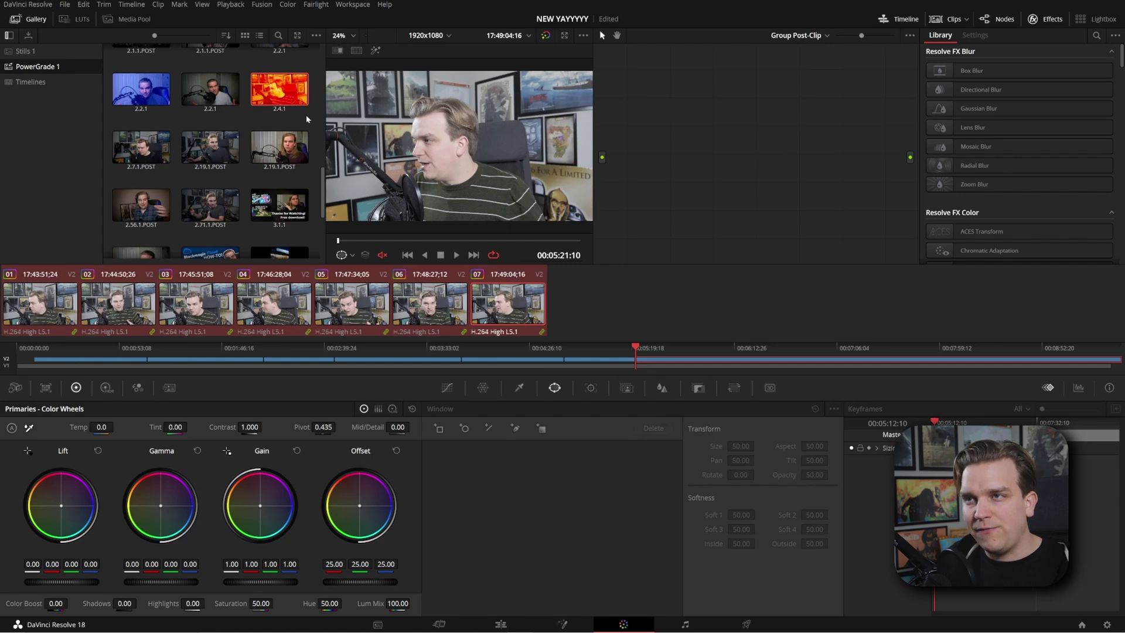
# Apply the orange 2.4.1 still's grade as the group post-clip grade, then compare against the clip-level grade
pyautogui.rightClick(269, 93)
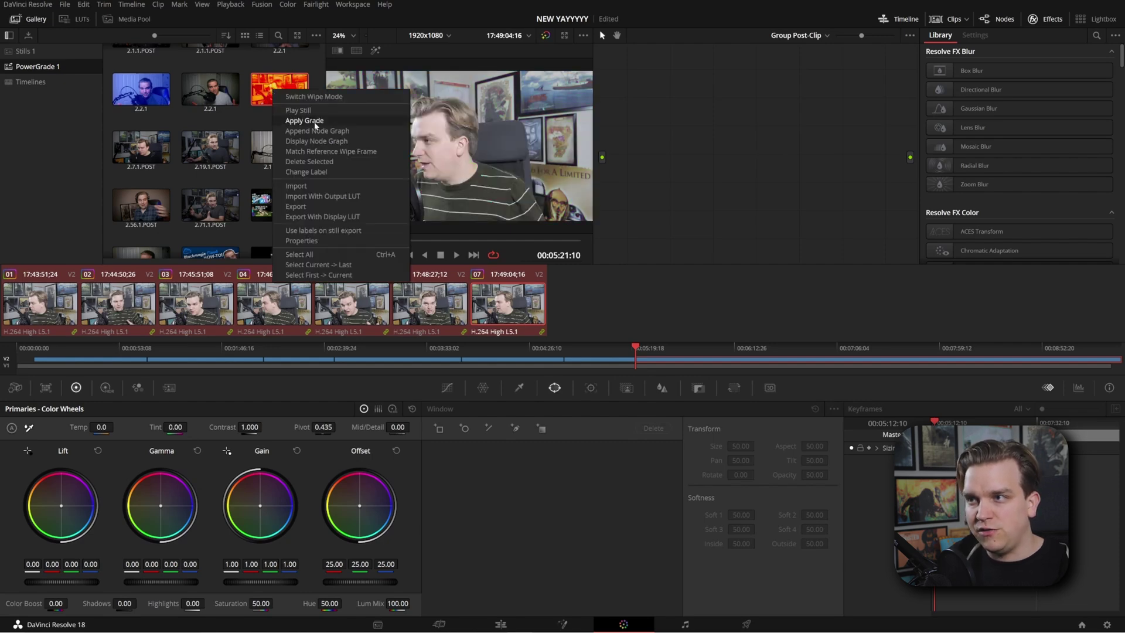
pyautogui.click(315, 121)
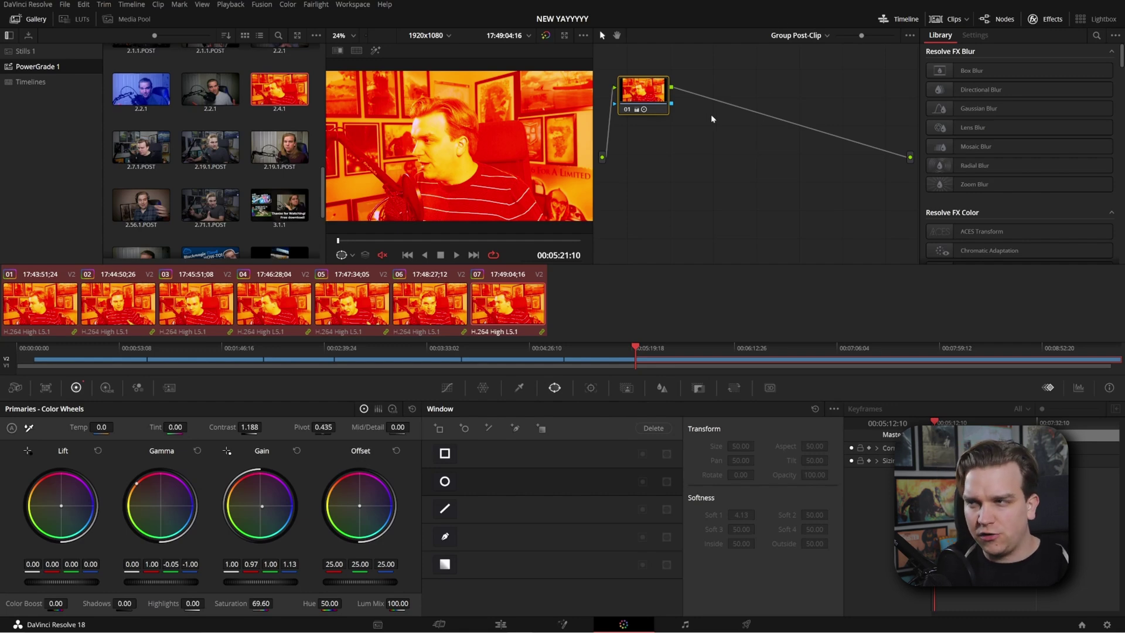
pyautogui.click(826, 37)
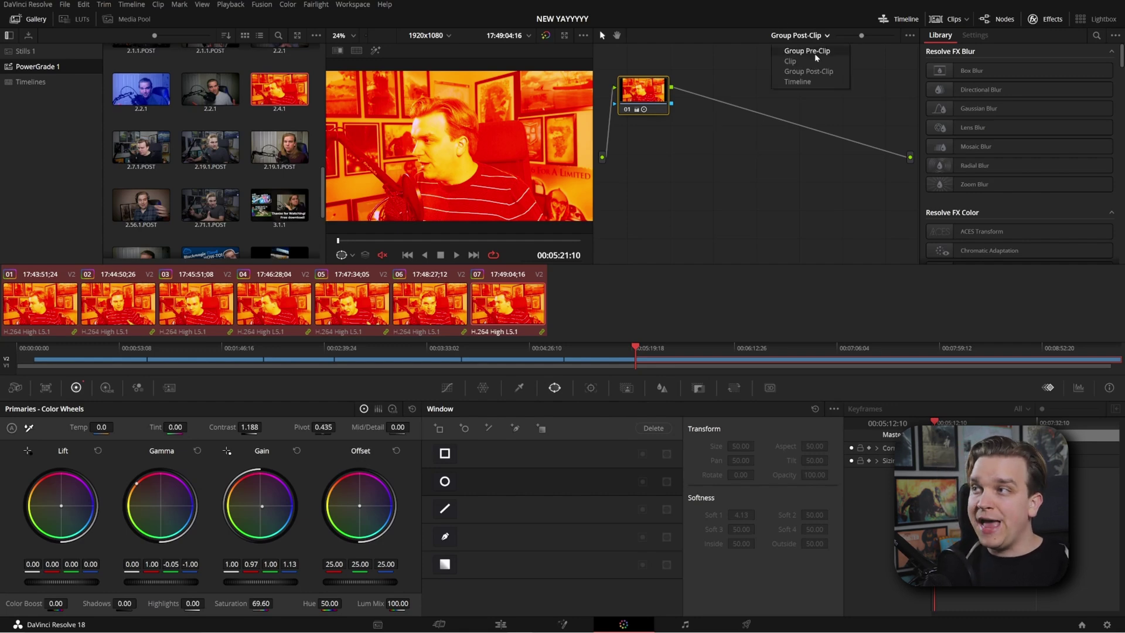
pyautogui.click(850, 61)
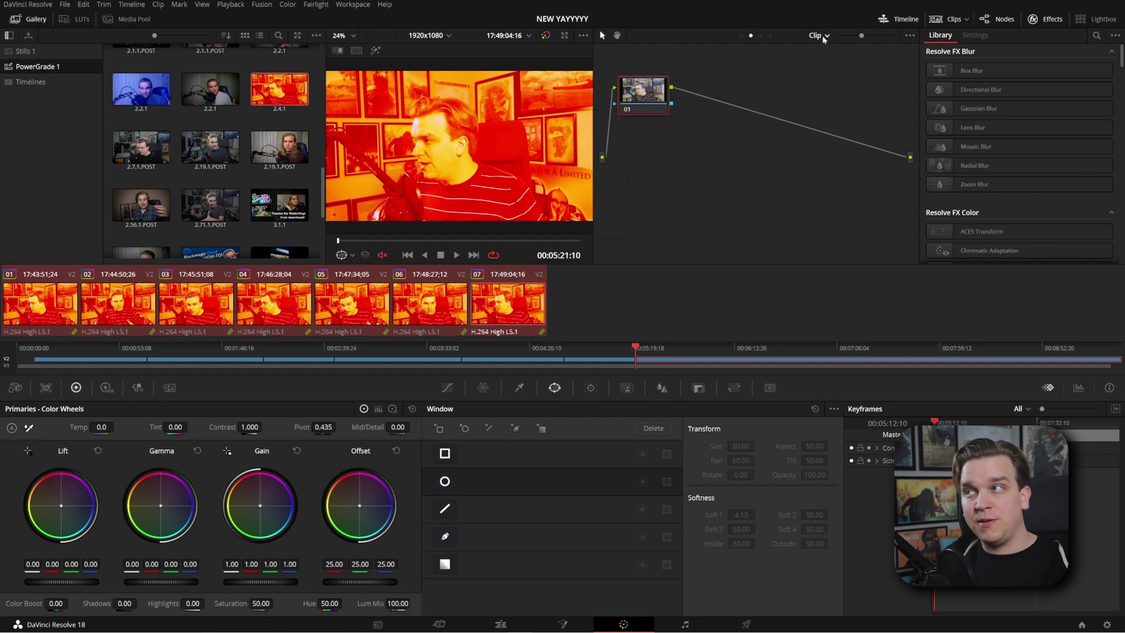
pyautogui.click(823, 37)
pyautogui.click(834, 73)
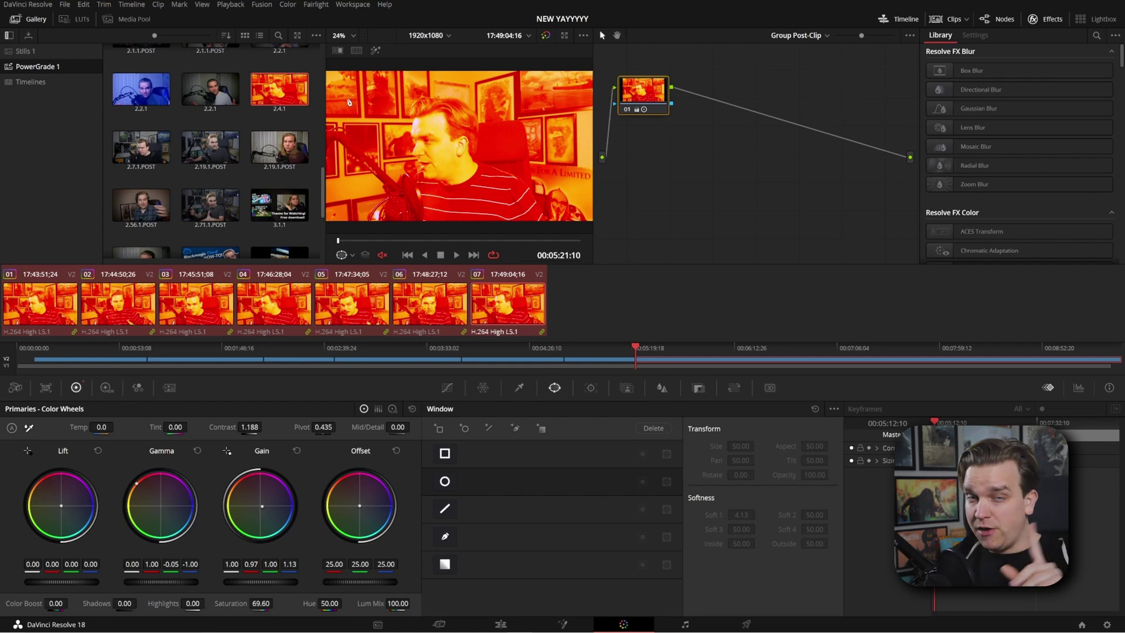
# Remove the selected clips from the group, then check clip 06 and clip 02 look ungraded
pyautogui.rightClick(207, 308)
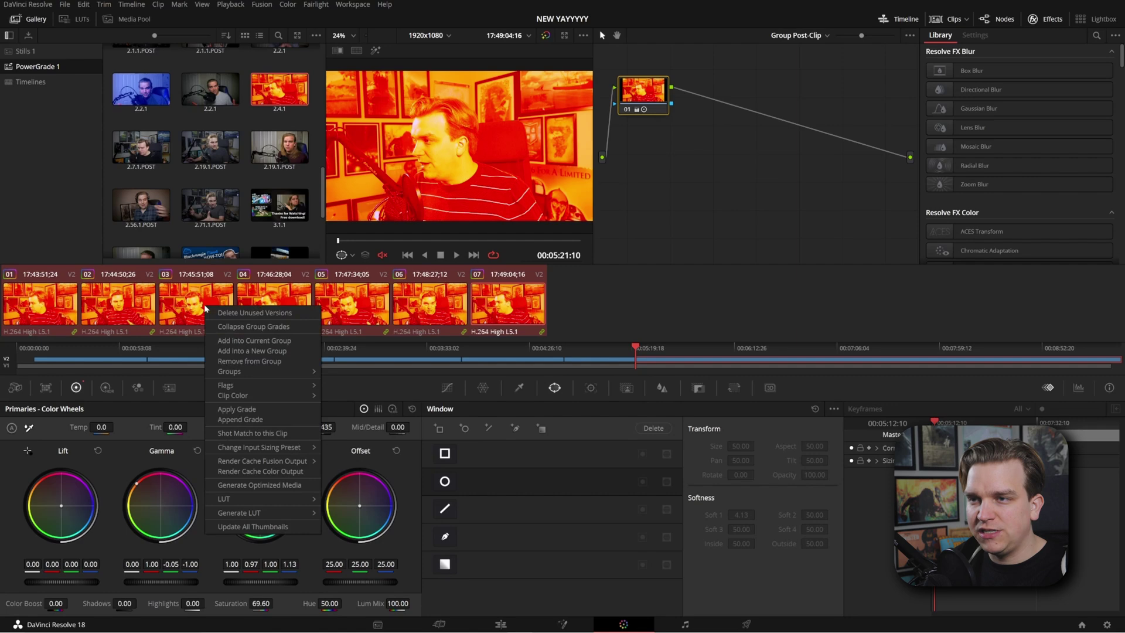
pyautogui.click(234, 361)
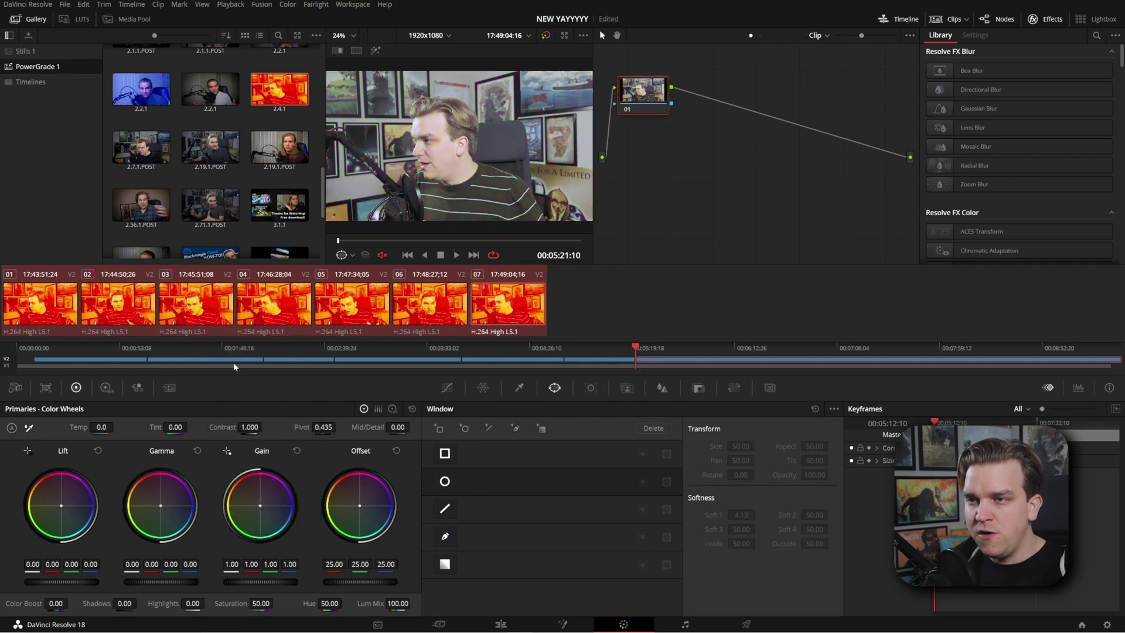
pyautogui.click(435, 295)
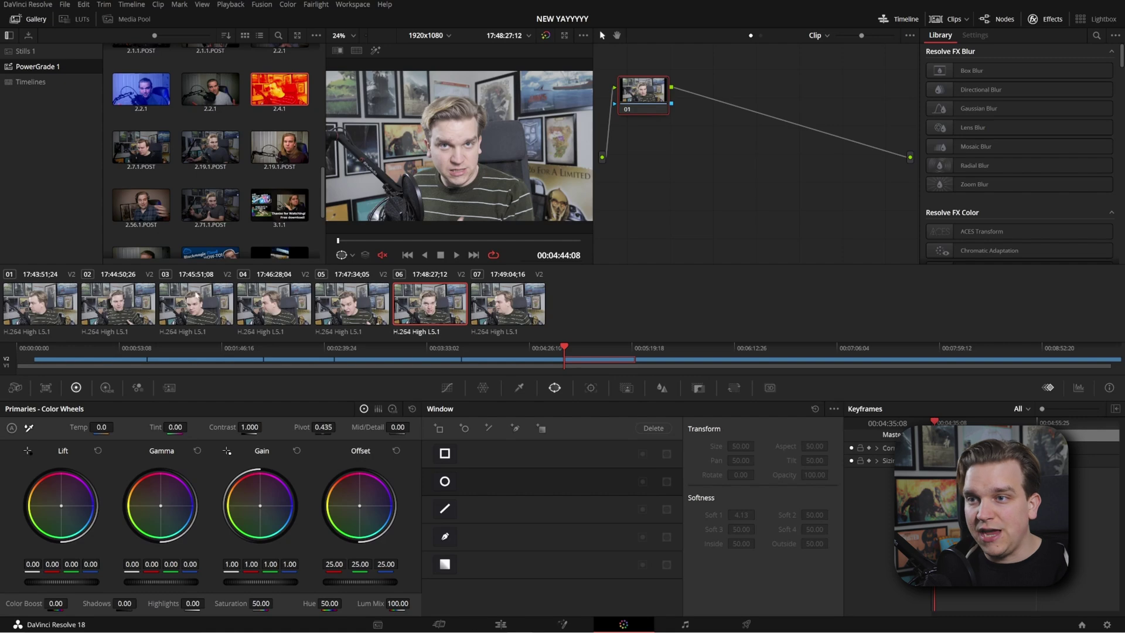
pyautogui.click(144, 320)
pyautogui.rightClick(115, 299)
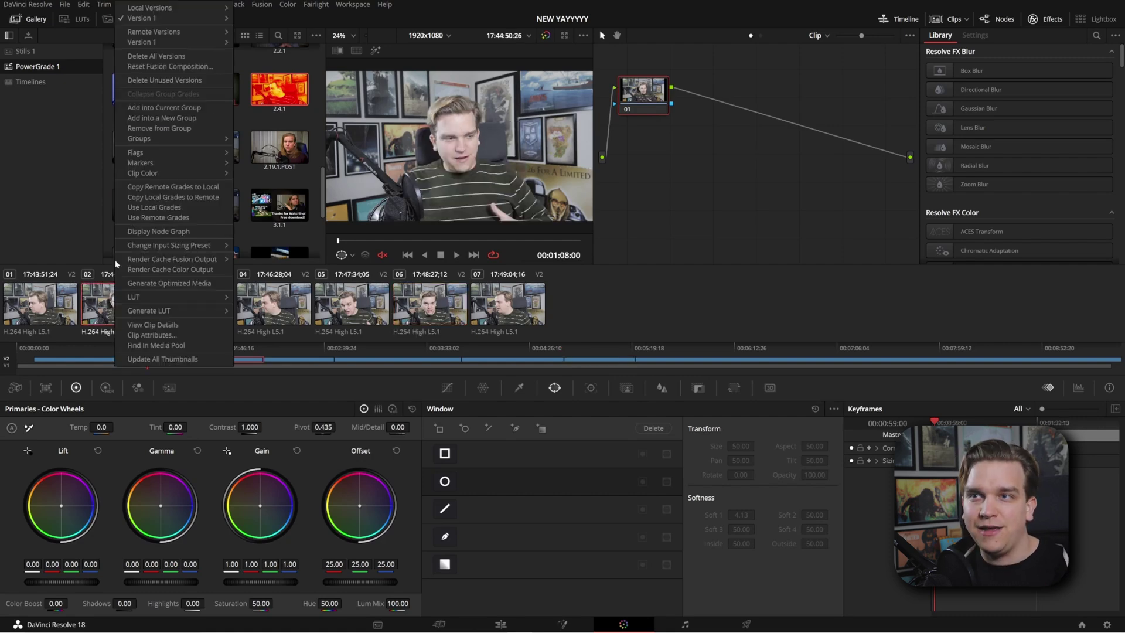
# Assign clip 02 to Group 1 so it alone takes the orange group grade
pyautogui.moveTo(155, 141)
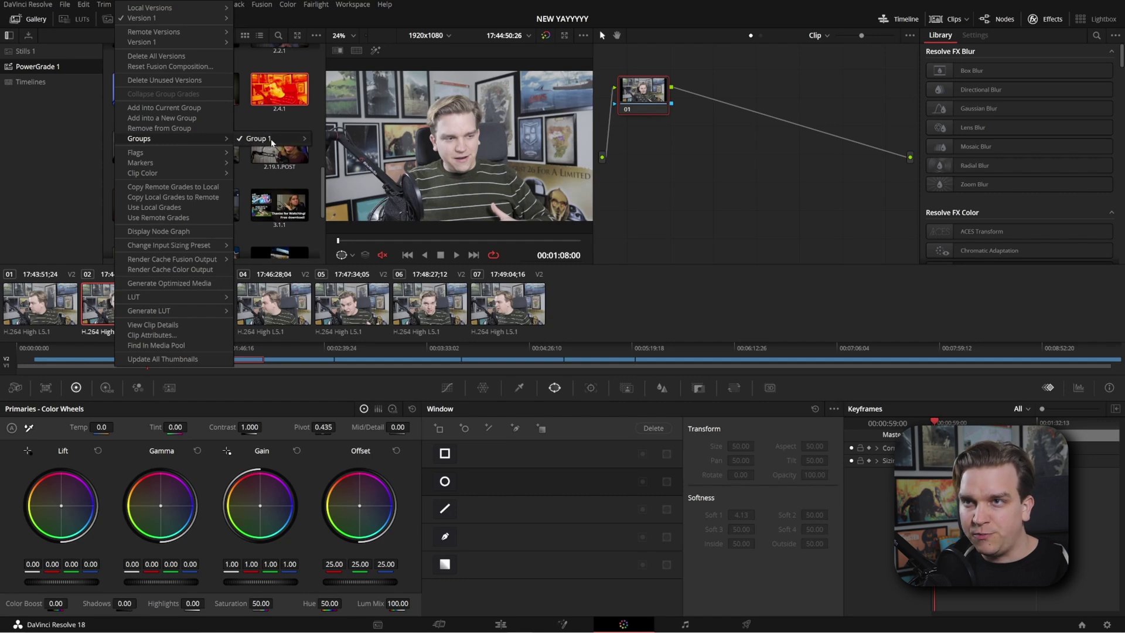
pyautogui.moveTo(273, 141)
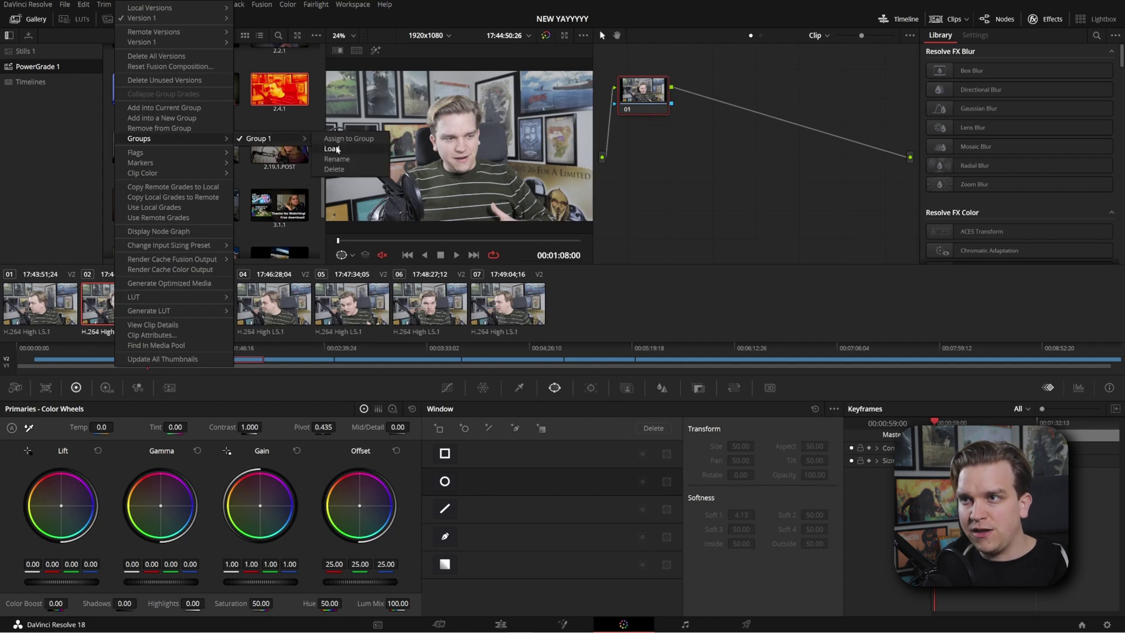
pyautogui.click(342, 140)
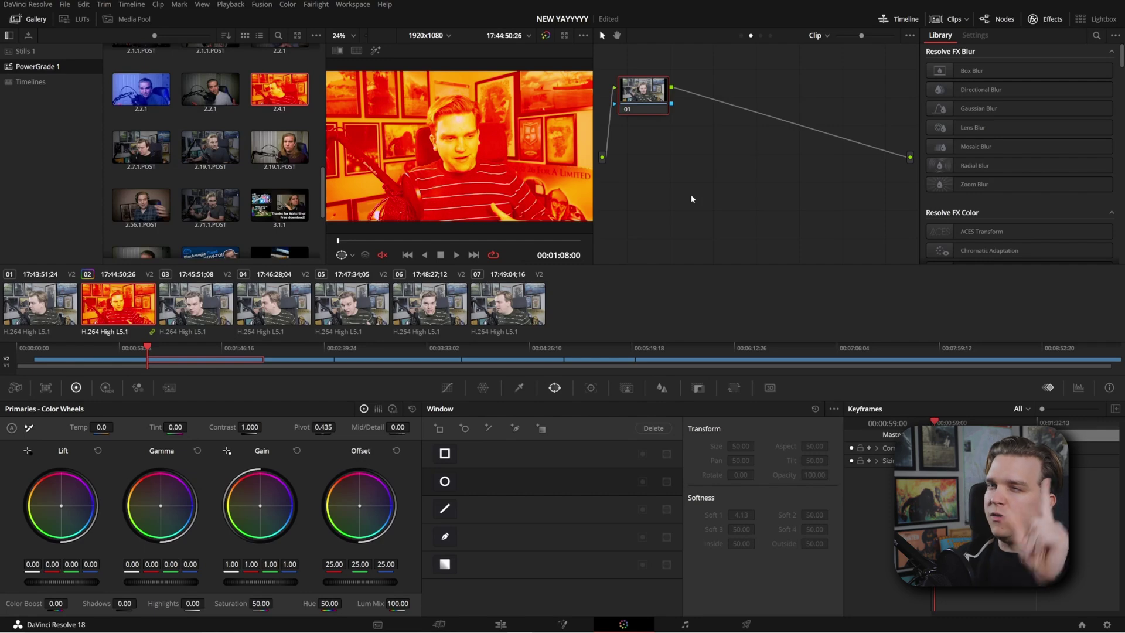
# Select all timeline clips and add every one into the current group
pyautogui.rightClick(133, 303)
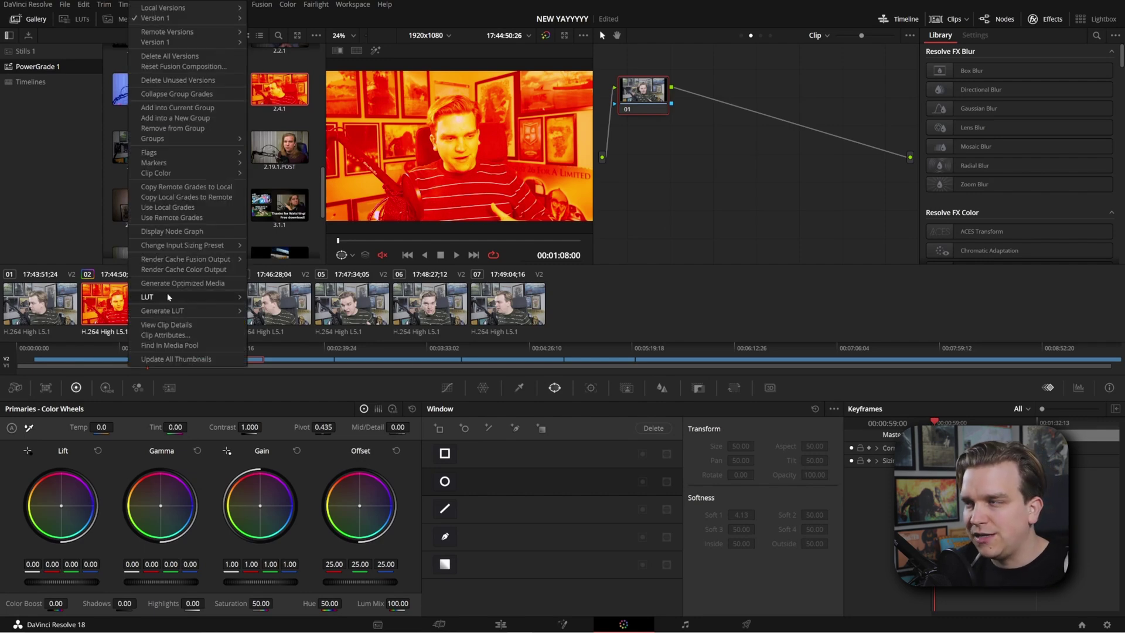
pyautogui.moveTo(765, 182); pyautogui.dragTo(727, 170)
pyautogui.click(818, 35)
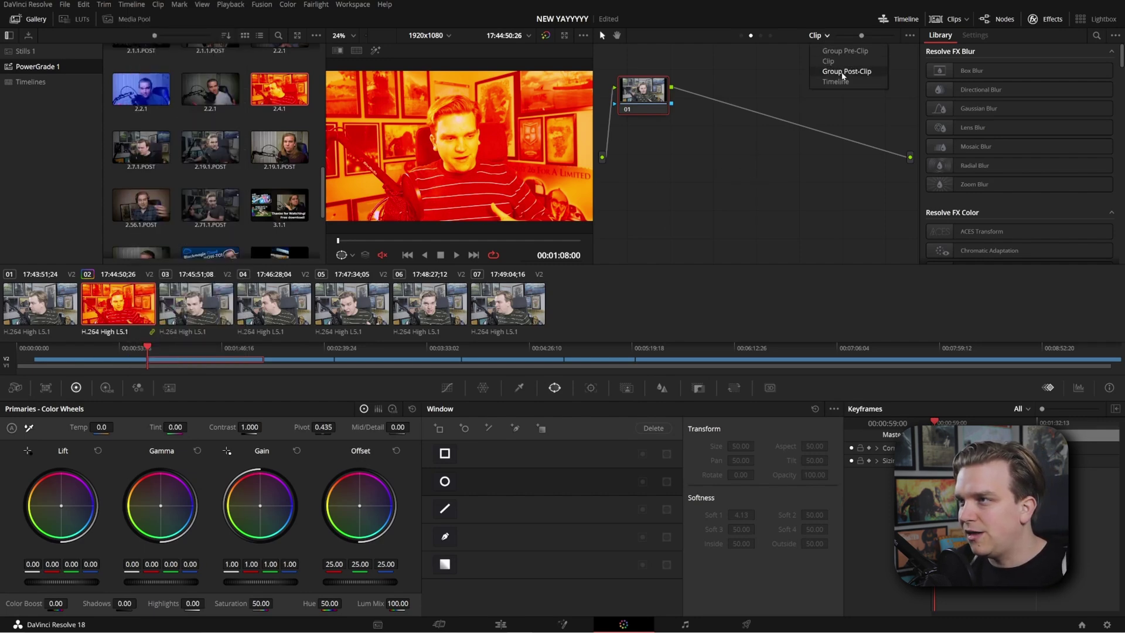
pyautogui.click(846, 71)
pyautogui.hotkey('ctrl', 'a')
pyautogui.rightClick(449, 305)
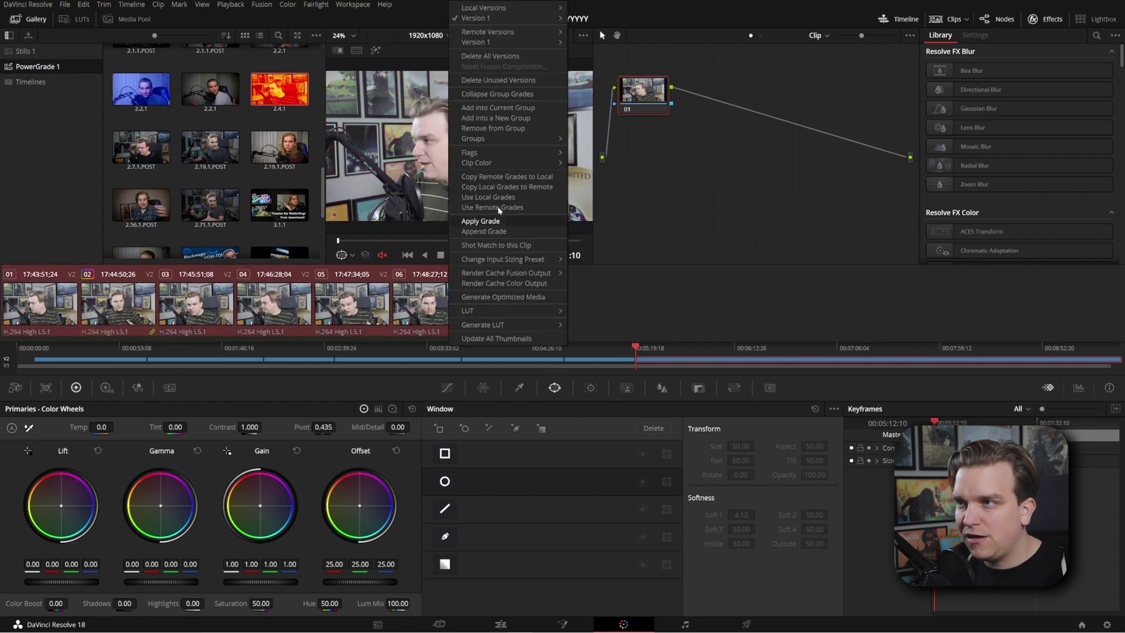
pyautogui.click(494, 109)
# Apply the 2.71.1.POST still's three-node grade as the group post-clip grade
pyautogui.click(820, 34)
pyautogui.click(846, 71)
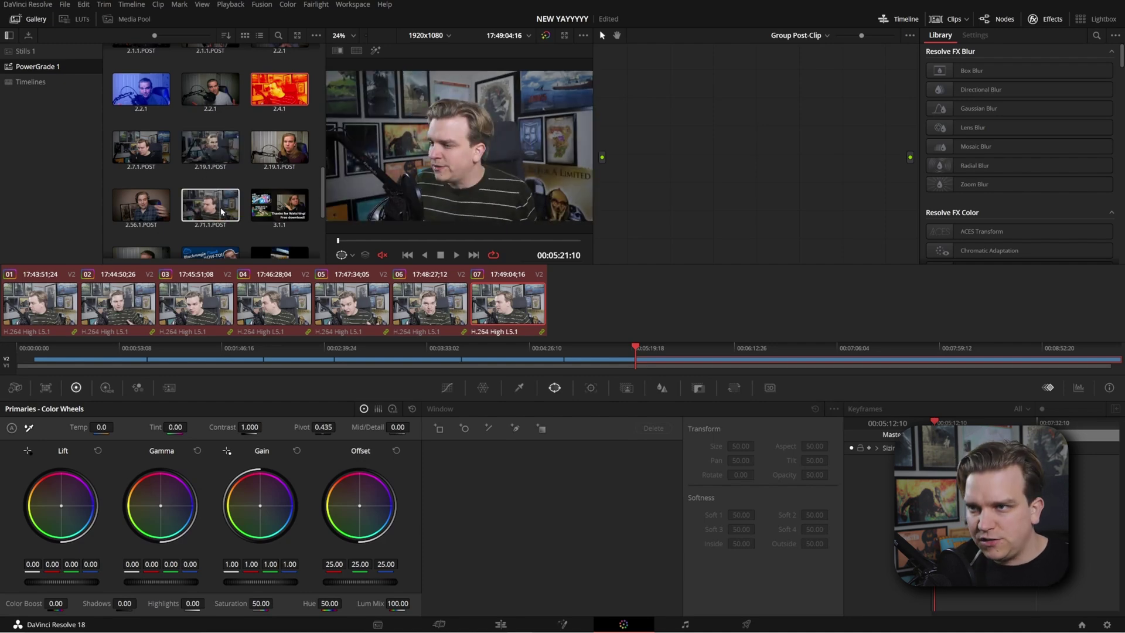
pyautogui.rightClick(221, 211)
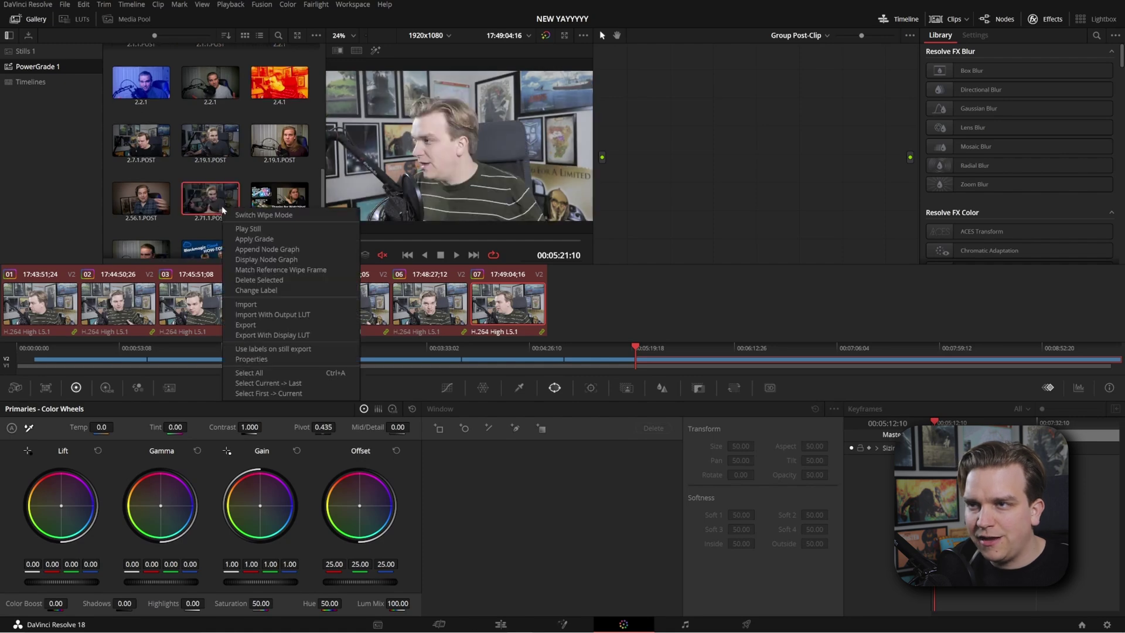
pyautogui.click(253, 239)
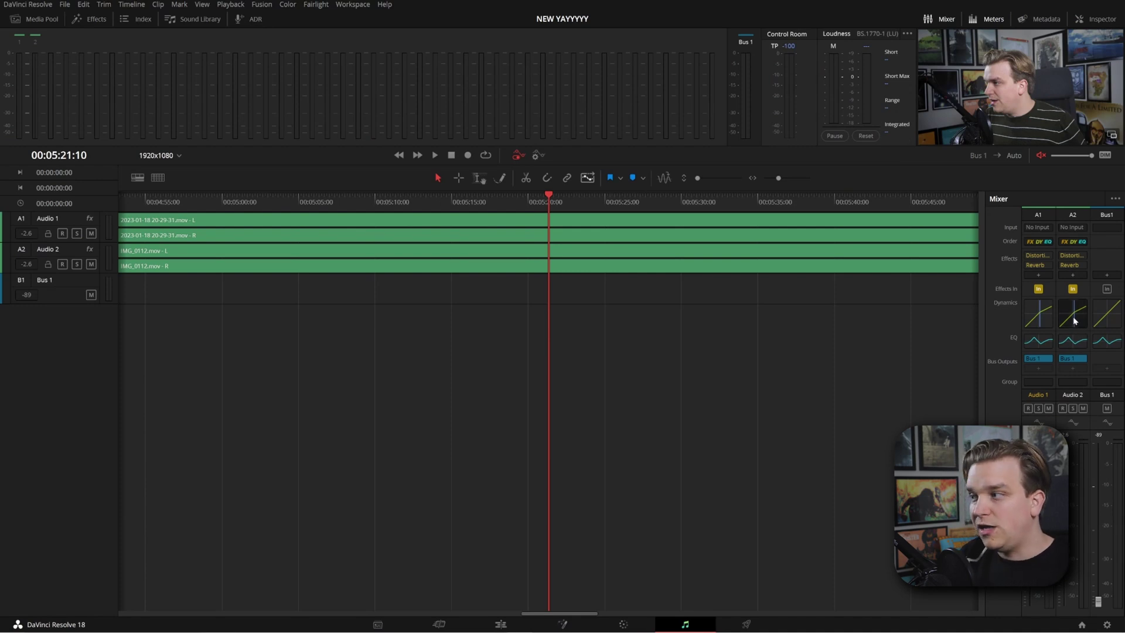
# Shape the Audio 2 EQ, boosting band 4 in the mids and easing band 3 into a gentle low cut
pyautogui.click(1072, 339)
pyautogui.moveTo(575, 246); pyautogui.dragTo(621, 162)
pyautogui.moveTo(472, 199); pyautogui.dragTo(391, 242)
pyautogui.moveTo(621, 164); pyautogui.dragTo(560, 196)
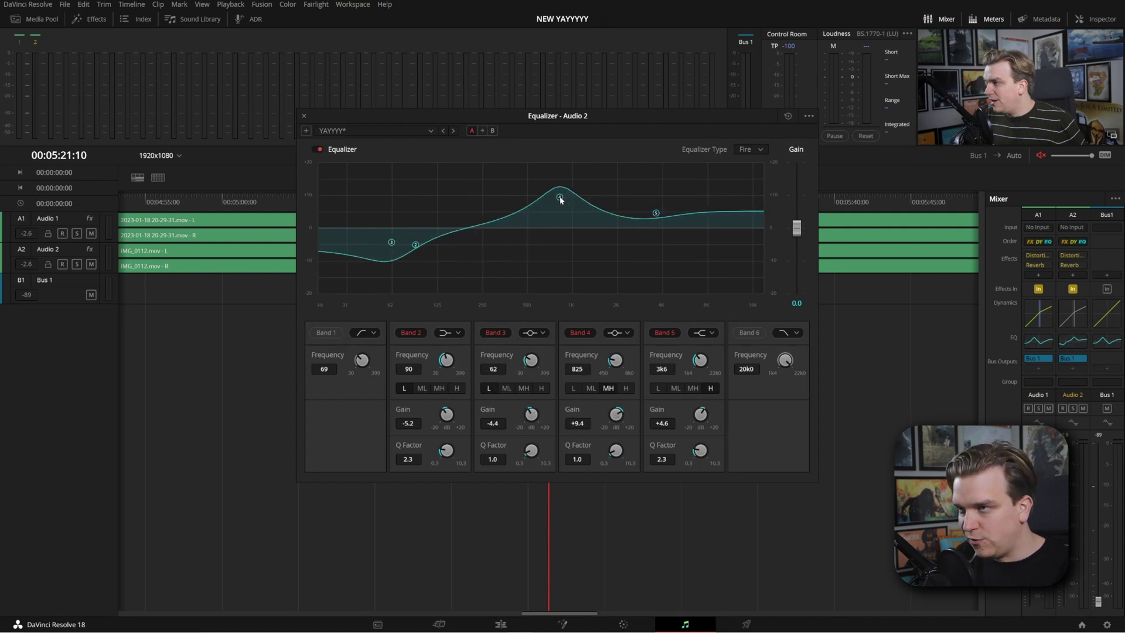
pyautogui.click(303, 117)
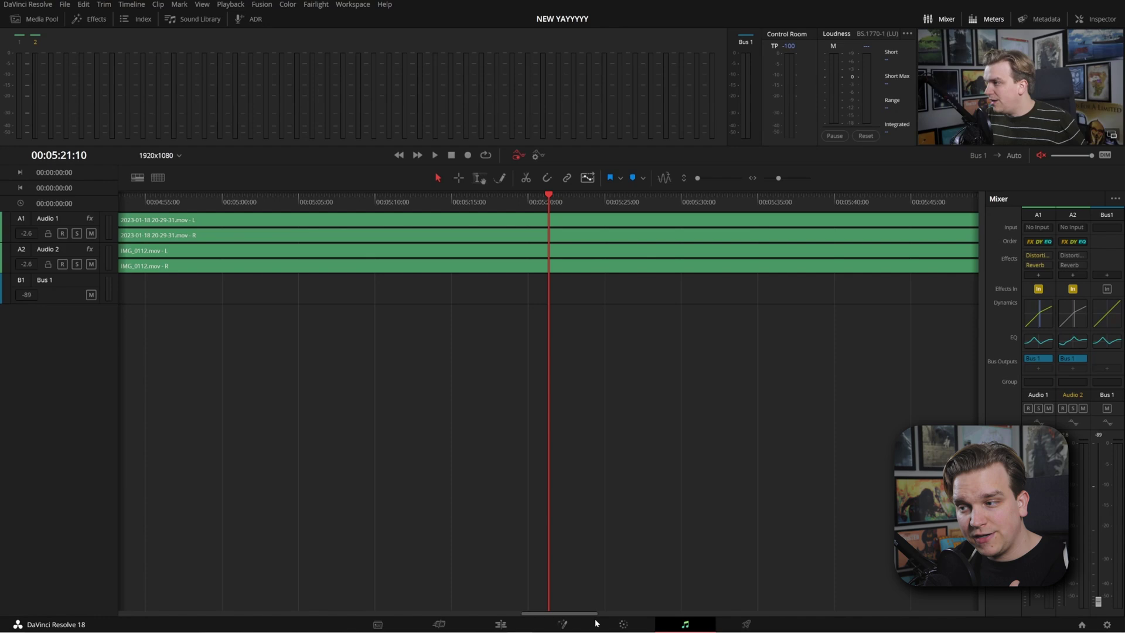
pyautogui.click(622, 623)
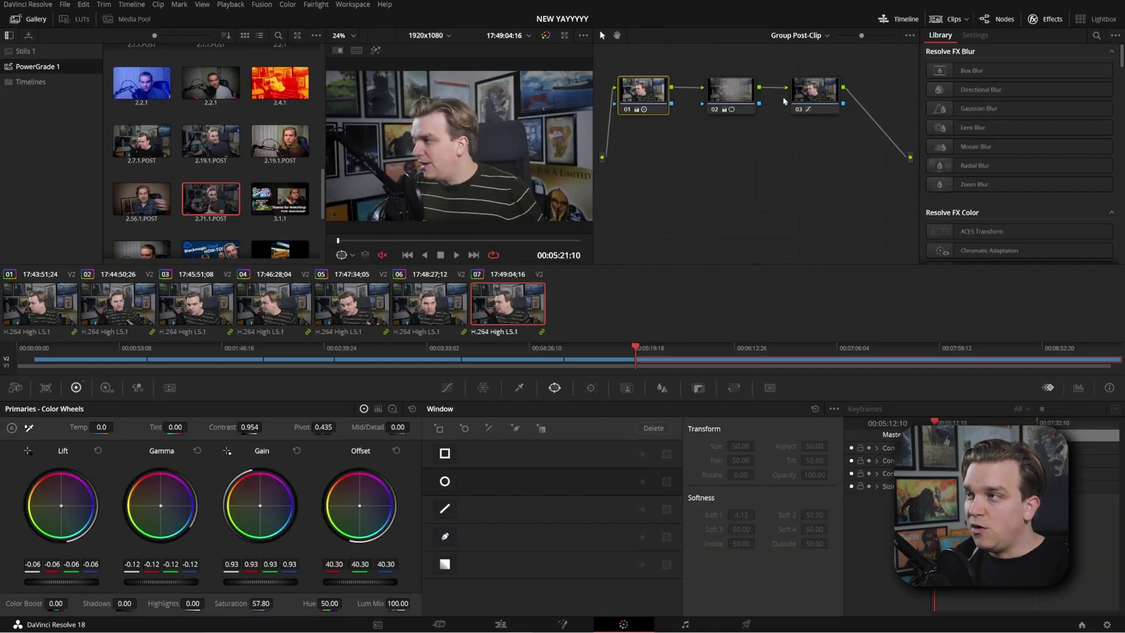
# Delete all clips from the timeline and both imported media clips from the media pool
pyautogui.click(500, 623)
pyautogui.moveTo(763, 408); pyautogui.dragTo(345, 583)
pyautogui.press('Delete')
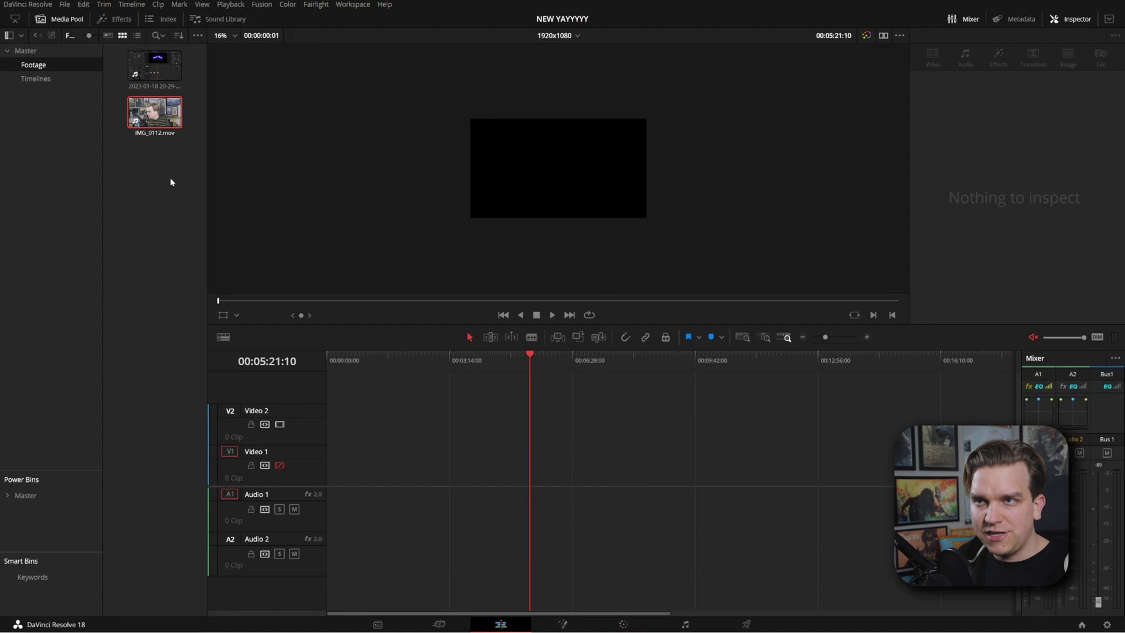
pyautogui.moveTo(170, 179); pyautogui.dragTo(164, 72)
pyautogui.press('Delete')
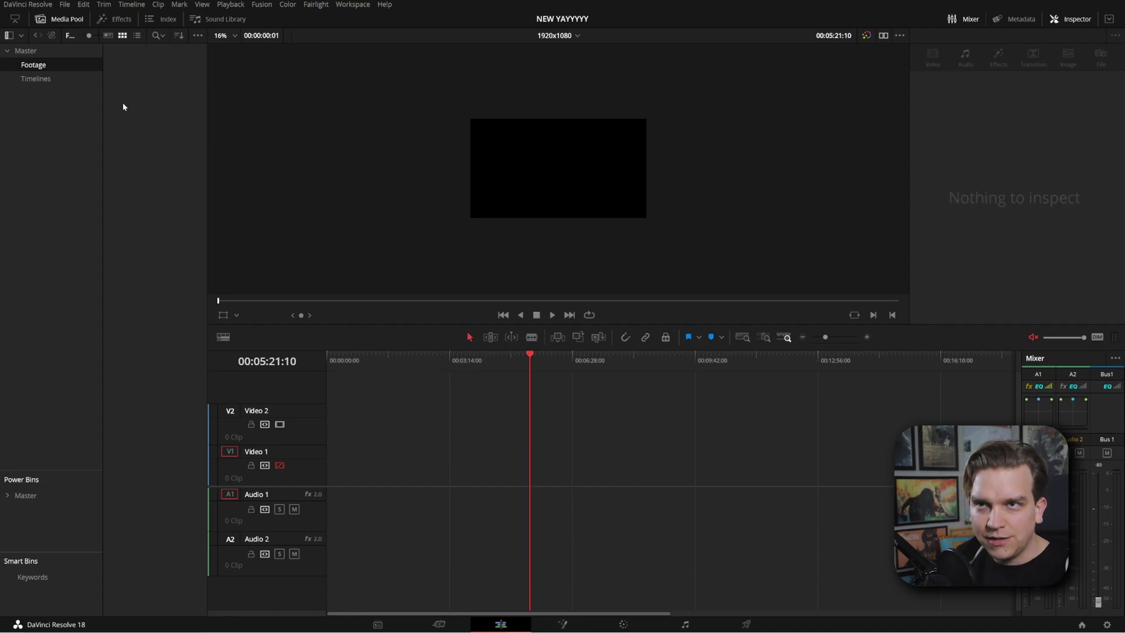
# Browse the Timelines and Footage bins, review the Fairlight and Color pages, and return to Edit
pyautogui.click(53, 78)
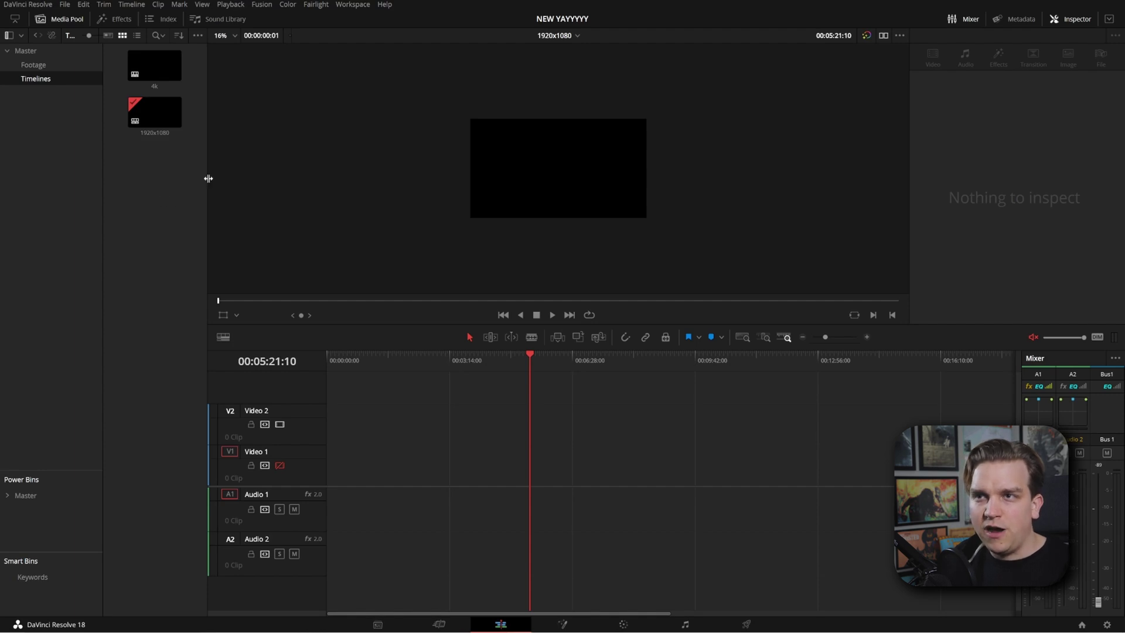
pyautogui.moveTo(211, 177); pyautogui.dragTo(358, 188)
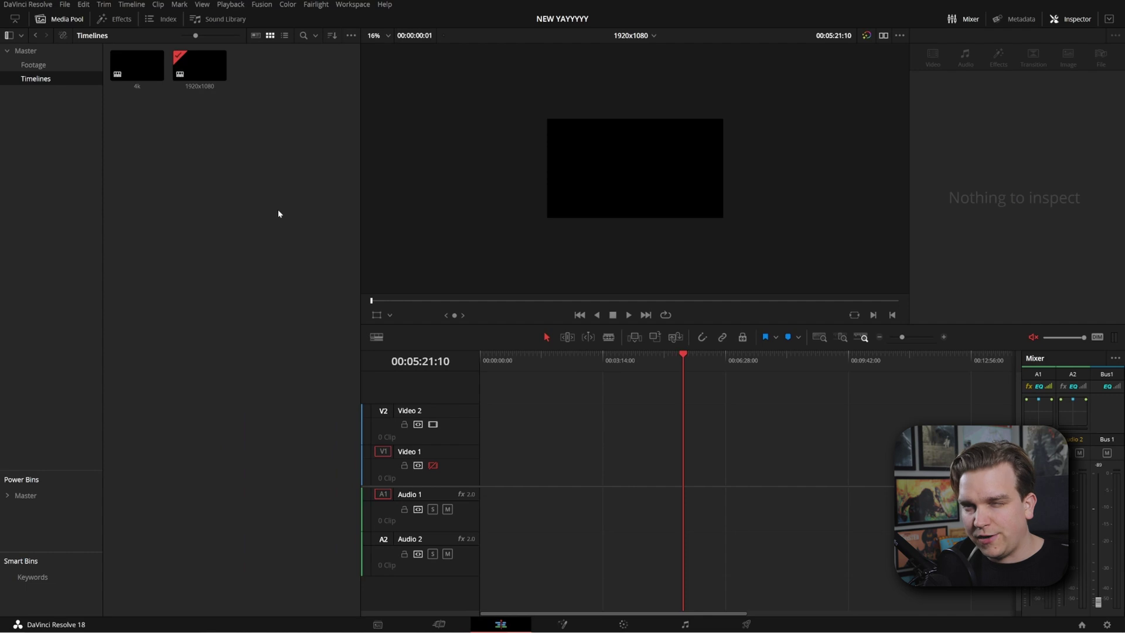
pyautogui.click(33, 65)
pyautogui.click(31, 80)
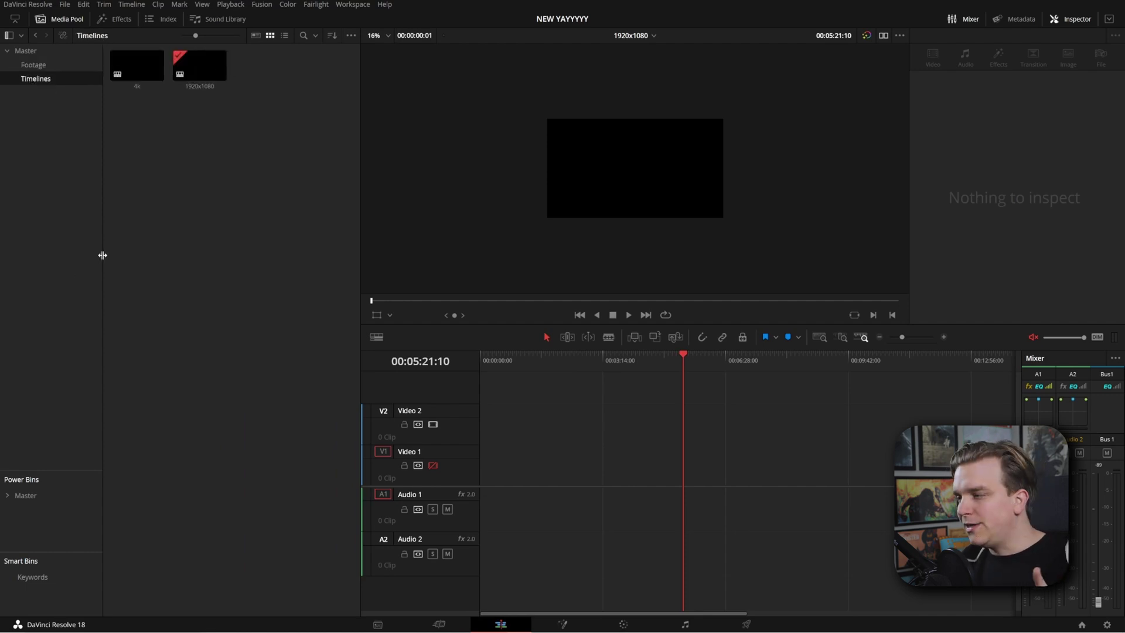
pyautogui.click(700, 627)
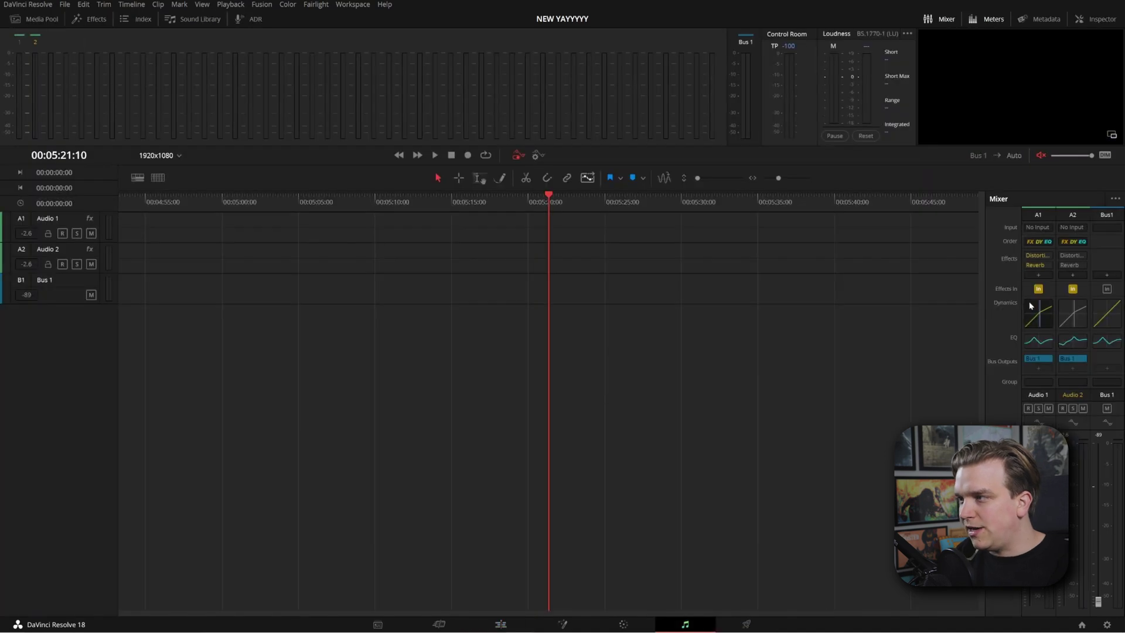
pyautogui.click(623, 624)
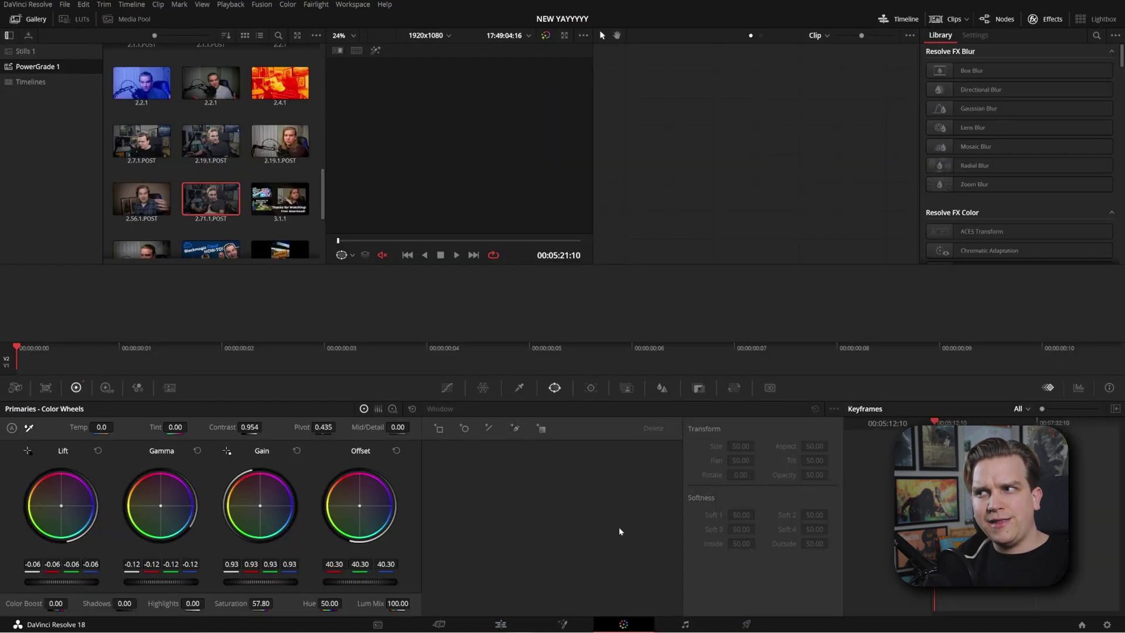
pyautogui.click(530, 626)
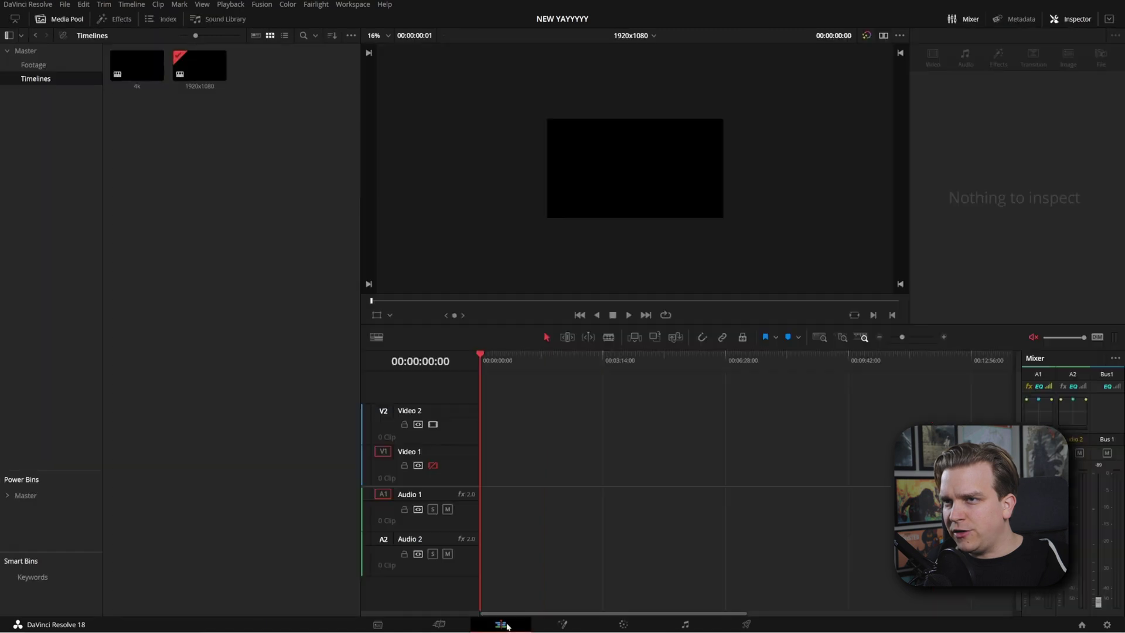
# Export the project to a file named 'COOL ONE' (COOL ONE.drp)
pyautogui.click(64, 4)
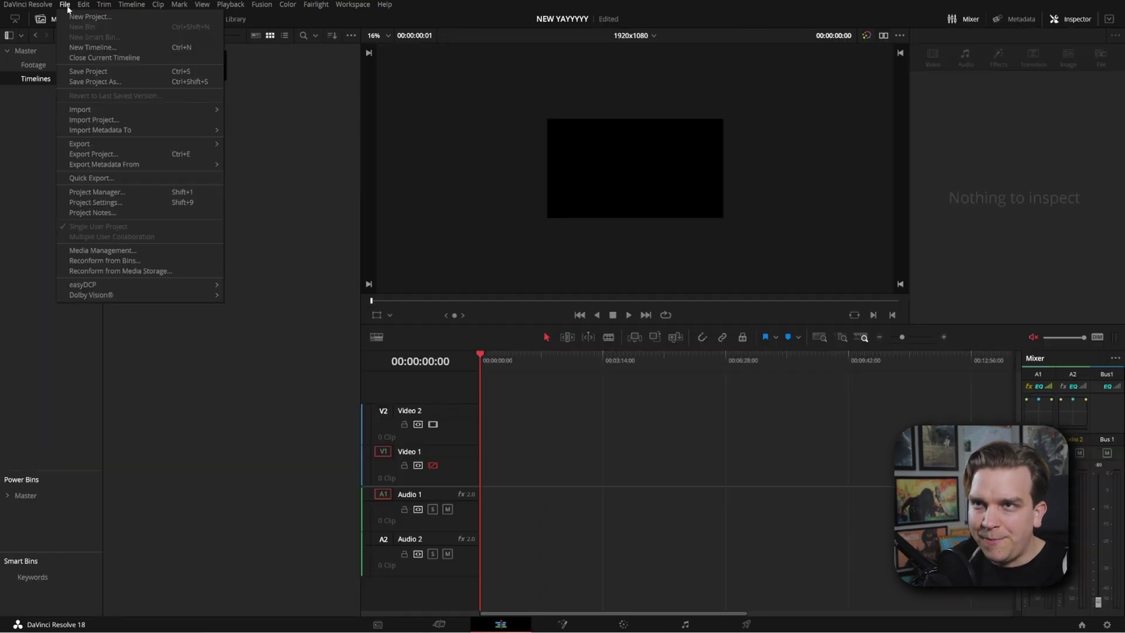
pyautogui.click(108, 155)
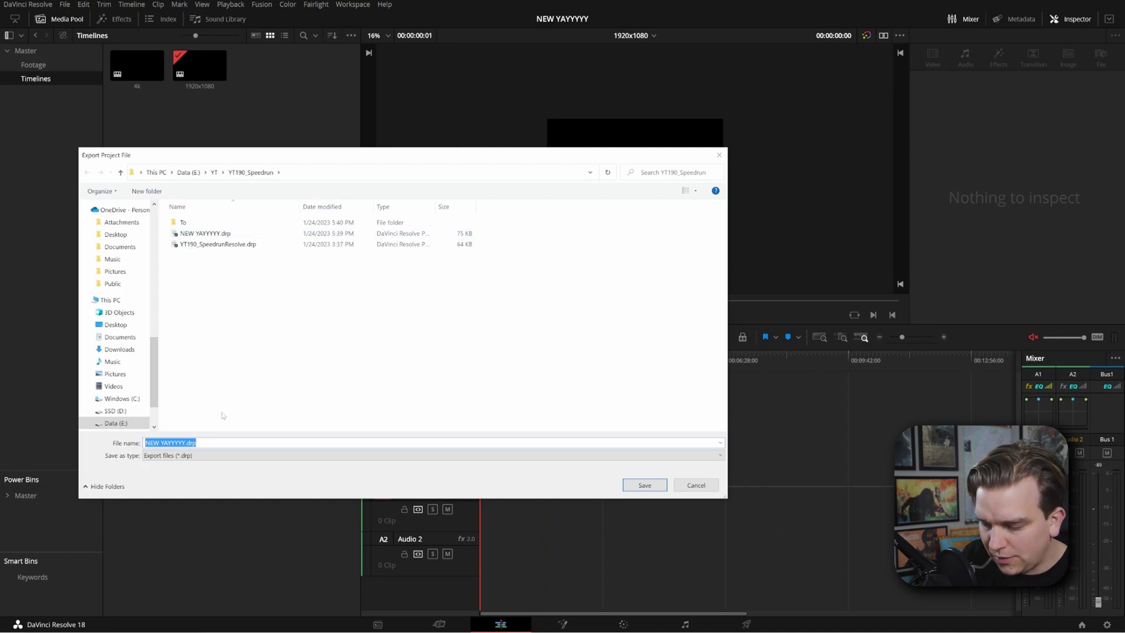
pyautogui.write('COOL ONE')
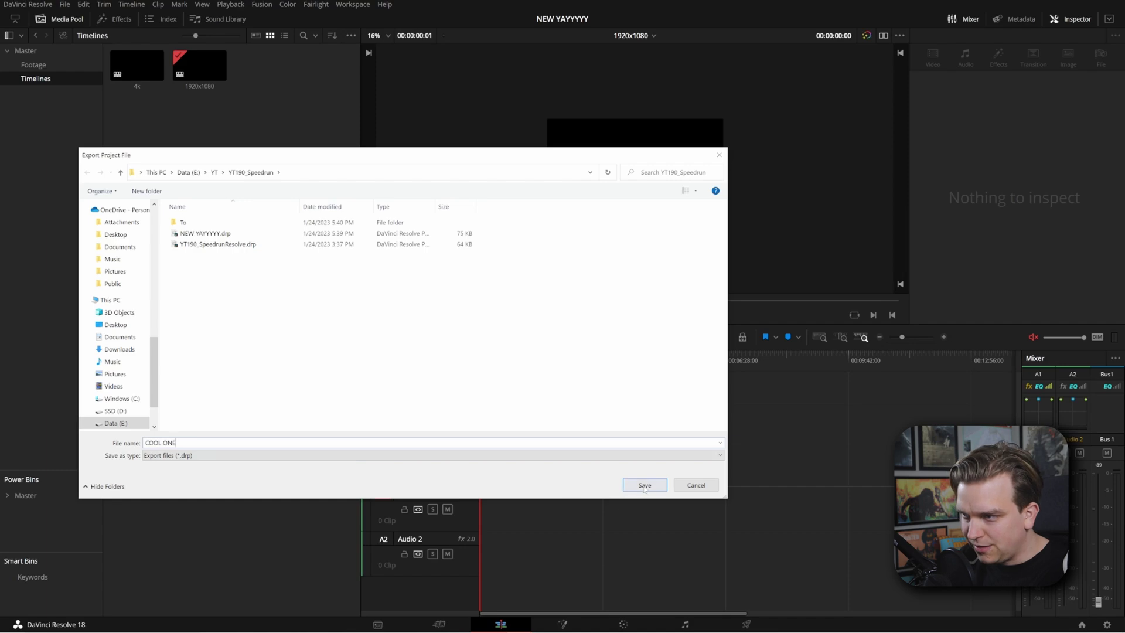
pyautogui.press('Return')
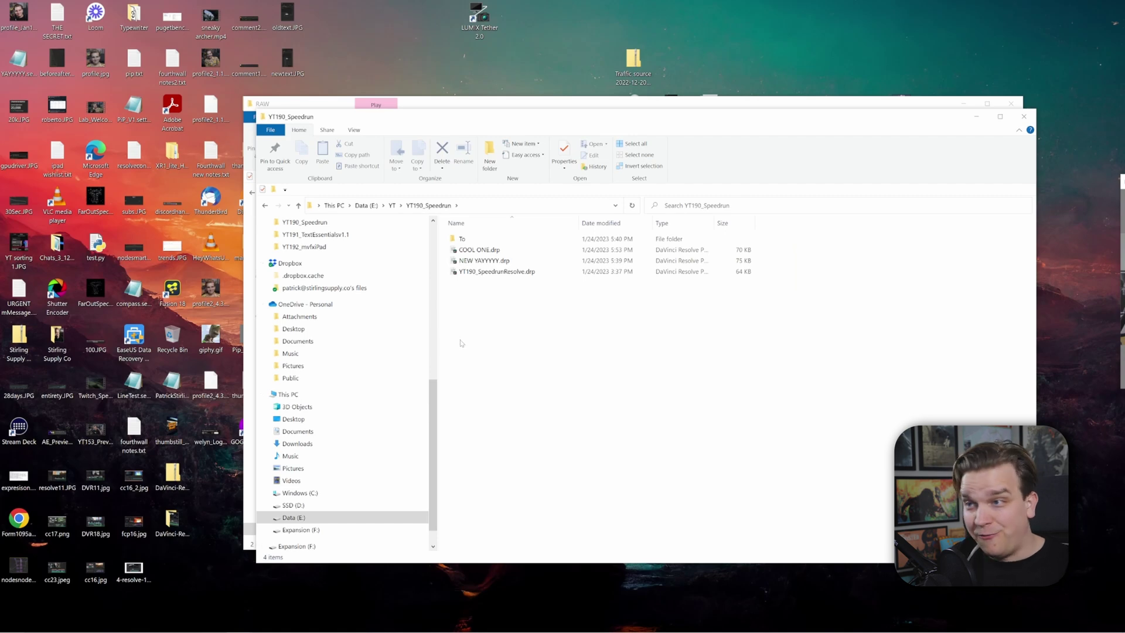
# Open COOL ONE.drp from File Explorer and check its Fairlight mixer settings in Resolve
pyautogui.doubleClick(463, 248)
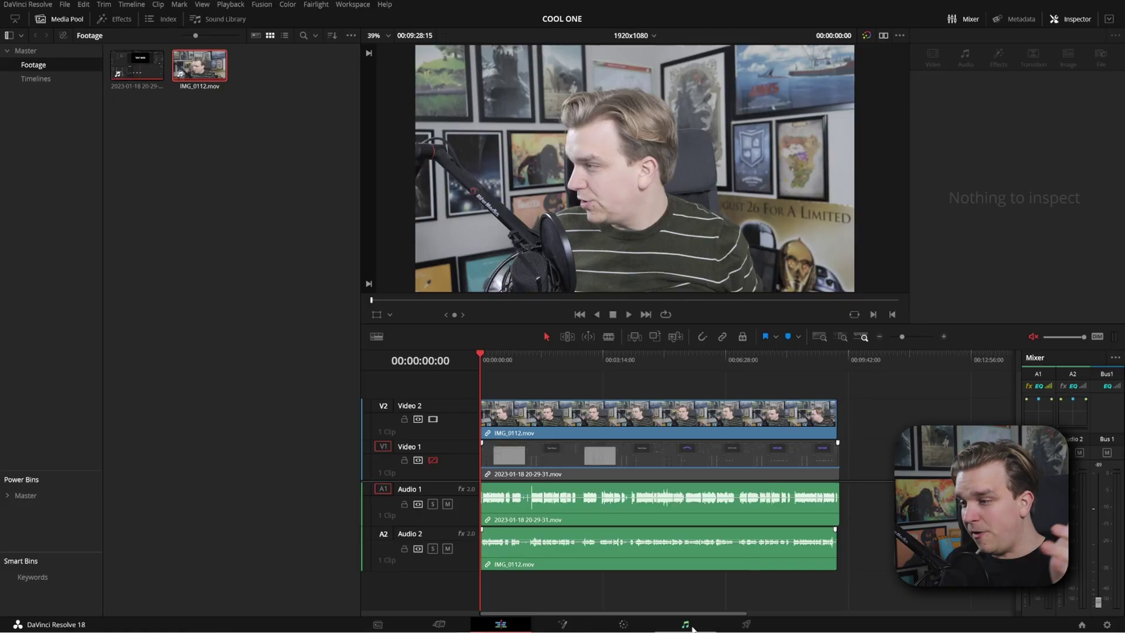
pyautogui.click(690, 625)
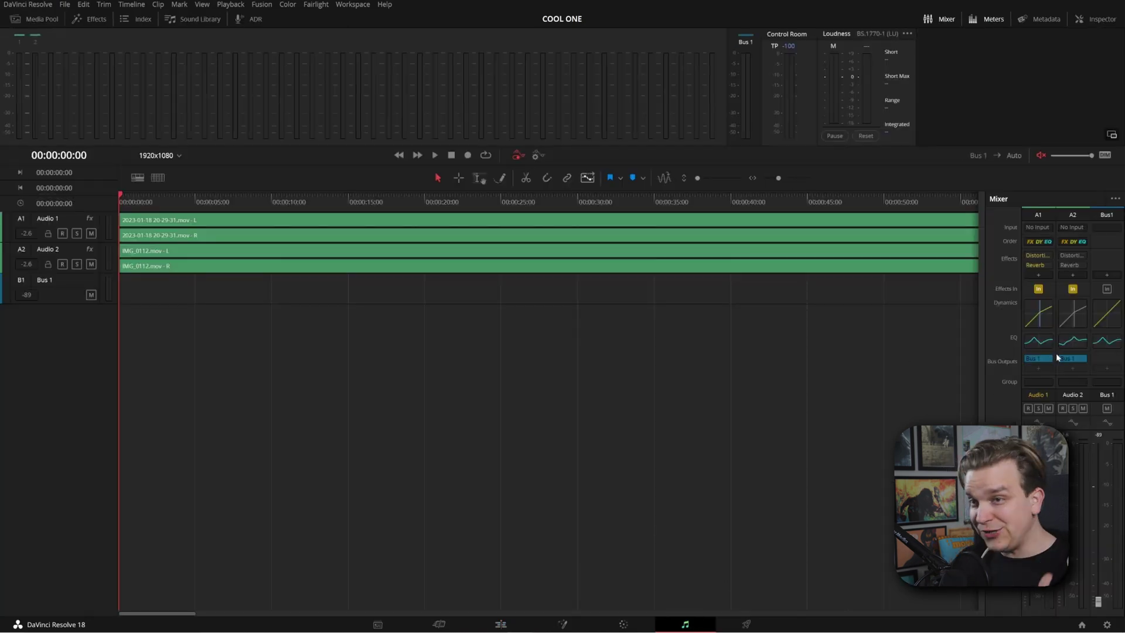
# On the Color page, add the clip into the current colour group, then return to Edit
pyautogui.click(623, 625)
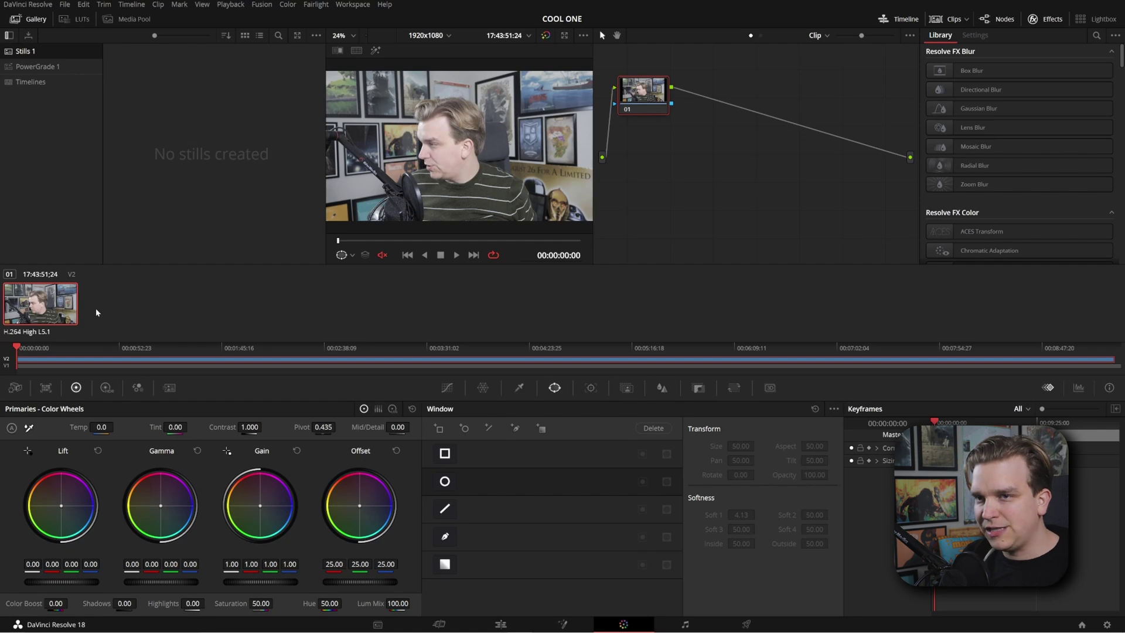
pyautogui.rightClick(41, 310)
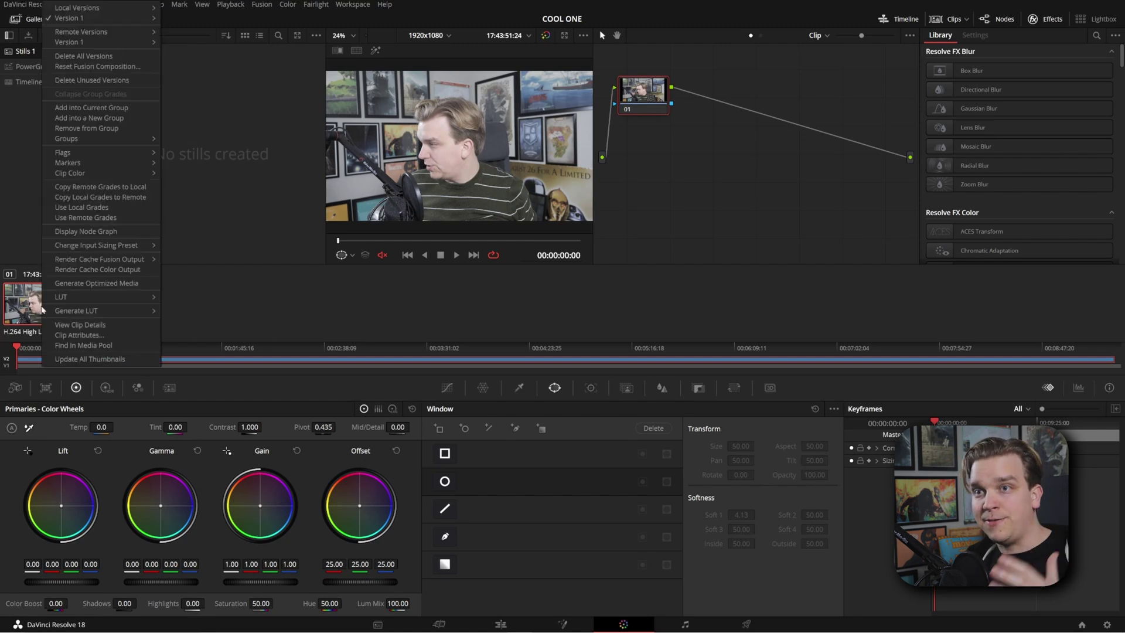
pyautogui.click(93, 108)
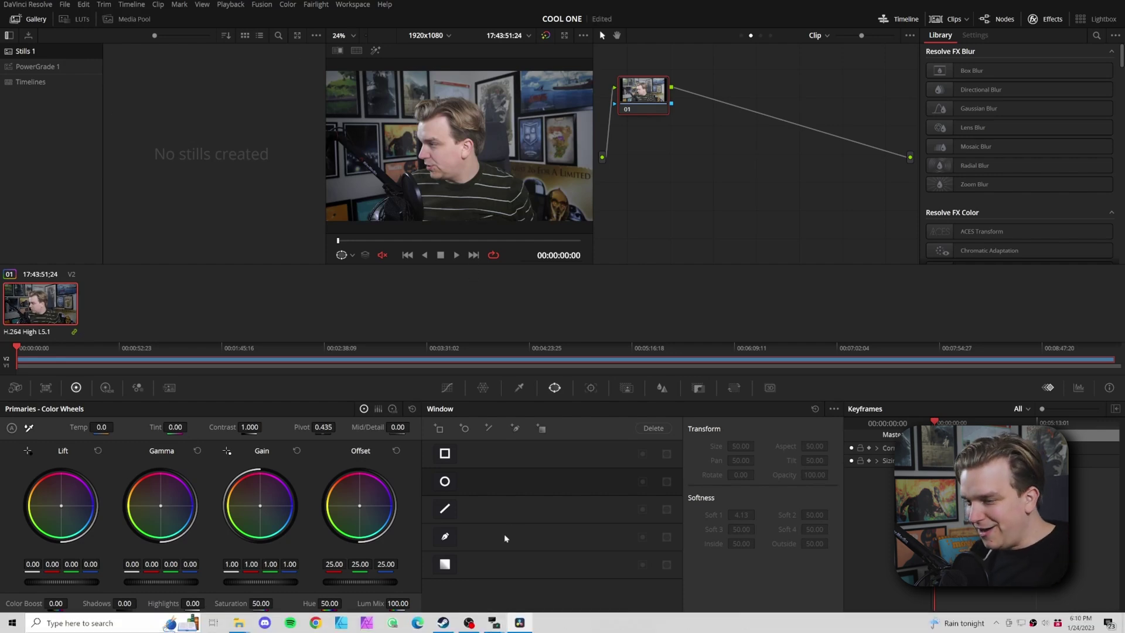
pyautogui.click(502, 623)
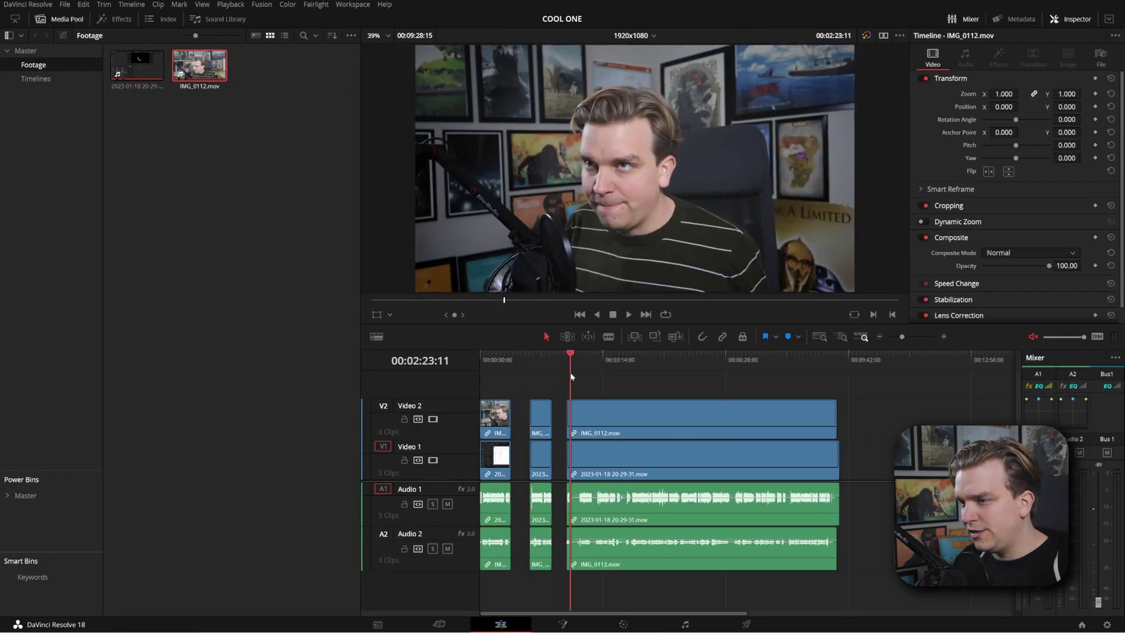
# Move the playhead to 00:06:07:24, then open the Deliver render settings and edit the file name
pyautogui.moveTo(571, 376); pyautogui.dragTo(713, 369)
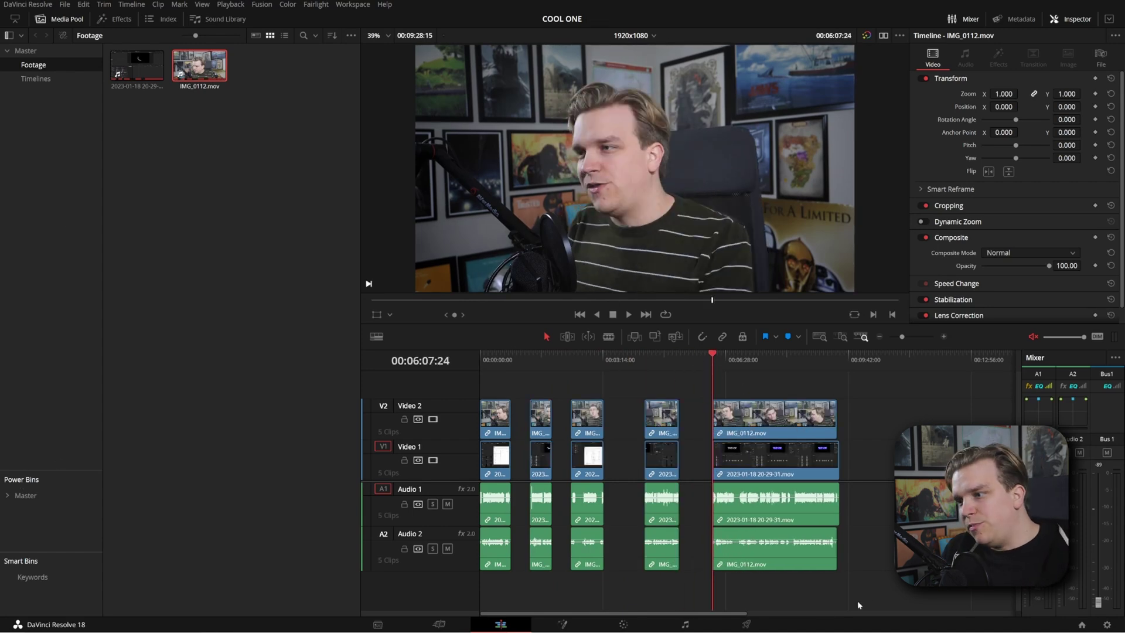
pyautogui.click(761, 627)
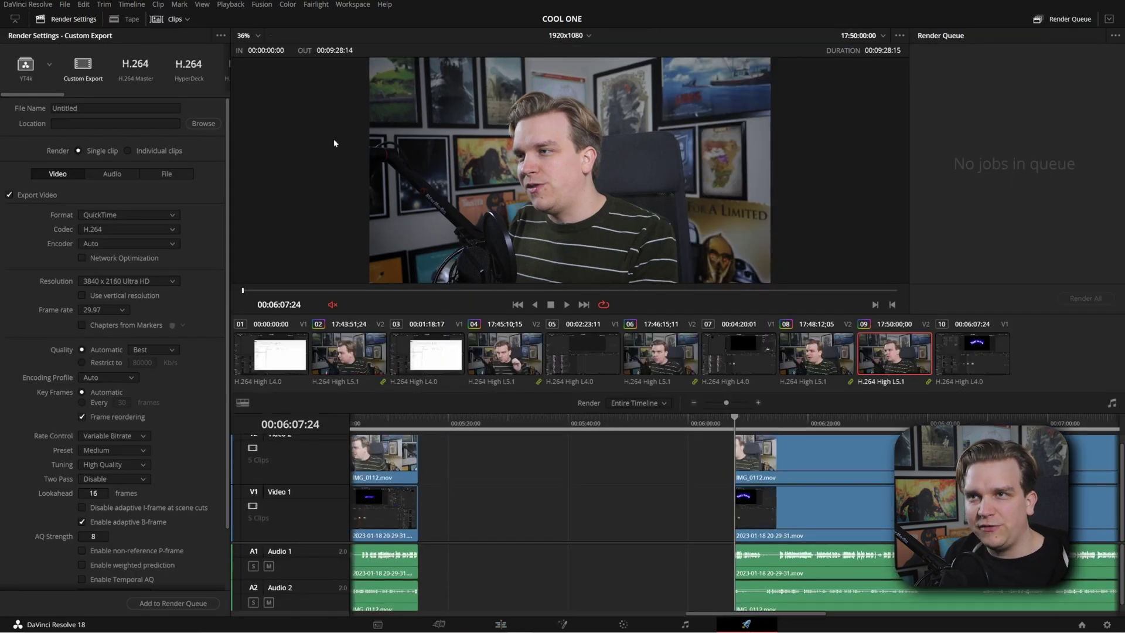
pyautogui.click(220, 37)
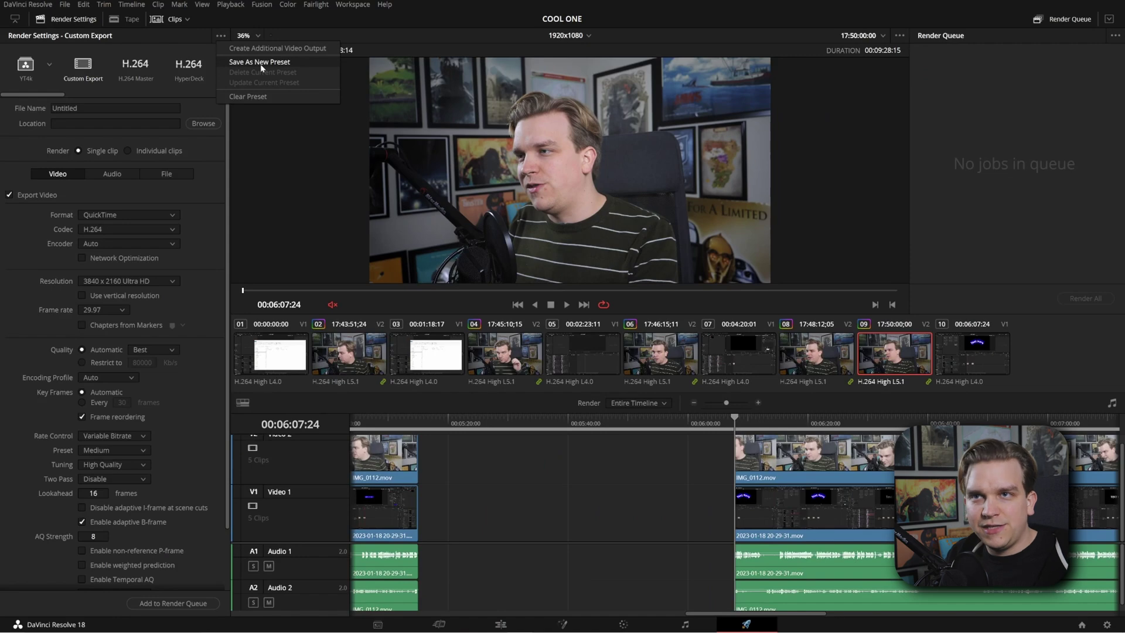
pyautogui.click(117, 108)
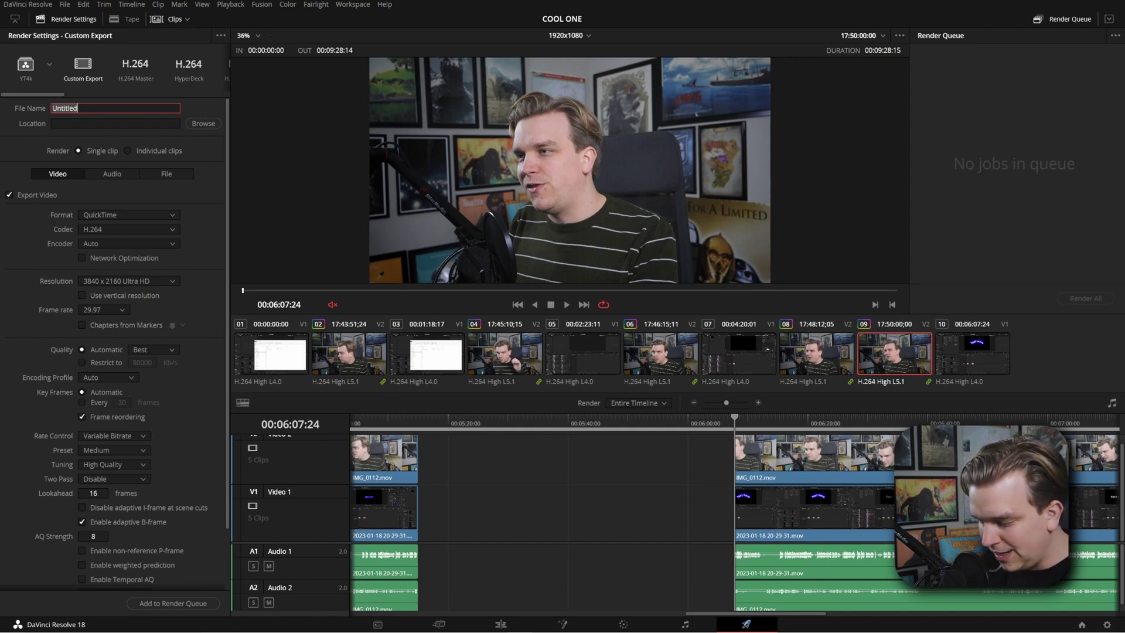
# Begin the render file name with '%', browse the metadata tag suggestions, and type 'tim' to filter them
pyautogui.write('%')
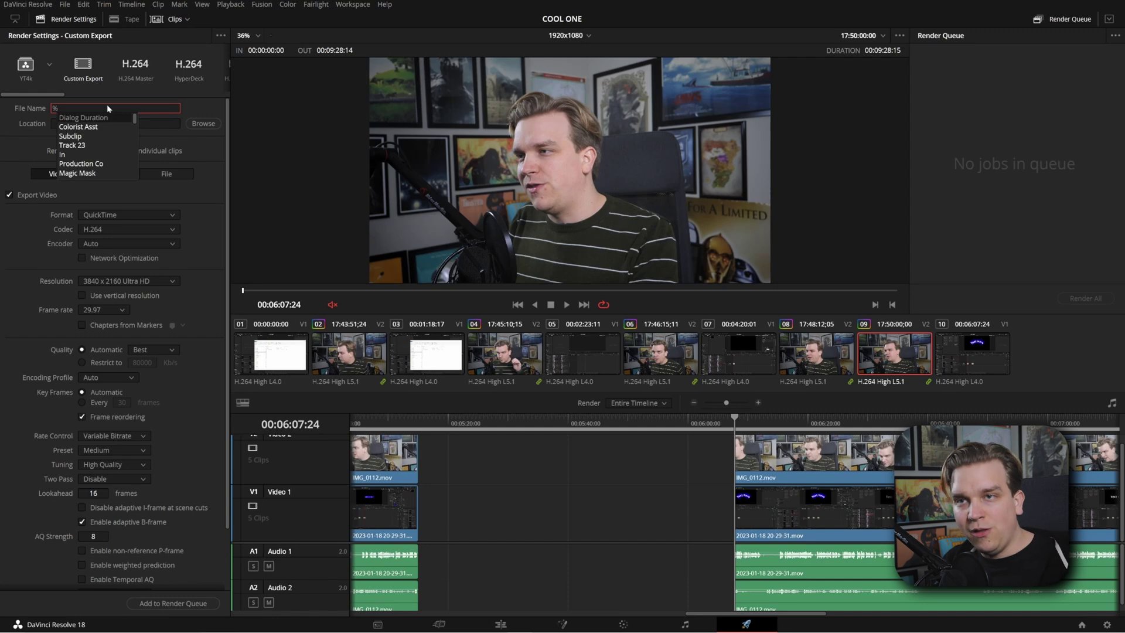
pyautogui.scroll(-4, 113, 133)
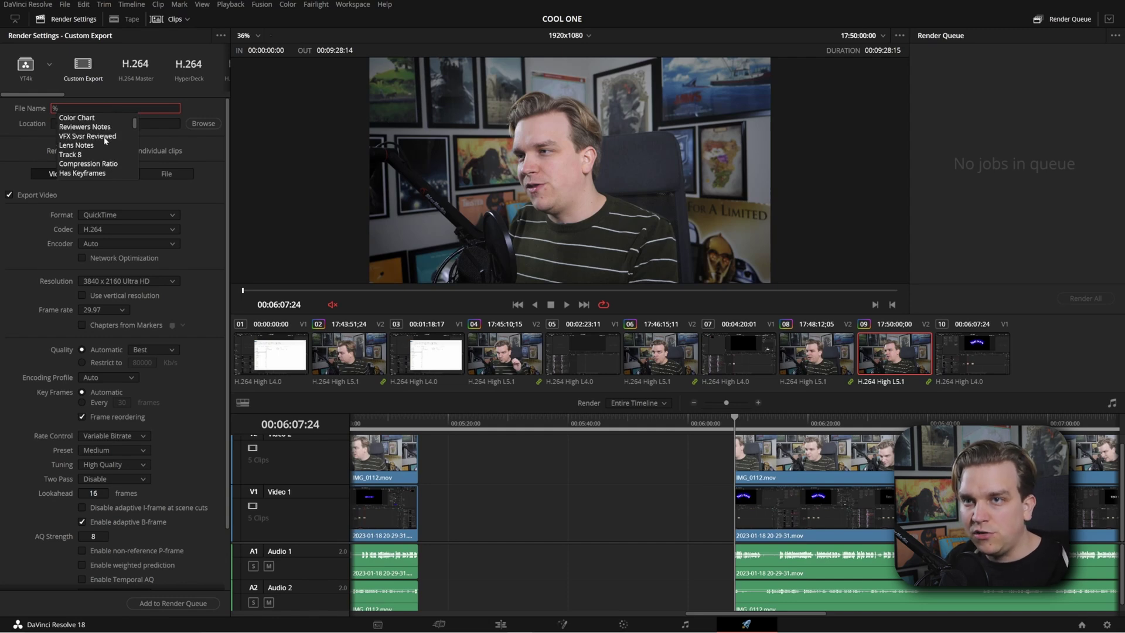
pyautogui.scroll(-3, 105, 141)
pyautogui.write('t')
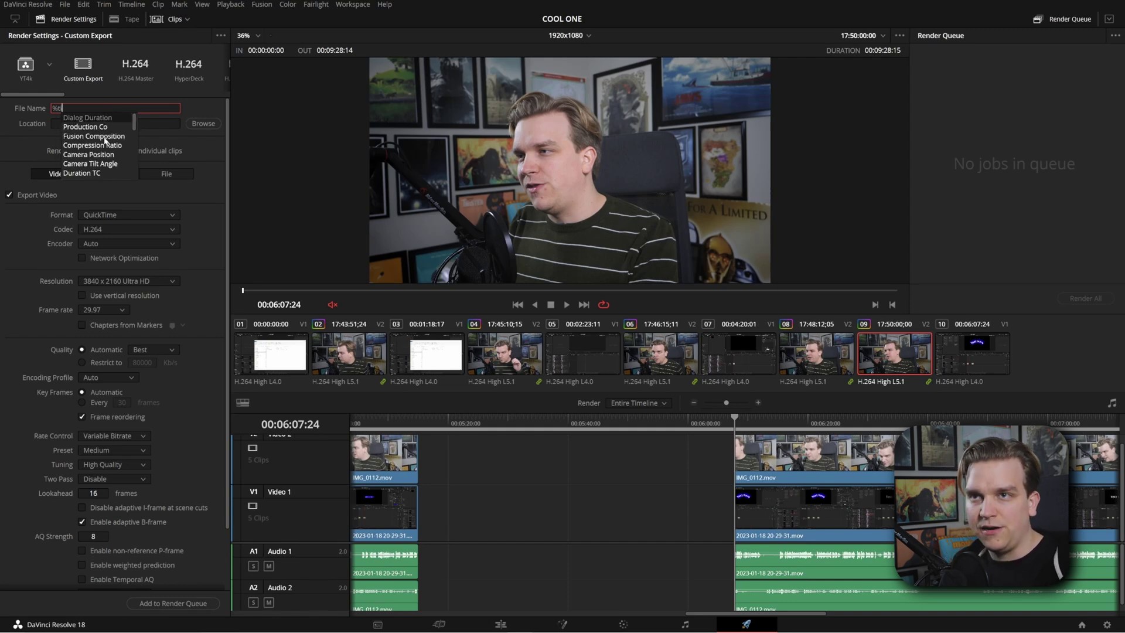
pyautogui.write('im')
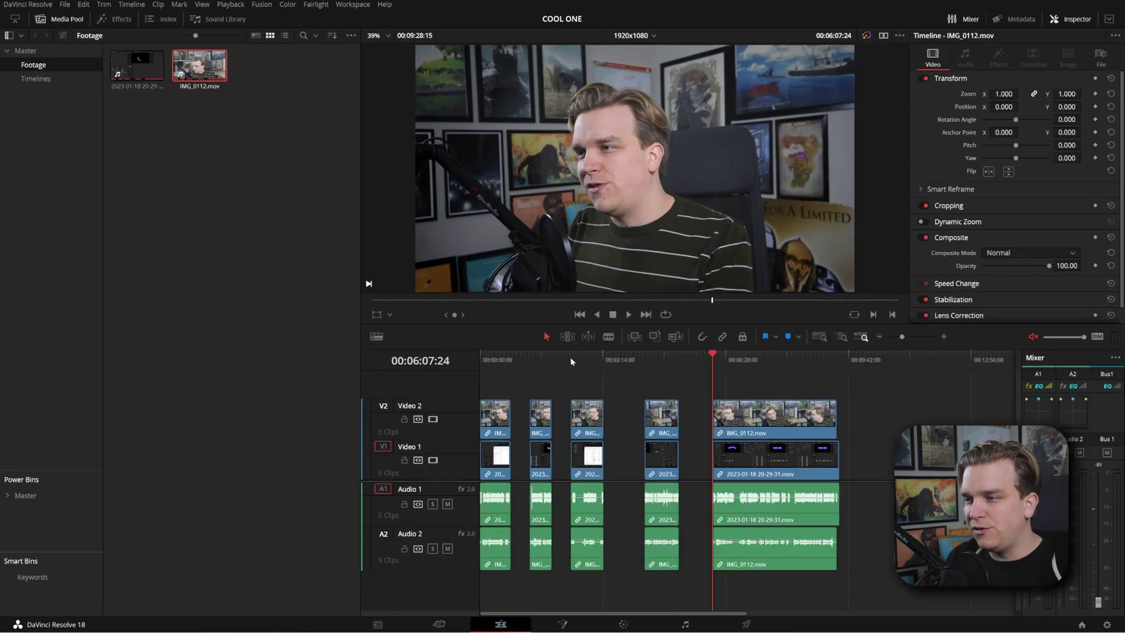
# Convert the third Video 2 clip into Compound Clip 1
pyautogui.moveTo(571, 361)
pyautogui.mouseDown()
pyautogui.moveTo(557, 361)
pyautogui.moveTo(581, 380)
pyautogui.mouseUp()
pyautogui.rightClick(589, 416)
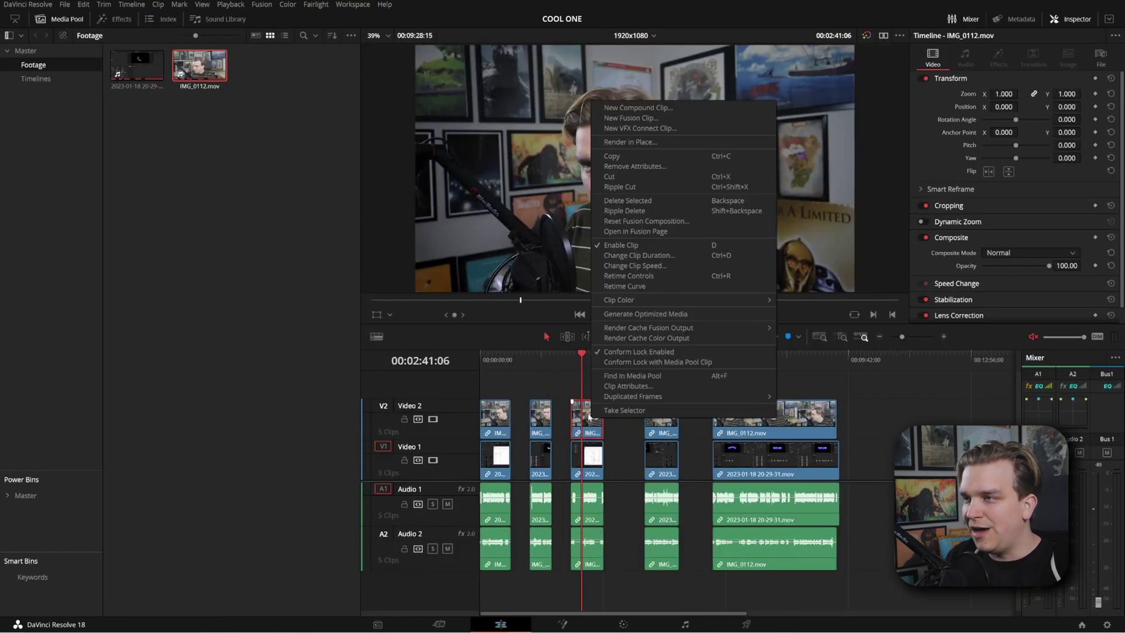
pyautogui.click(642, 108)
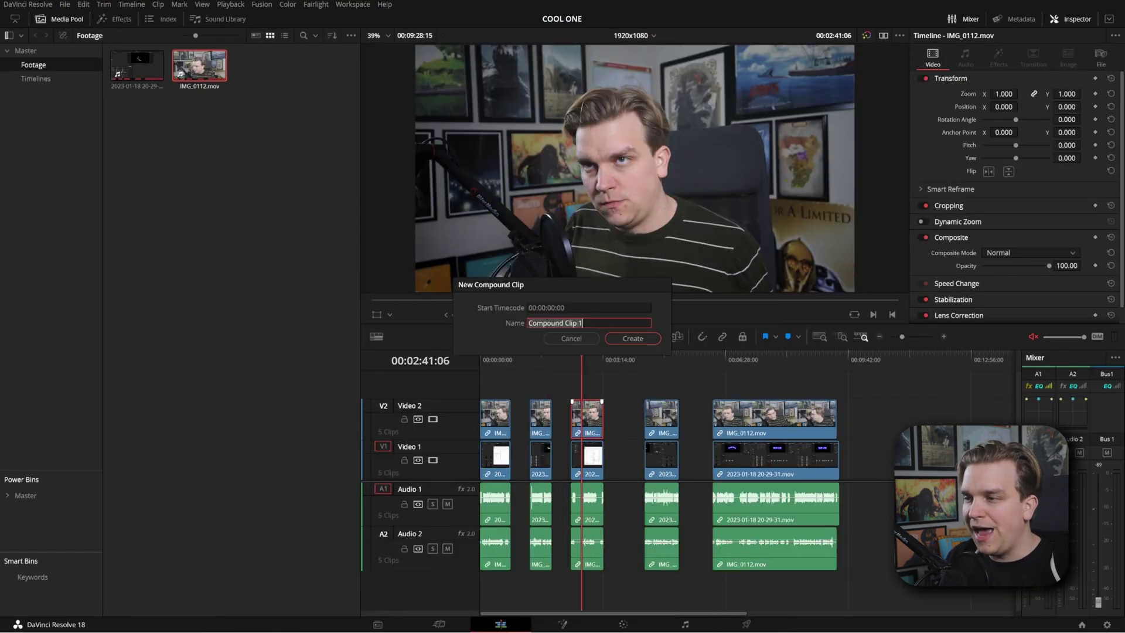
pyautogui.click(620, 339)
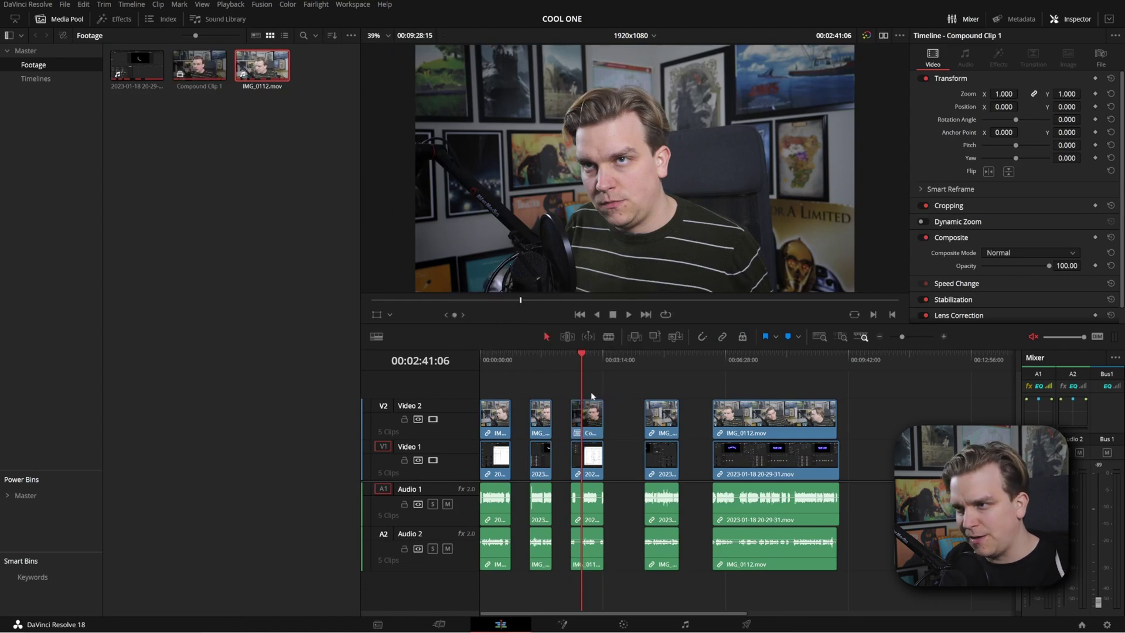
# Apply the Favorites Tutorial_Cam effect to Compound Clip 1 and set the inset's Y position to 182
pyautogui.click(115, 19)
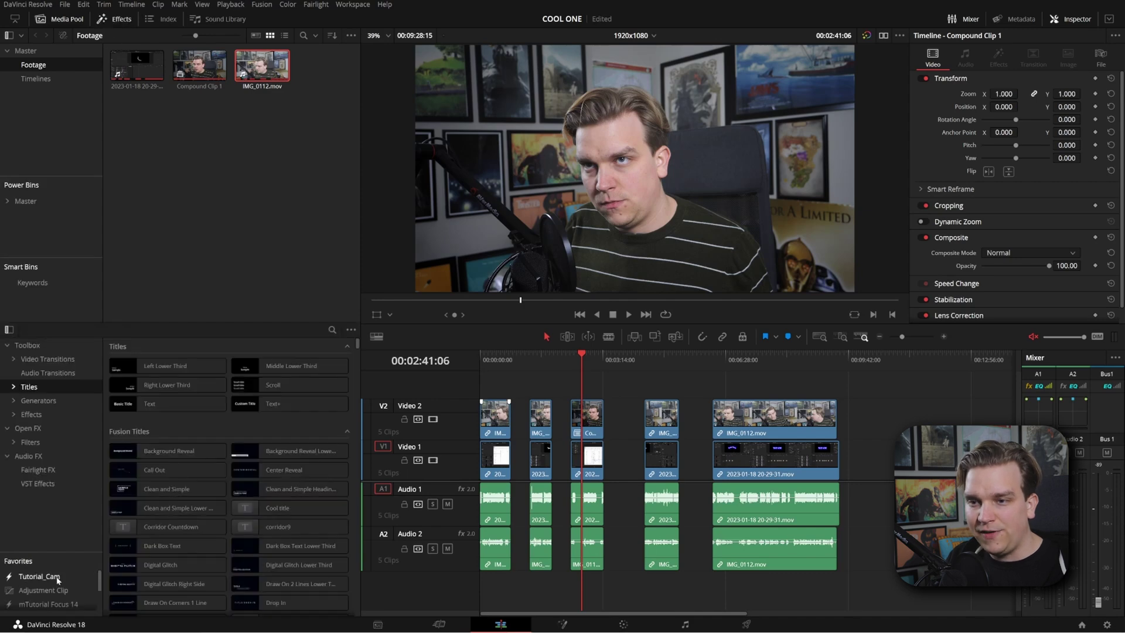
pyautogui.moveTo(41, 576); pyautogui.dragTo(601, 410)
pyautogui.click(589, 358)
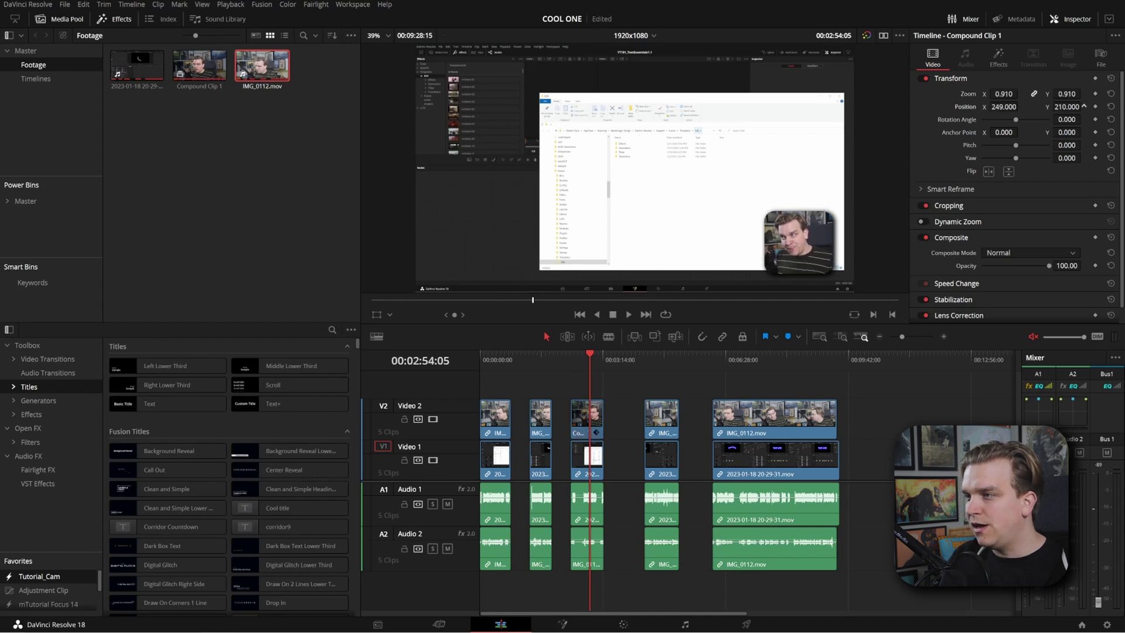
pyautogui.click(788, 494)
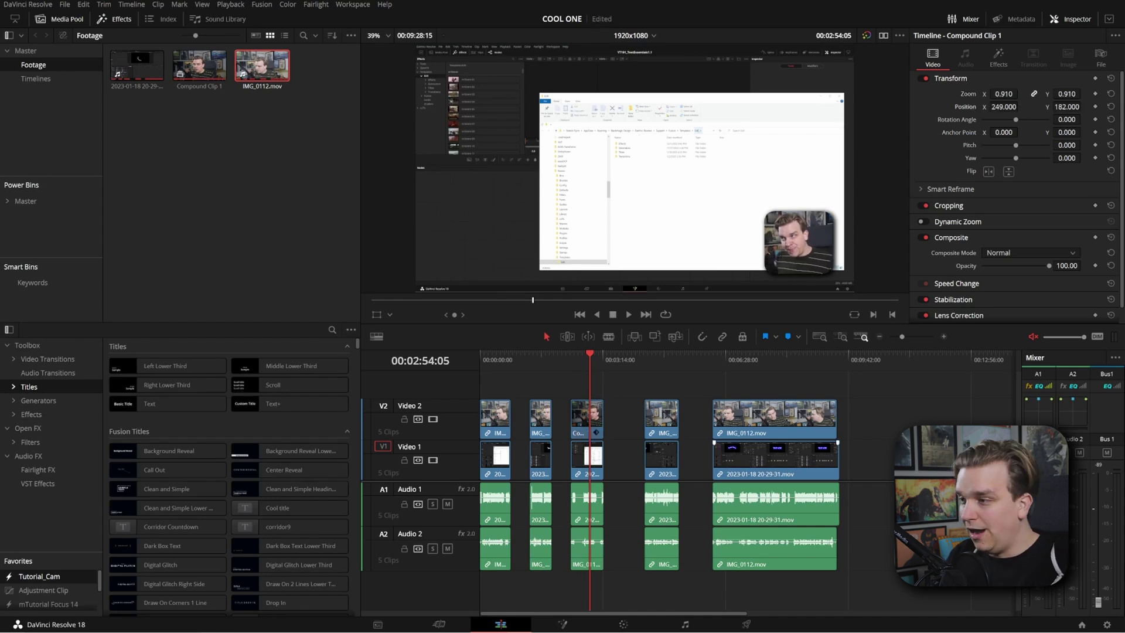